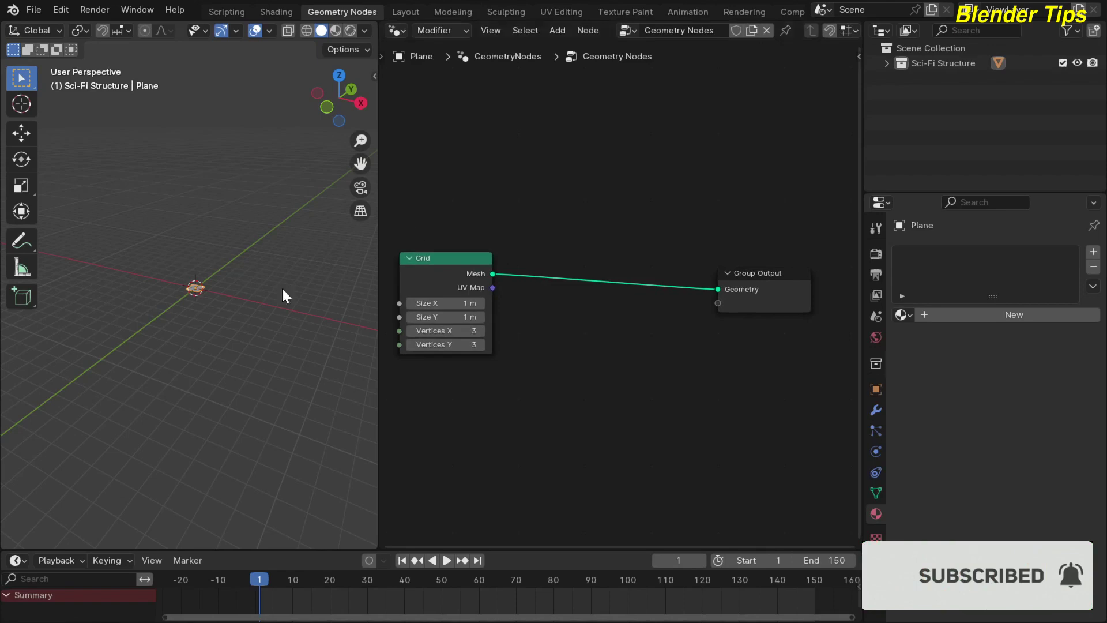
Step: Turn on the Screencast Keys overlay in the 3D viewport
key("n")
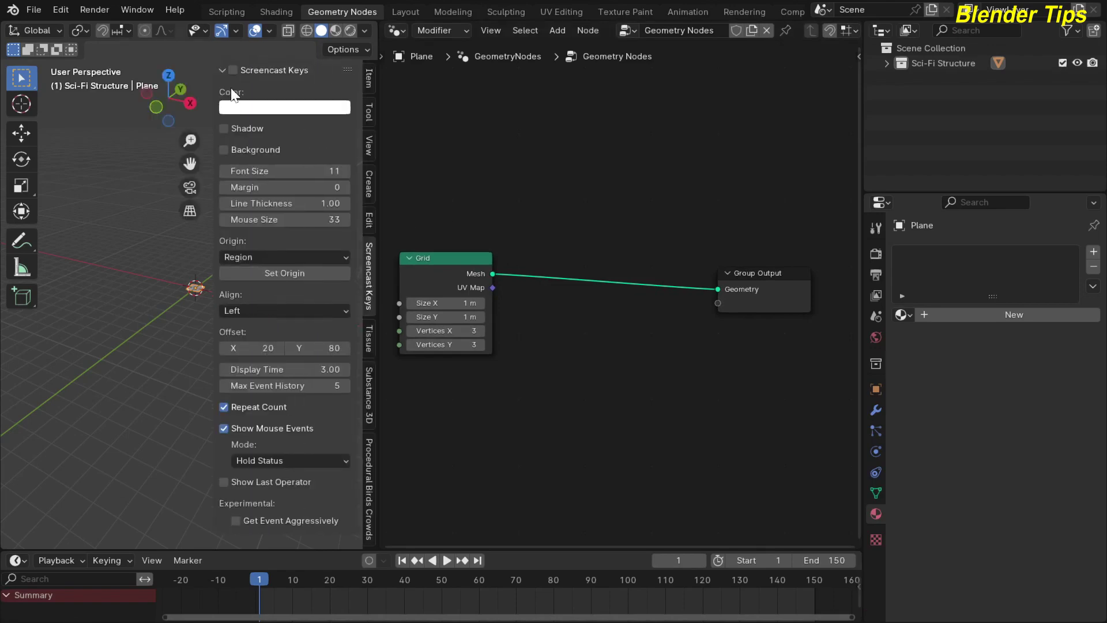
key("n")
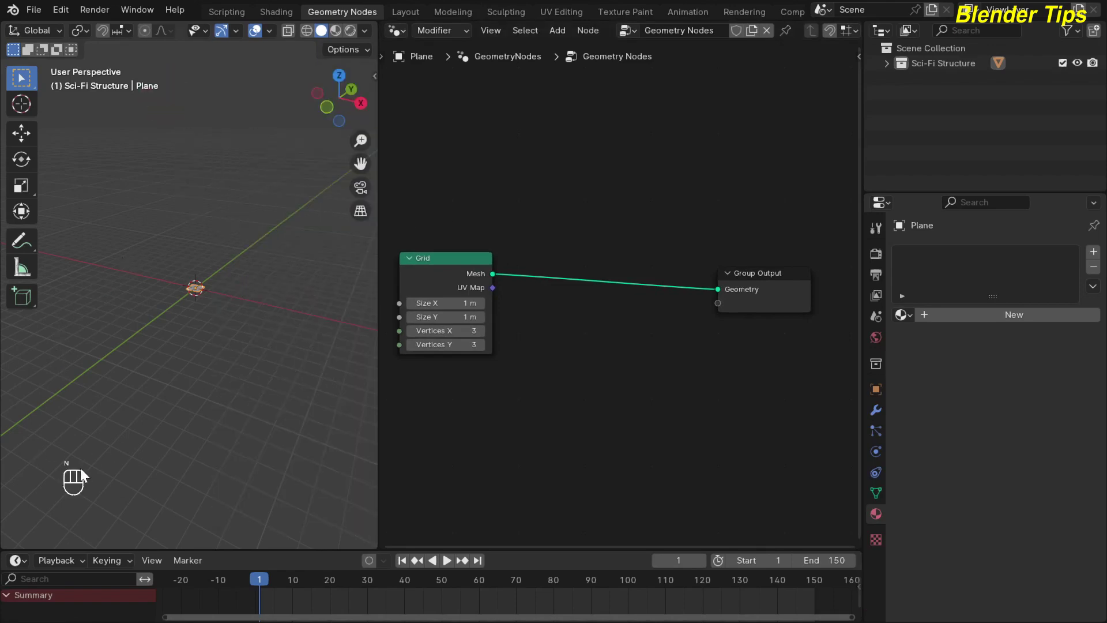
Step: Set the Grid node's Size Y to 10 m
middle_click_drag(513, 382, 555, 368)
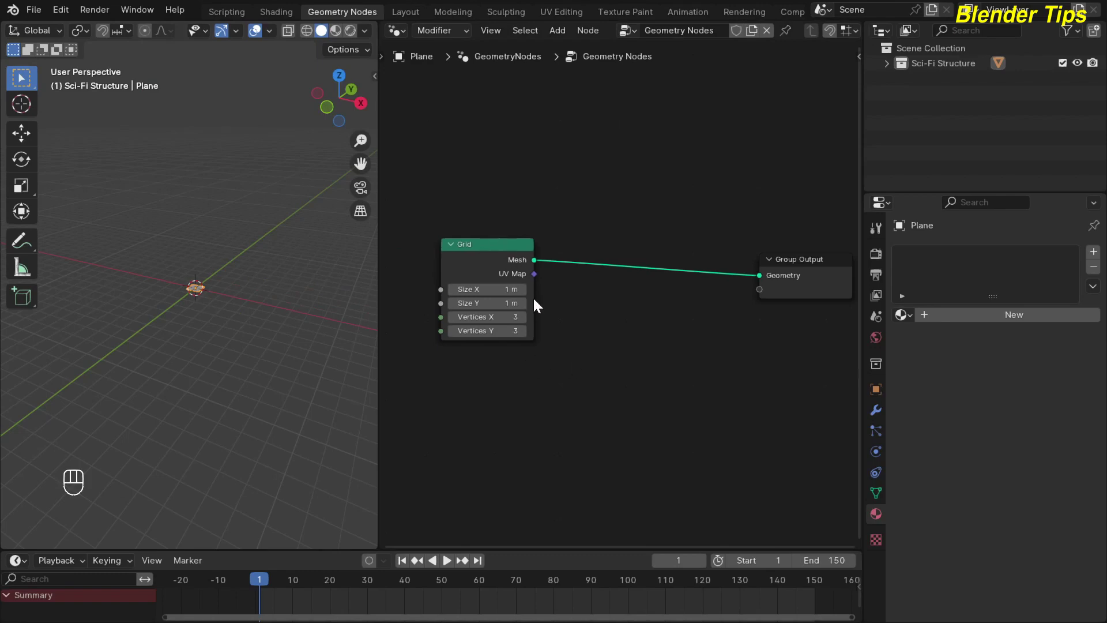
middle_click_drag(561, 304, 583, 296)
scroll(584, 296, "up", 5)
left_click(444, 232)
scroll(168, 288, "up", 3)
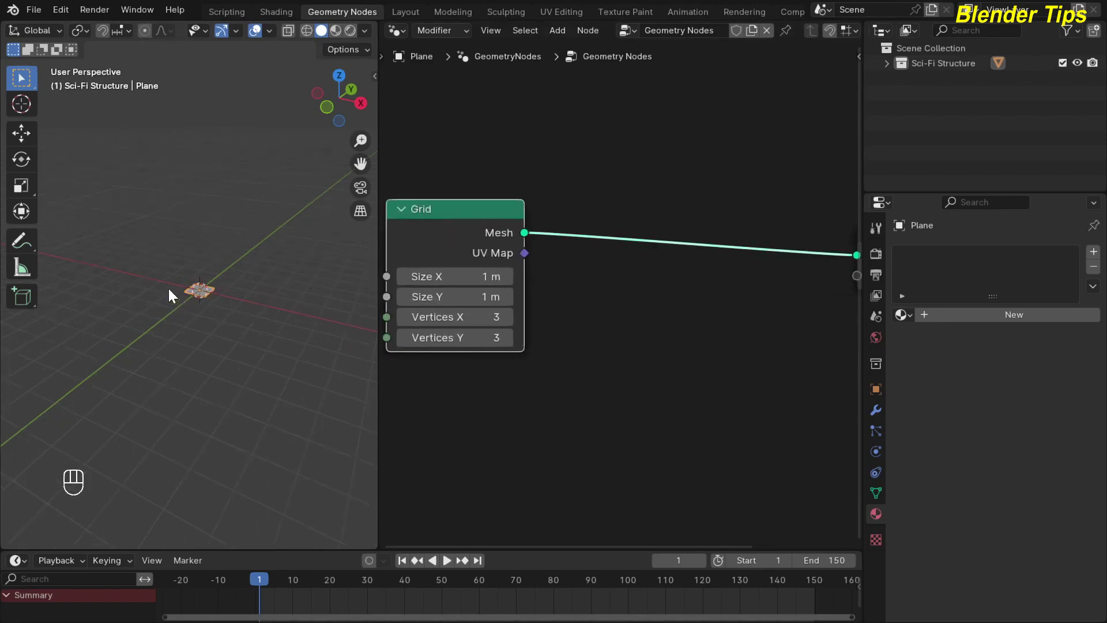
scroll(168, 288, "up", 5)
middle_click_drag(215, 309, 164, 303, "shift")
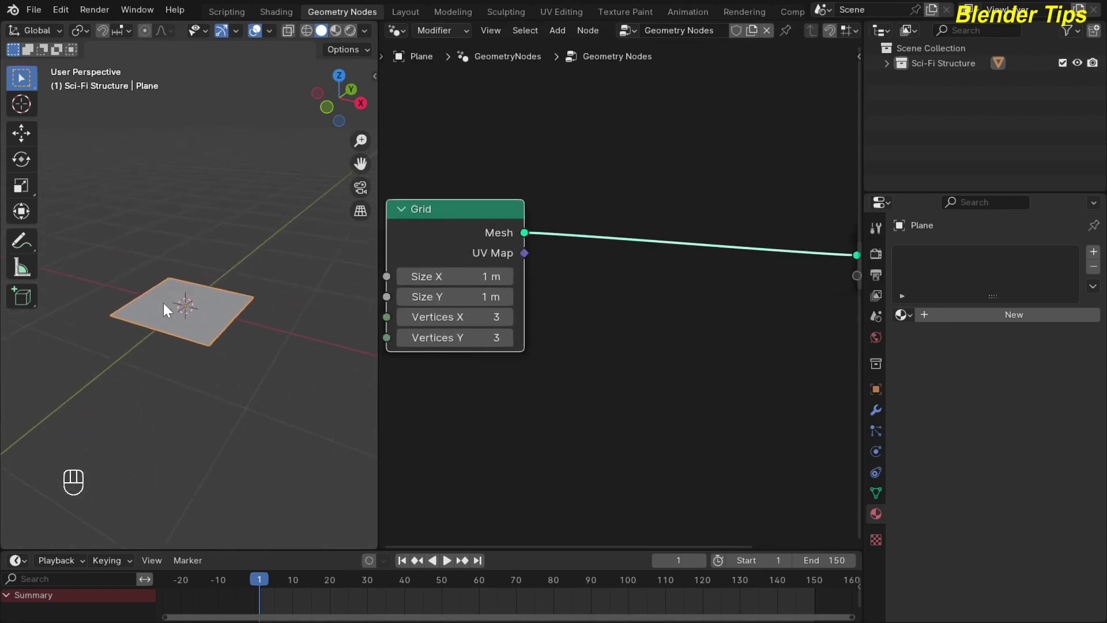
scroll(164, 294, "up", 2)
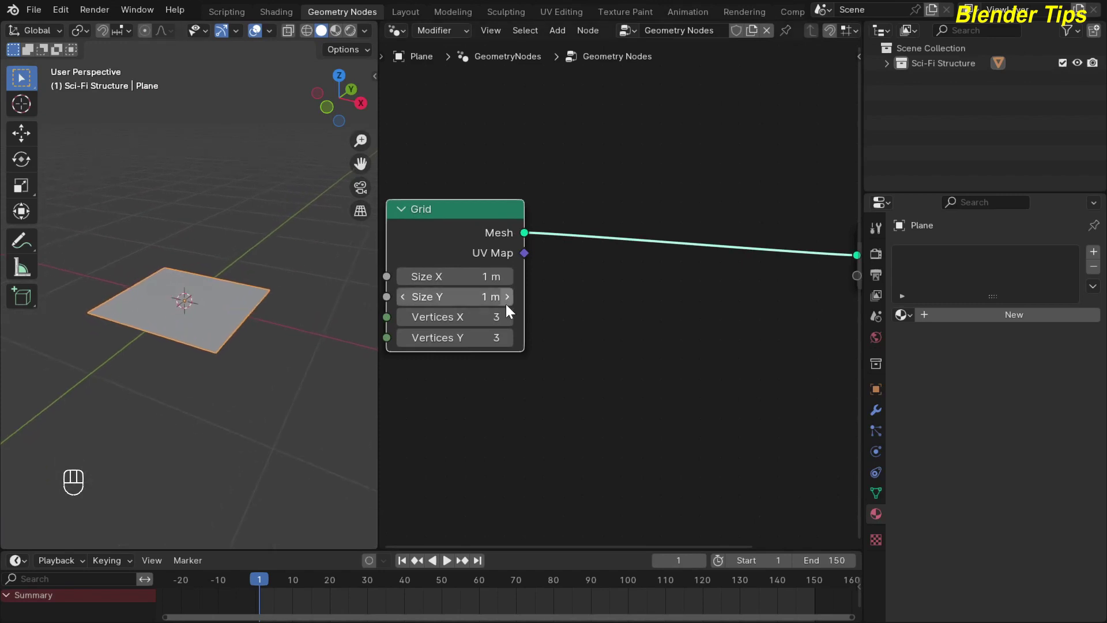
left_click(456, 297)
type("10")
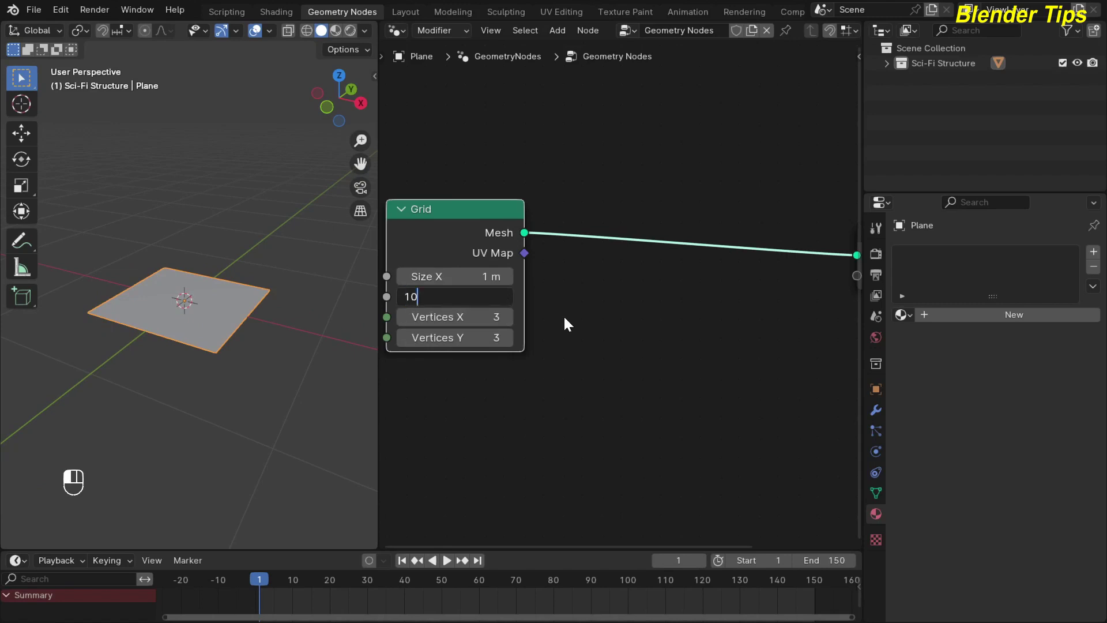
key("Return")
middle_click_drag(150, 303, 192, 279)
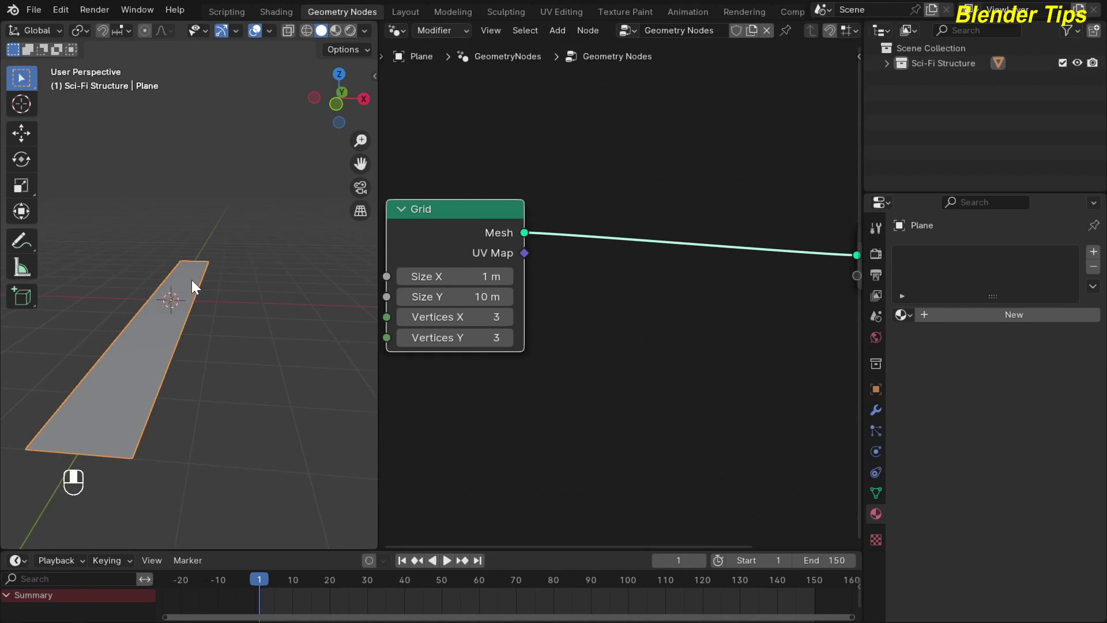
Step: Show the viewport in wireframe and set the Grid node's Vertices X to 2 and Vertices Y to 15
left_click(306, 32)
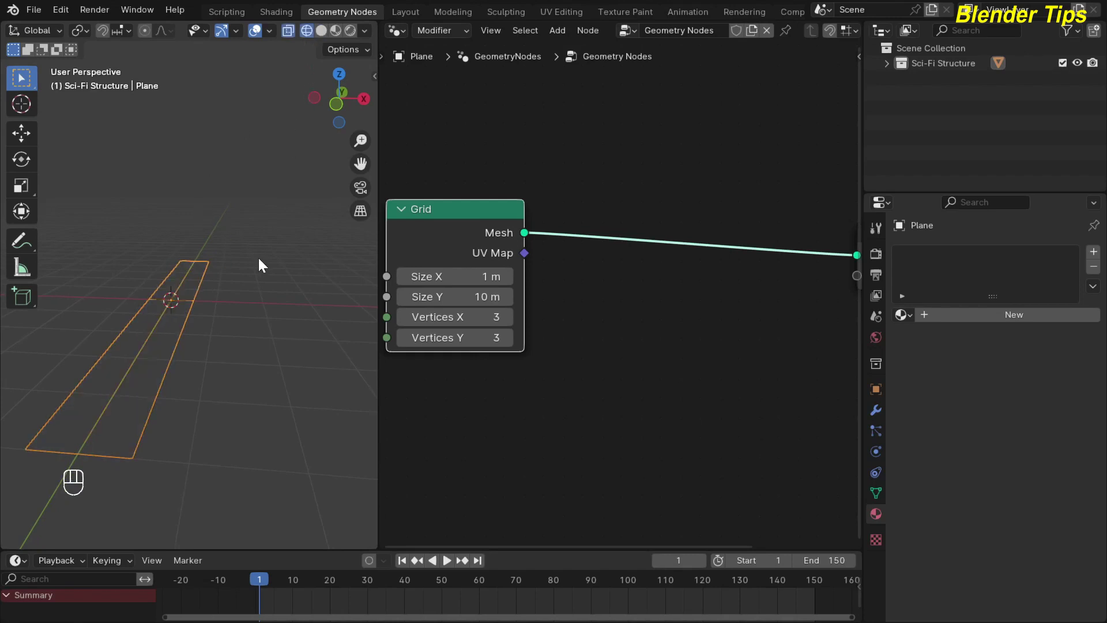
left_click_drag(455, 316, 437, 317)
middle_click_drag(528, 376, 541, 358)
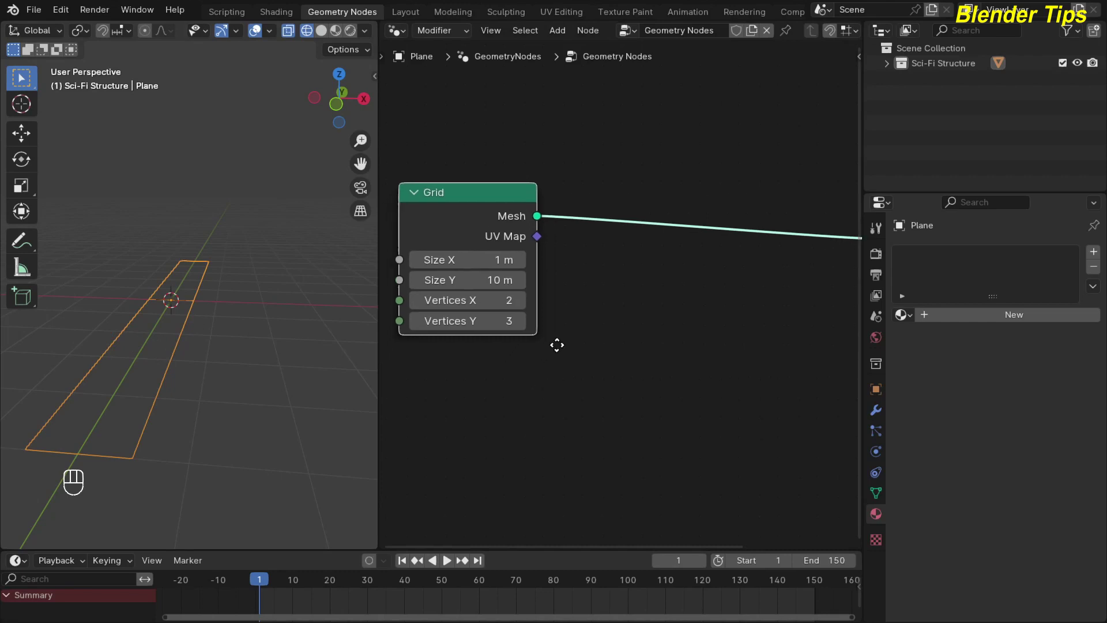
left_click(474, 321)
left_click_drag(461, 320, 415, 320)
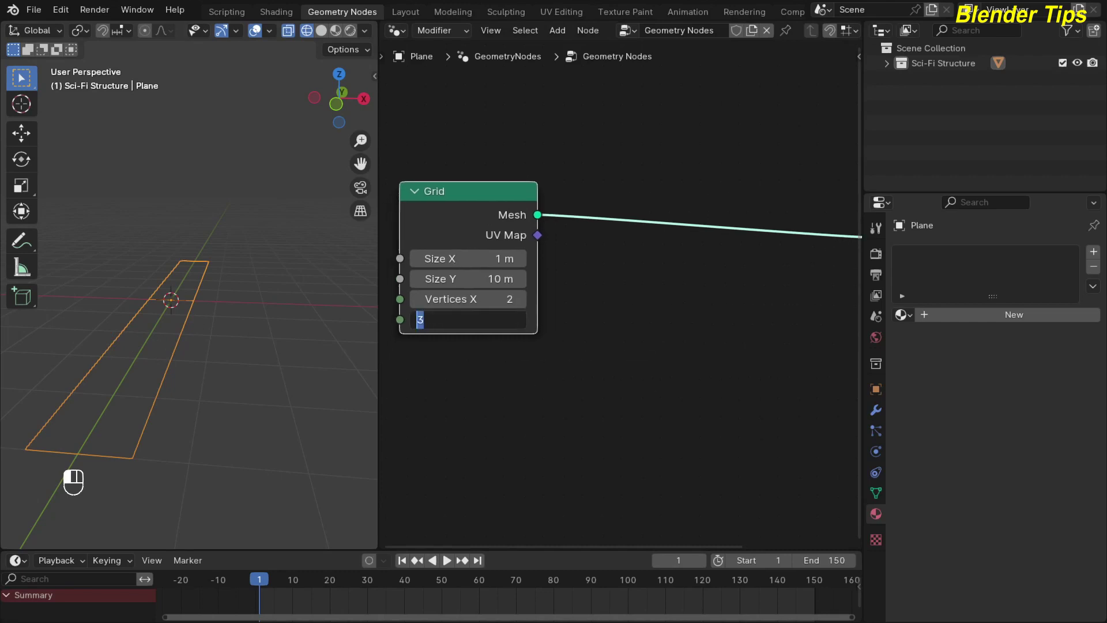
type("15")
key("Return")
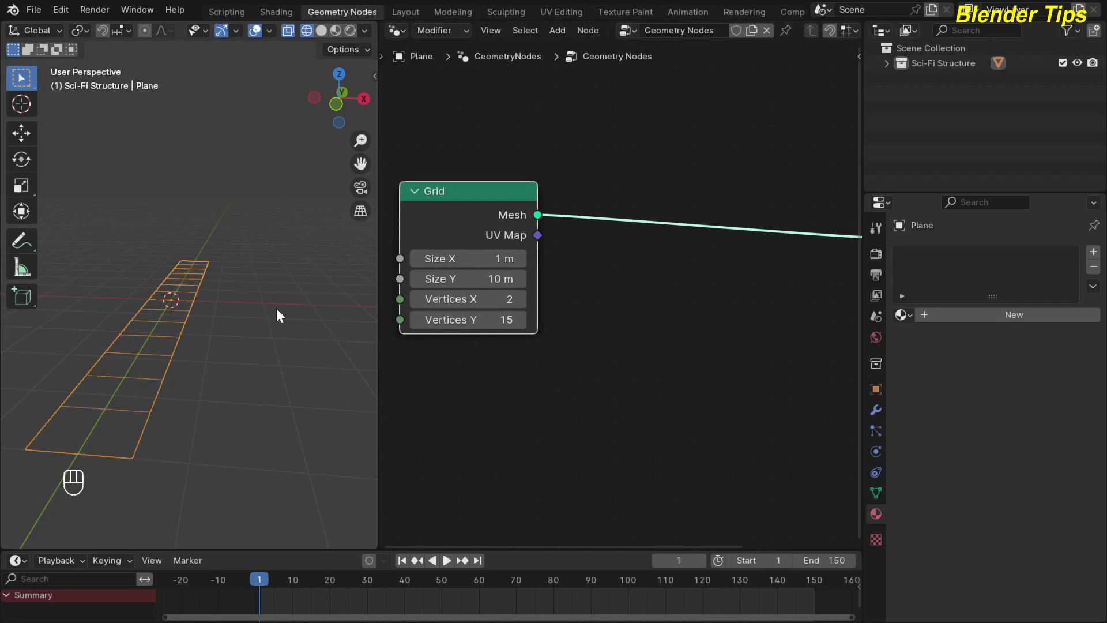
middle_click_drag(279, 314, 219, 306)
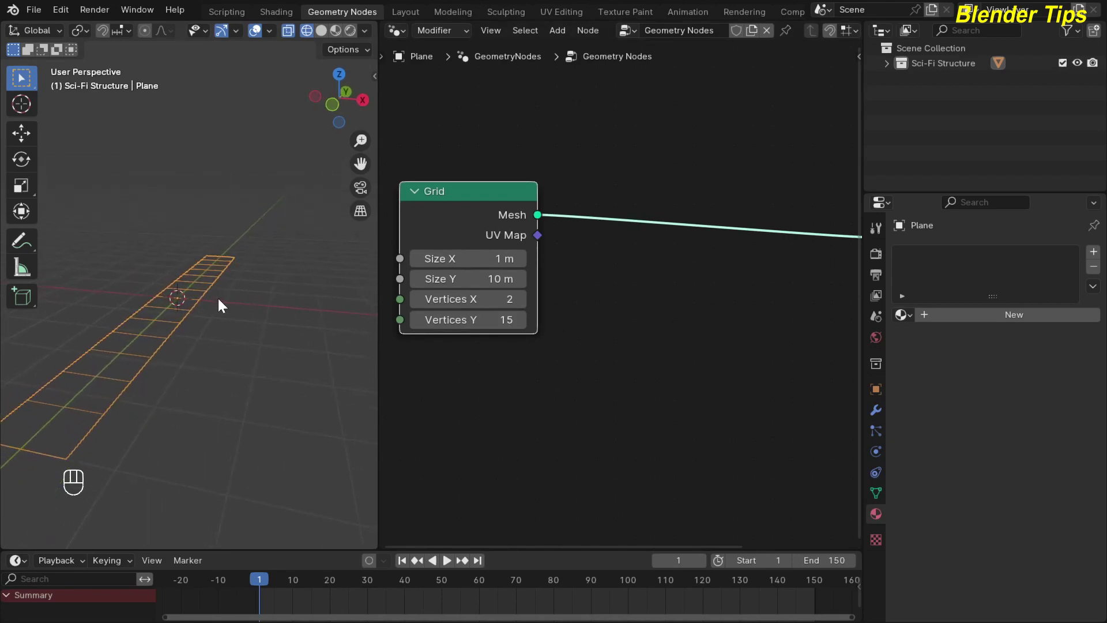
Step: Insert an Instance on Points node between the Grid and Group Output nodes, and shift the Grid node up out of the way
key("Home")
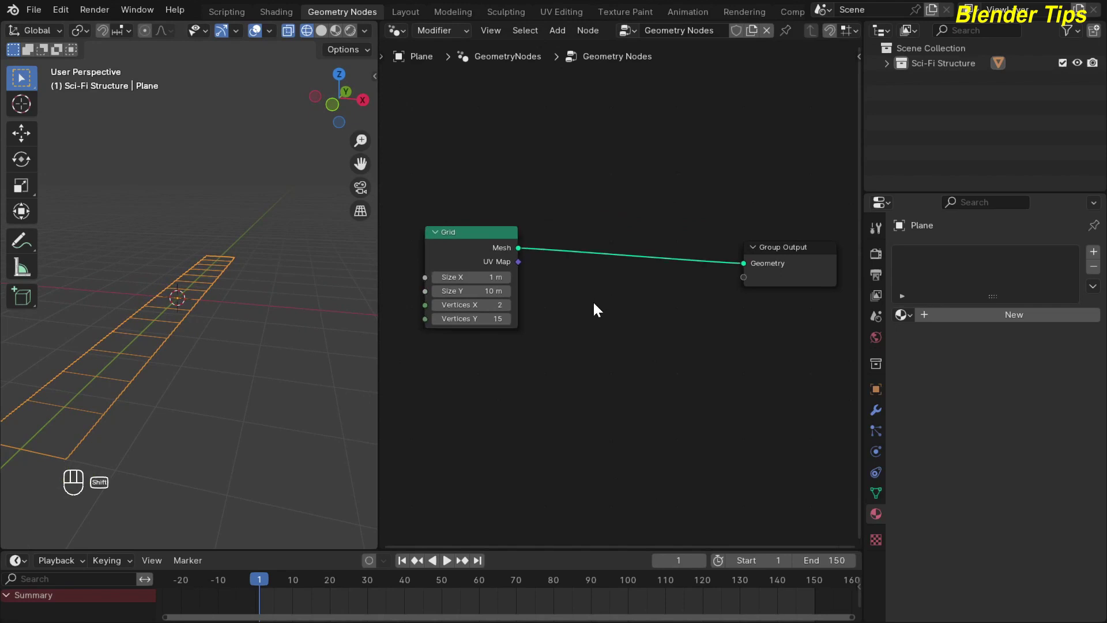
key("shift+a")
type("iop")
key("Return")
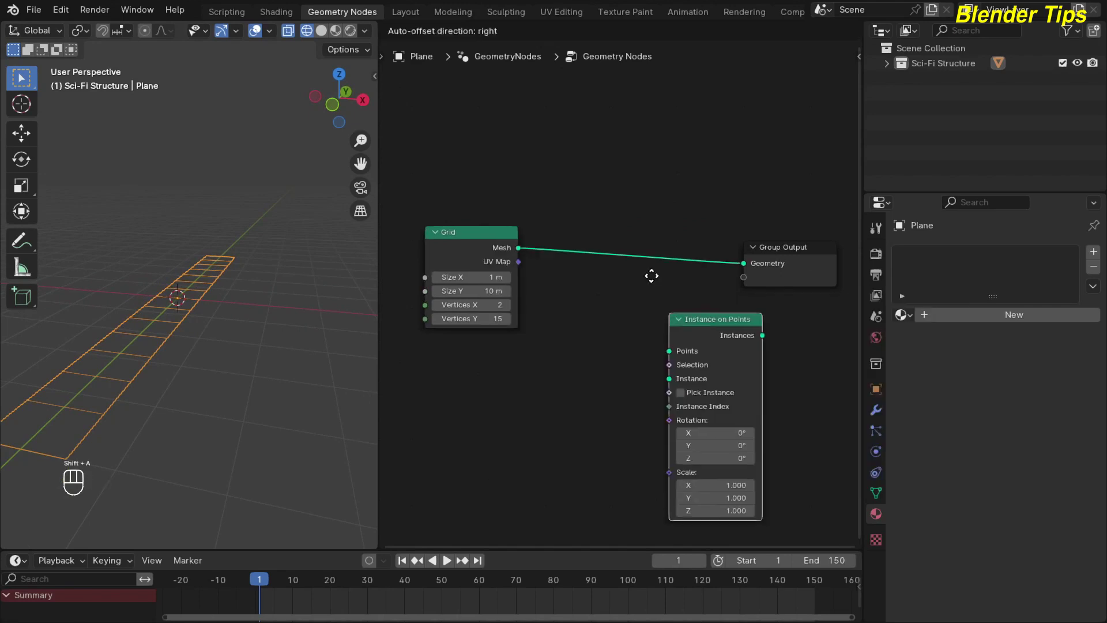
left_click(623, 225)
key("Home")
left_click_drag(500, 258, 460, 204)
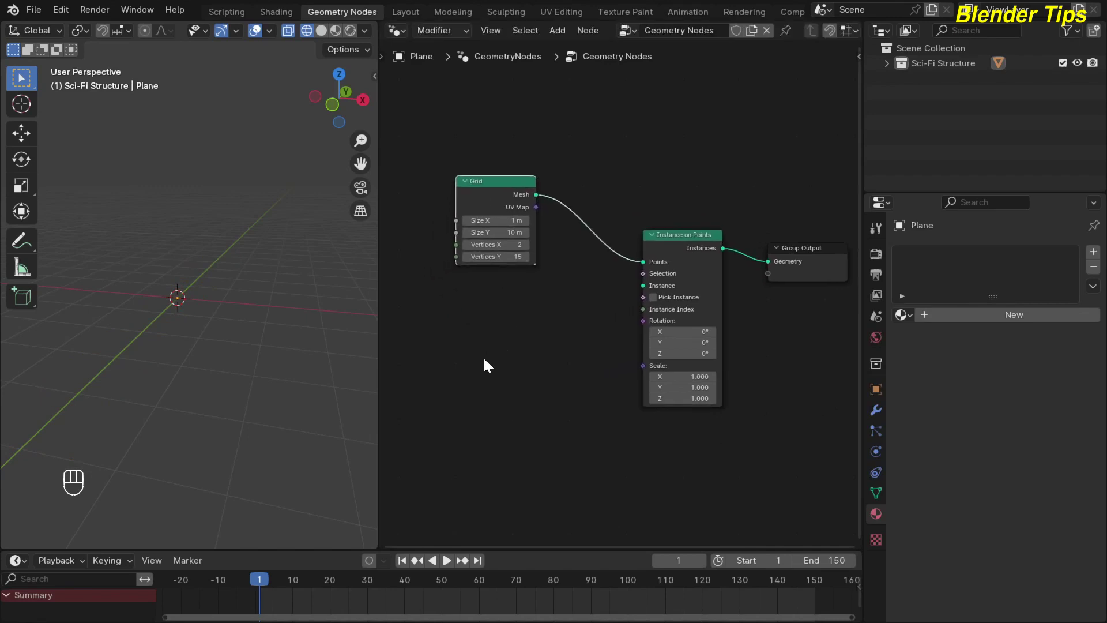
Step: Add a Curve Line node below the Grid and connect its Curve output to the Instance input of Instance on Points
key("shift+a")
type("curve")
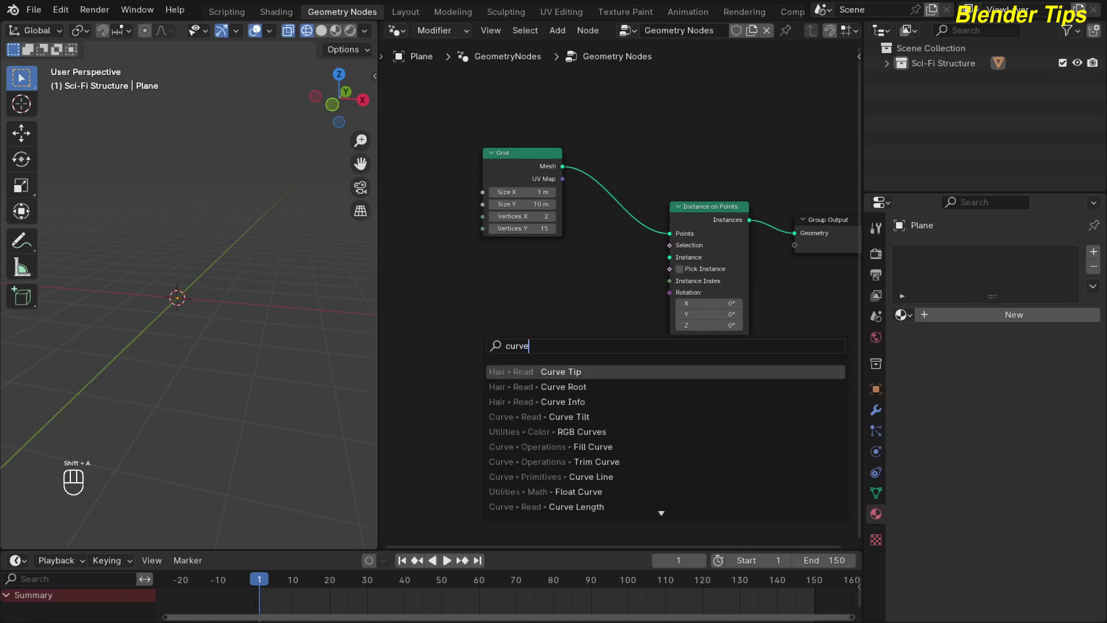
key("Down")
key("Down")
key("Down")
key("Down")
key("Down")
key("Down")
key("Down")
key("Return")
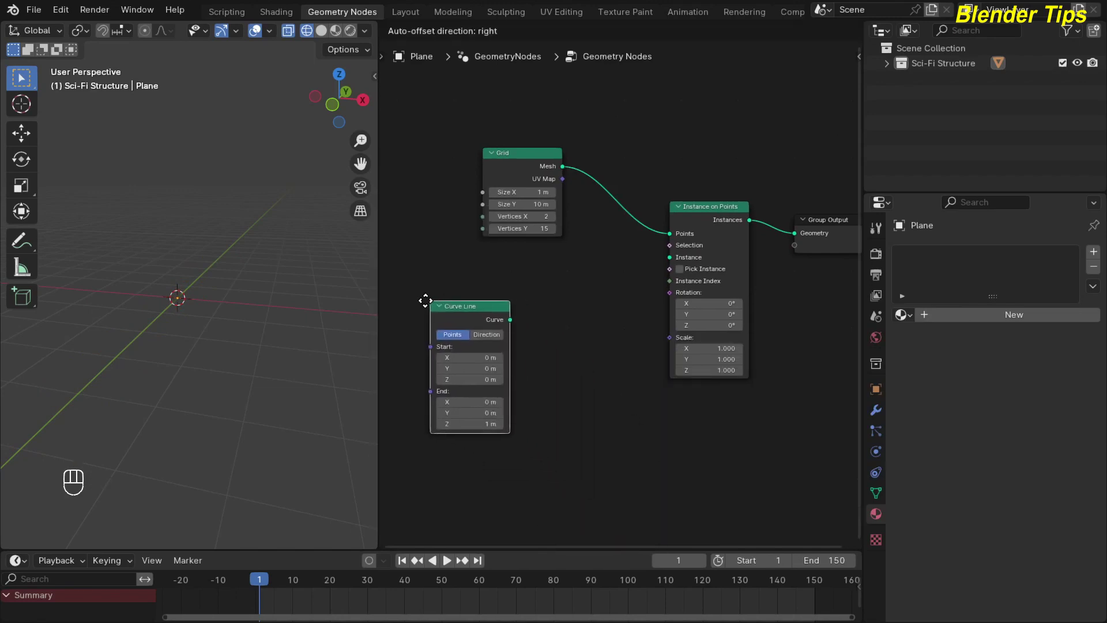
left_click(410, 304)
left_click_drag(491, 324, 657, 252)
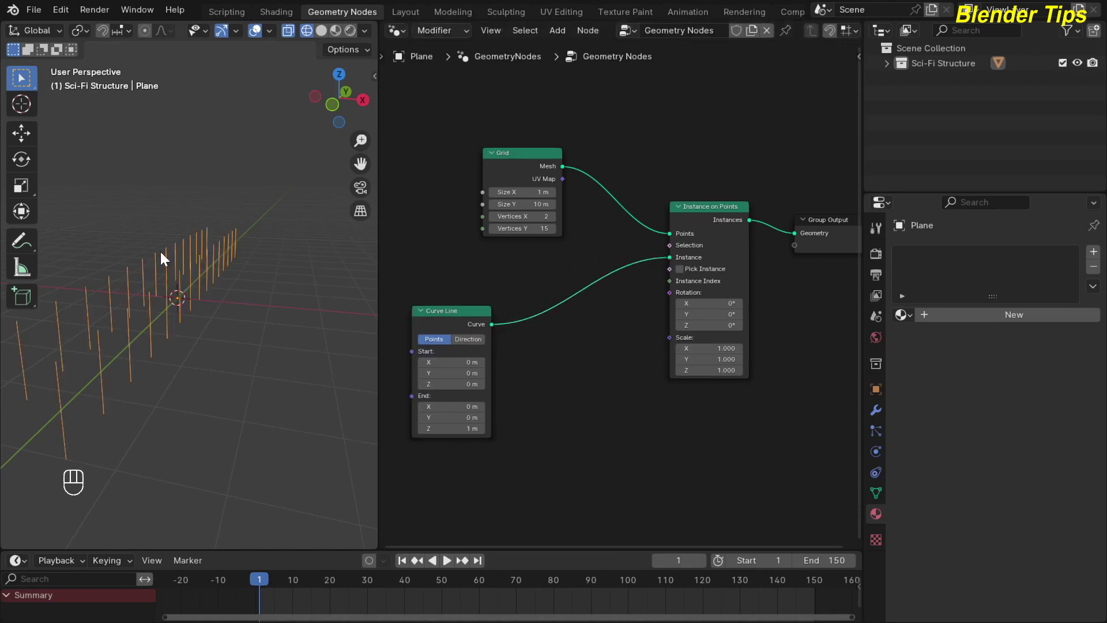
mouse_move(150, 278)
middle_mouse_down()
mouse_move(176, 275)
mouse_move(136, 283)
middle_mouse_up()
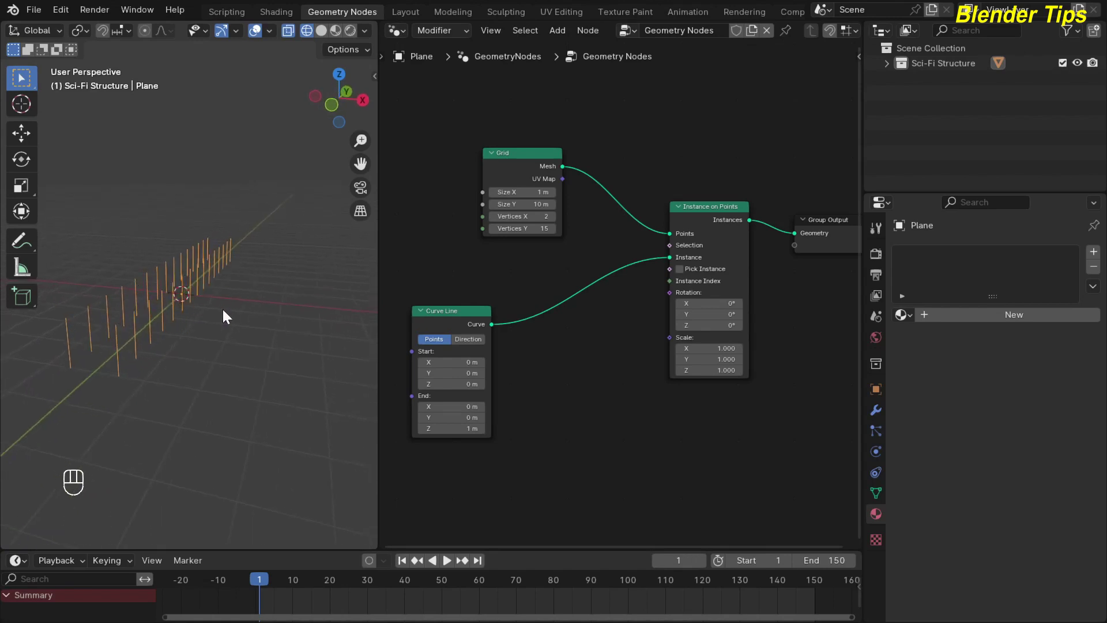
Step: Move the Group Output node farther from Instance on Points to make room for more nodes
scroll(559, 351, "down", 1)
middle_click_drag(550, 353, 518, 343)
left_click_drag(721, 193, 819, 269)
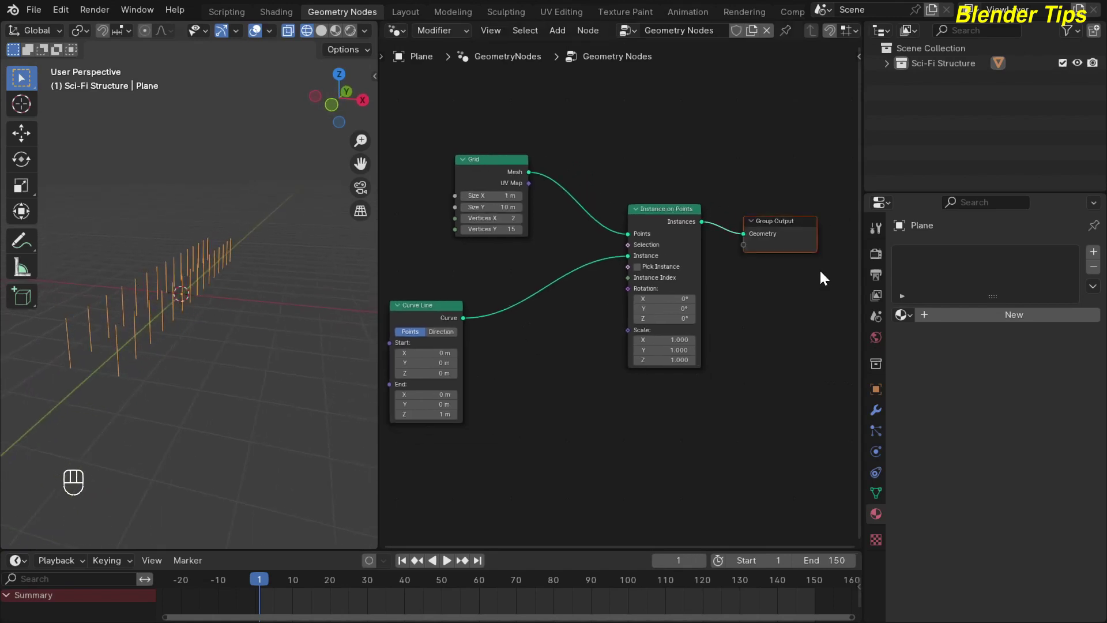
key("g")
left_click(794, 241)
scroll(618, 276, "down", 1)
middle_click_drag(468, 335, 553, 335)
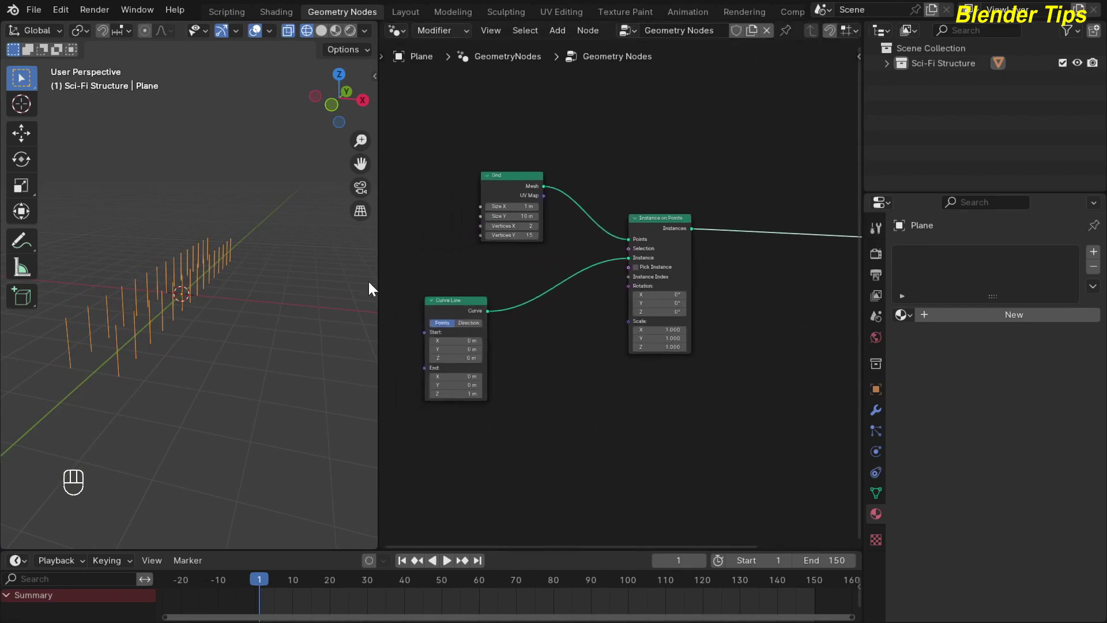
left_click(236, 235)
middle_click_drag(235, 236, 189, 261)
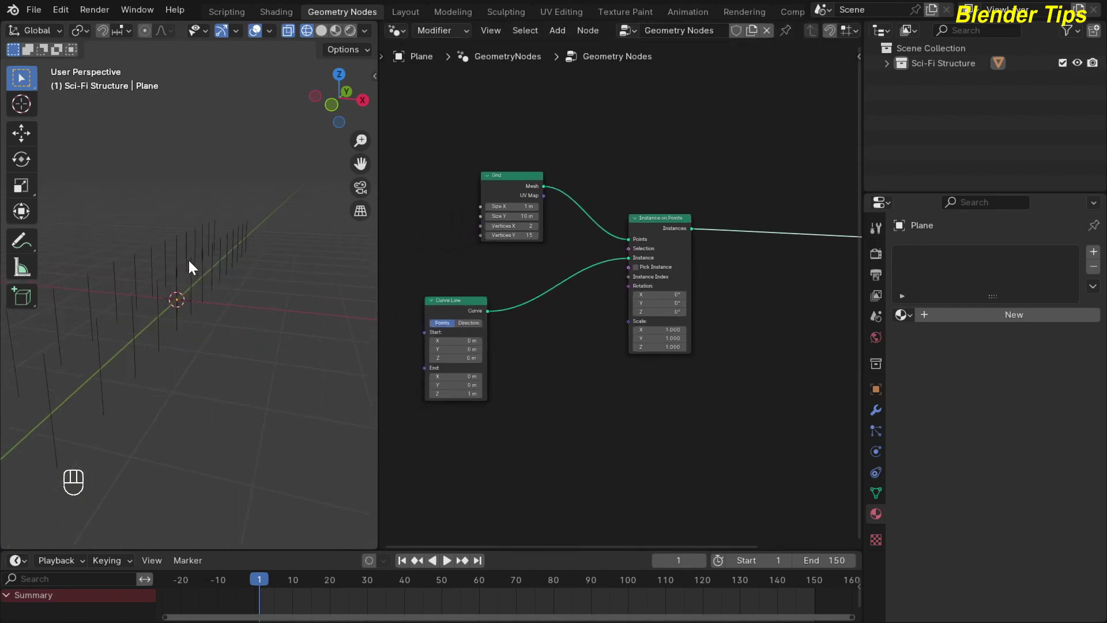
left_click(155, 306)
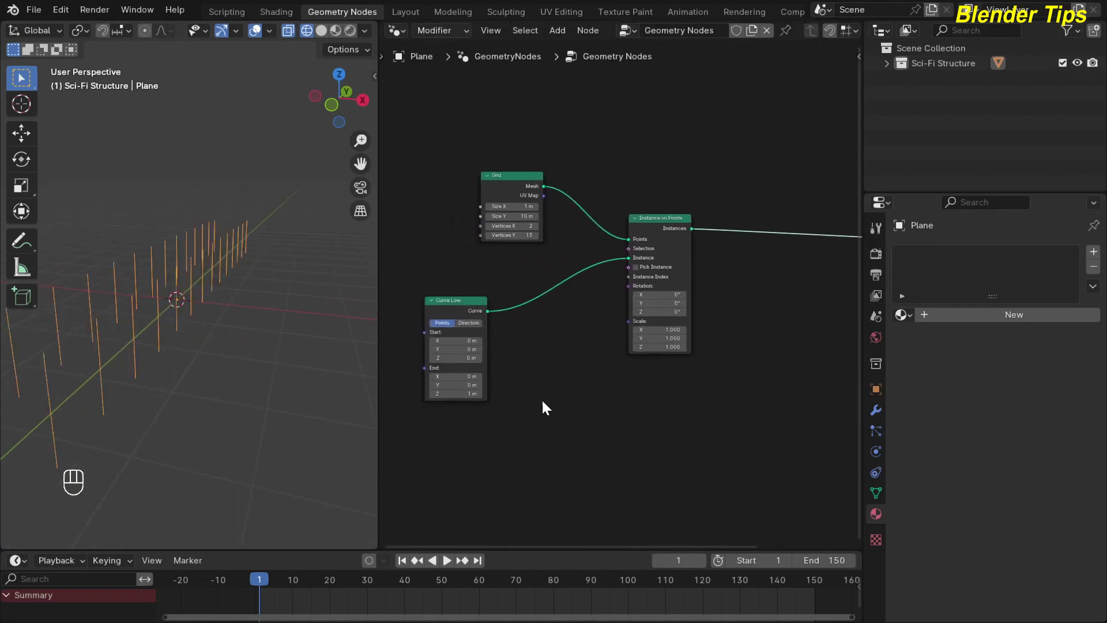
Step: Insert a Curve to Mesh node between Curve Line and Instance on Points, spacing the Curve Line node away from it
middle_click_drag(476, 346, 552, 330)
left_click_drag(520, 287, 469, 290)
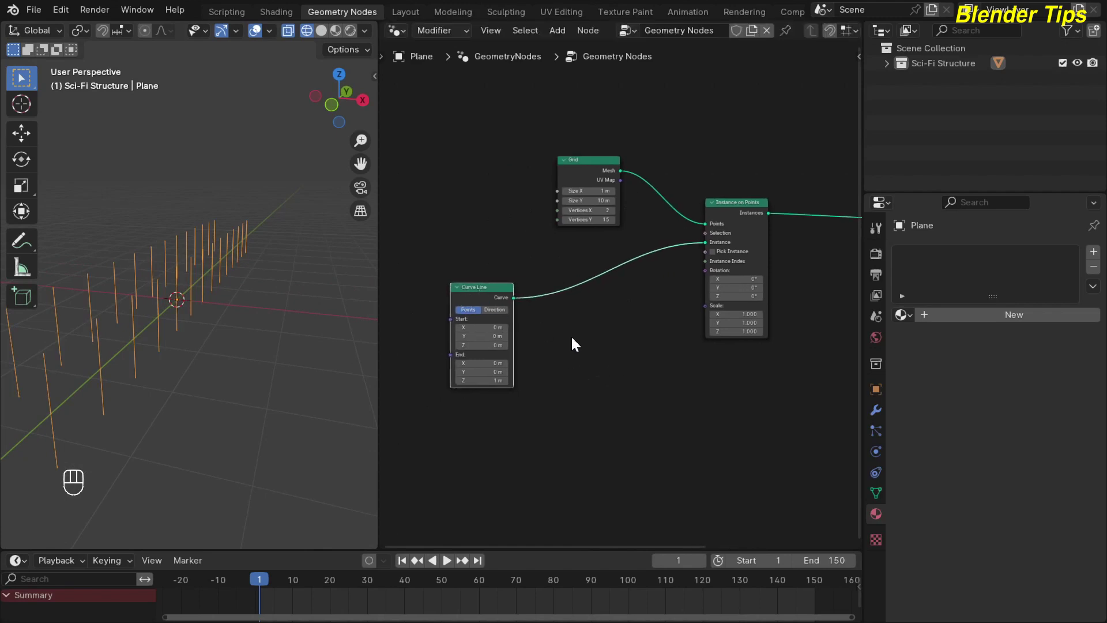
middle_click_drag(573, 344, 555, 331)
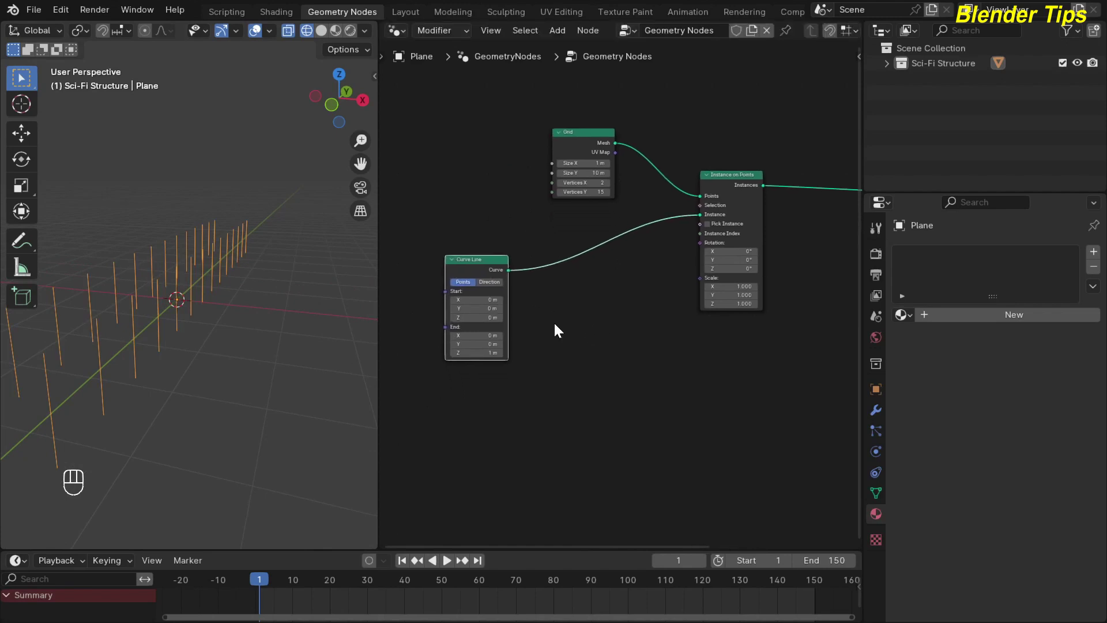
key("shift+a")
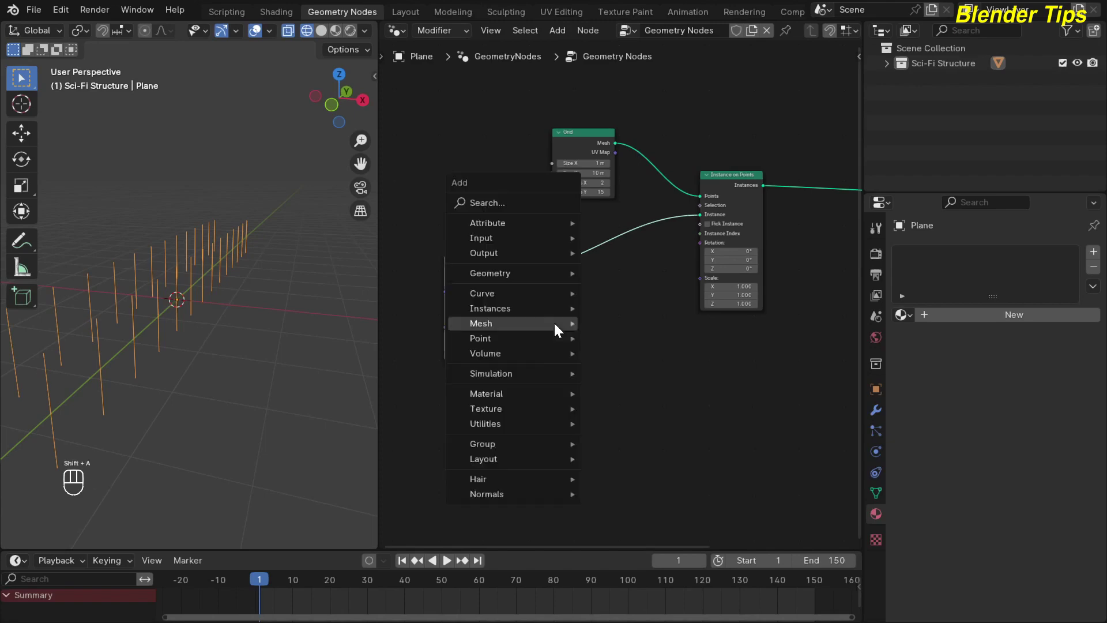
type("v")
key("BackSpace")
type("cctm")
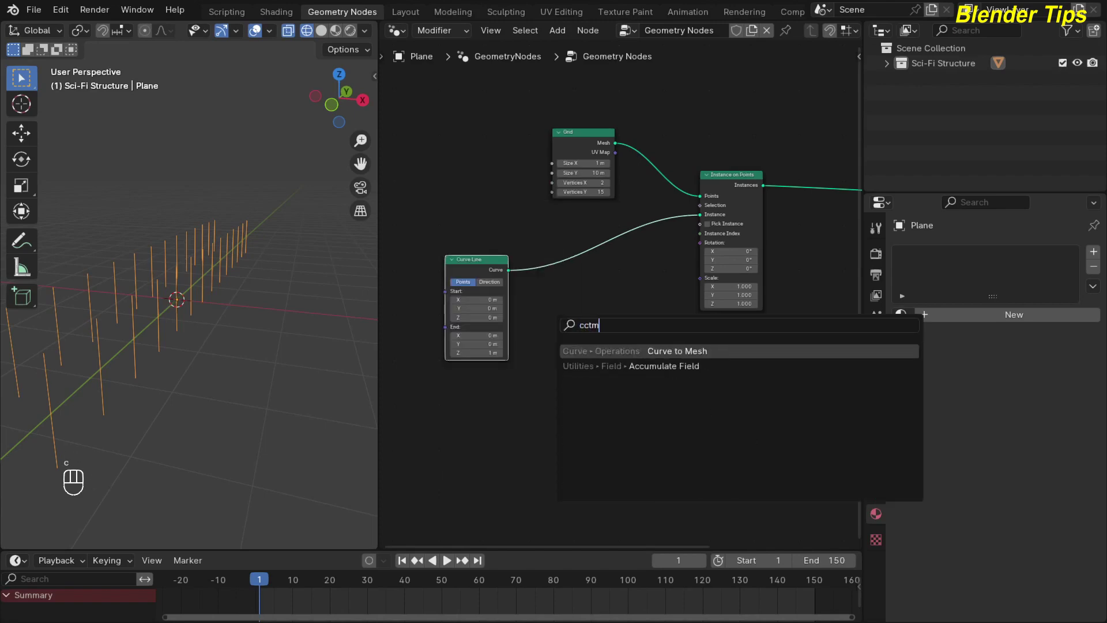
key("Return")
left_click(564, 248)
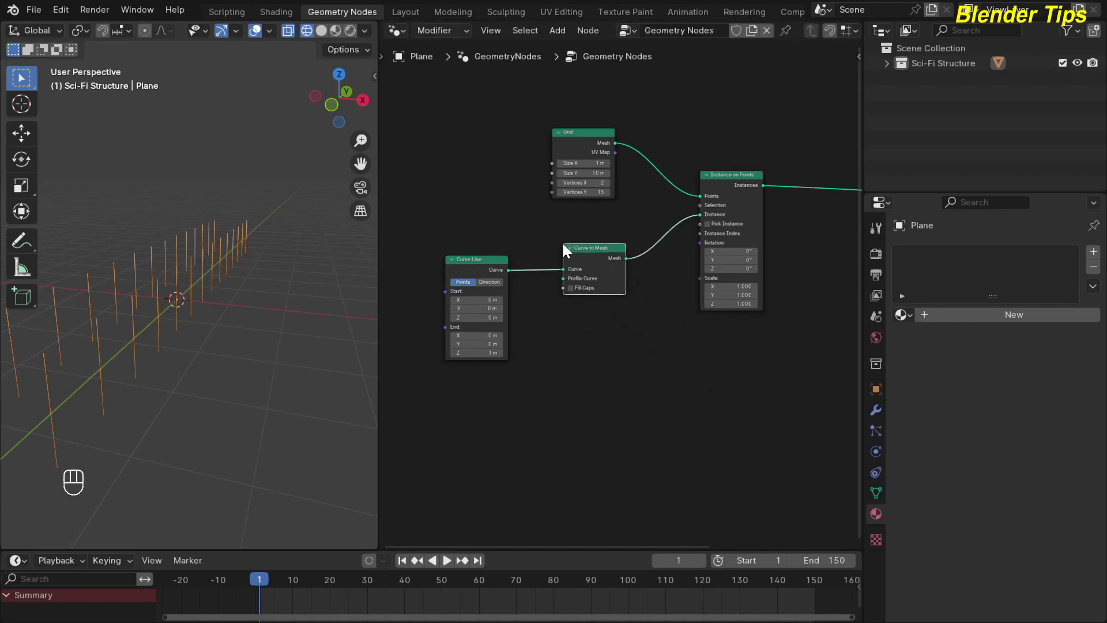
left_click_drag(480, 265, 439, 229)
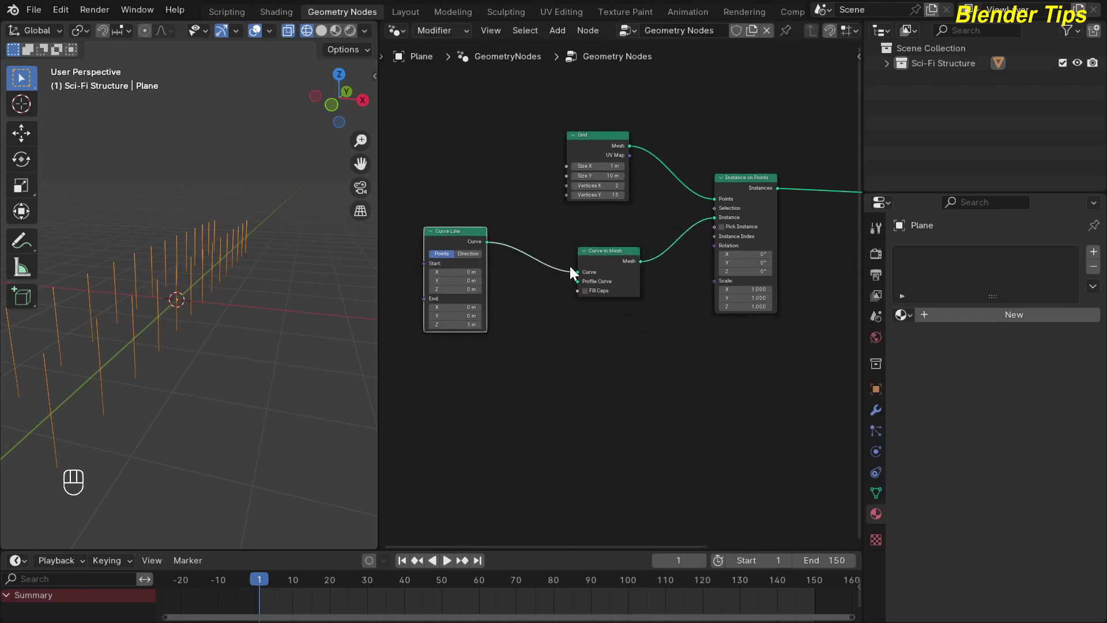
Step: Connect a new Curve Circle node to the Profile Curve input of Curve to Mesh, and show the viewport in solid shading
scroll(559, 303, "up", 2)
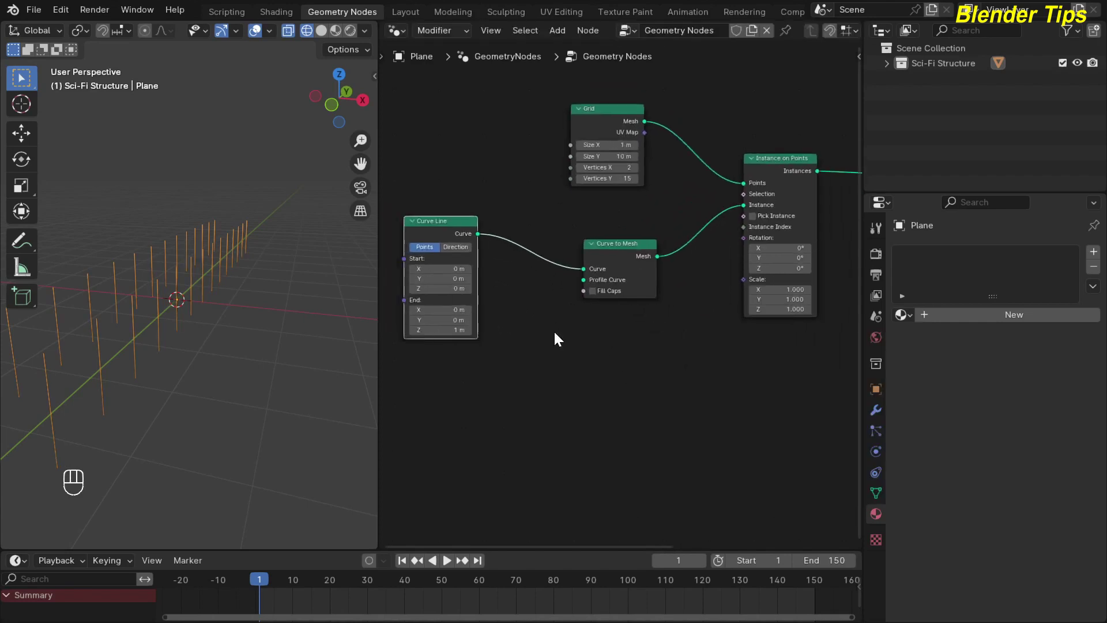
key("shift+a")
type("ci")
key("Down")
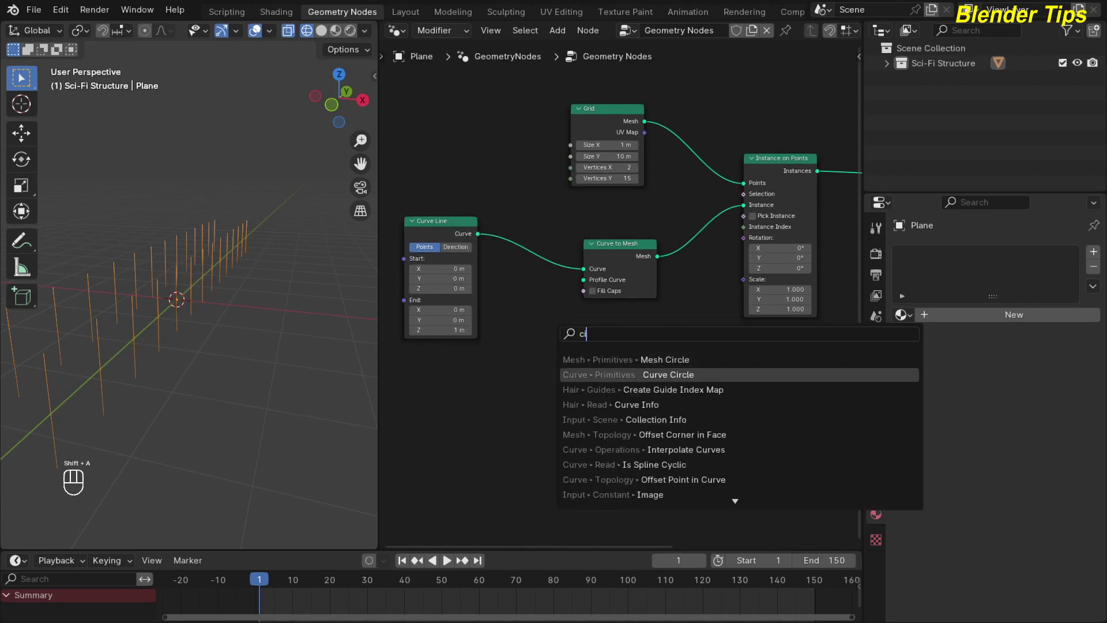
key("Return")
left_click(455, 351)
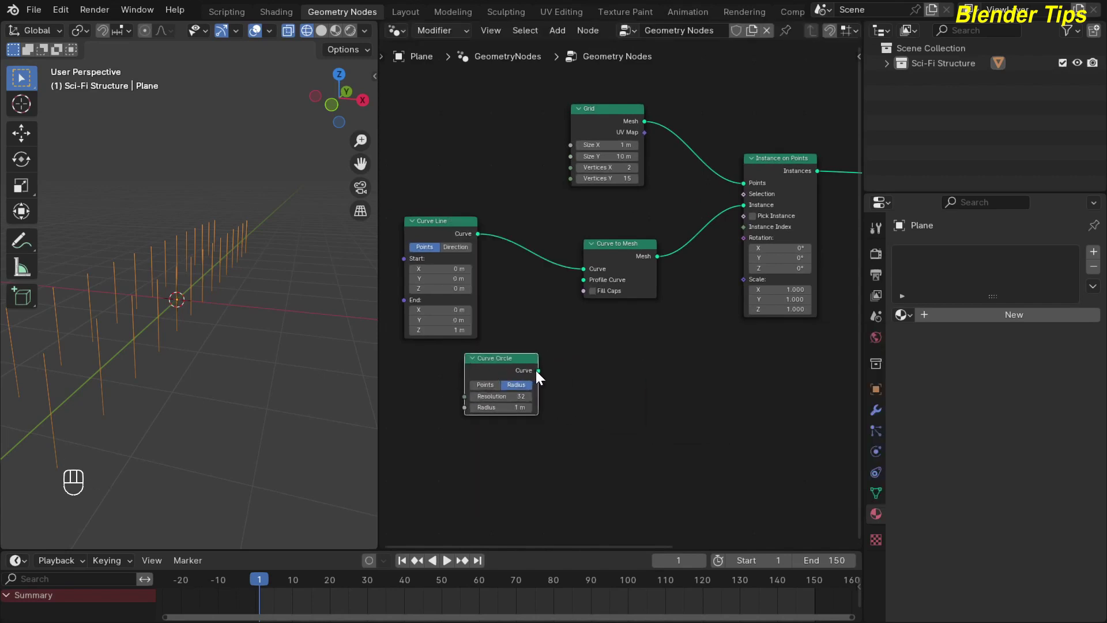
left_click_drag(538, 370, 583, 280)
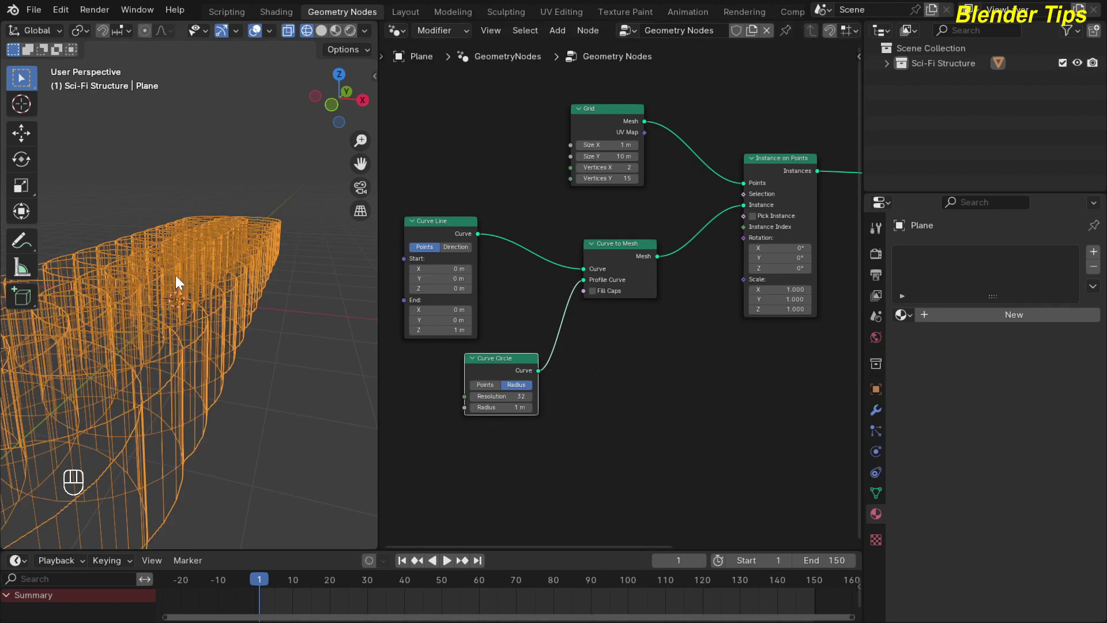
left_click(322, 30)
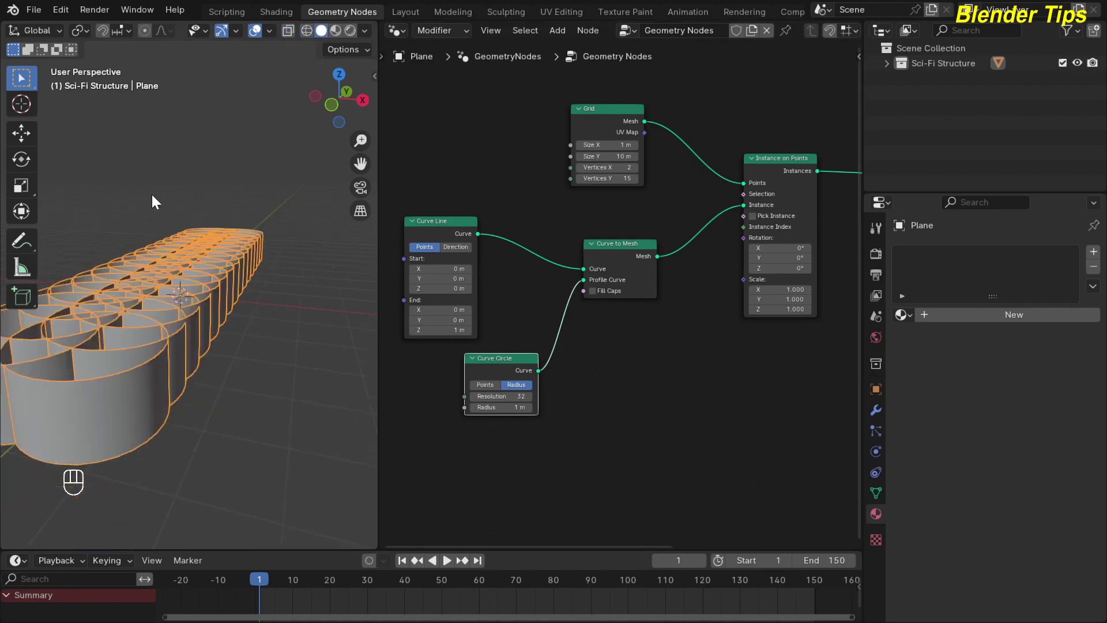
Step: Set the Curve Circle node's radius to 0.02 m to turn the instanced tubes into thin rods
middle_click_drag(151, 193, 162, 228)
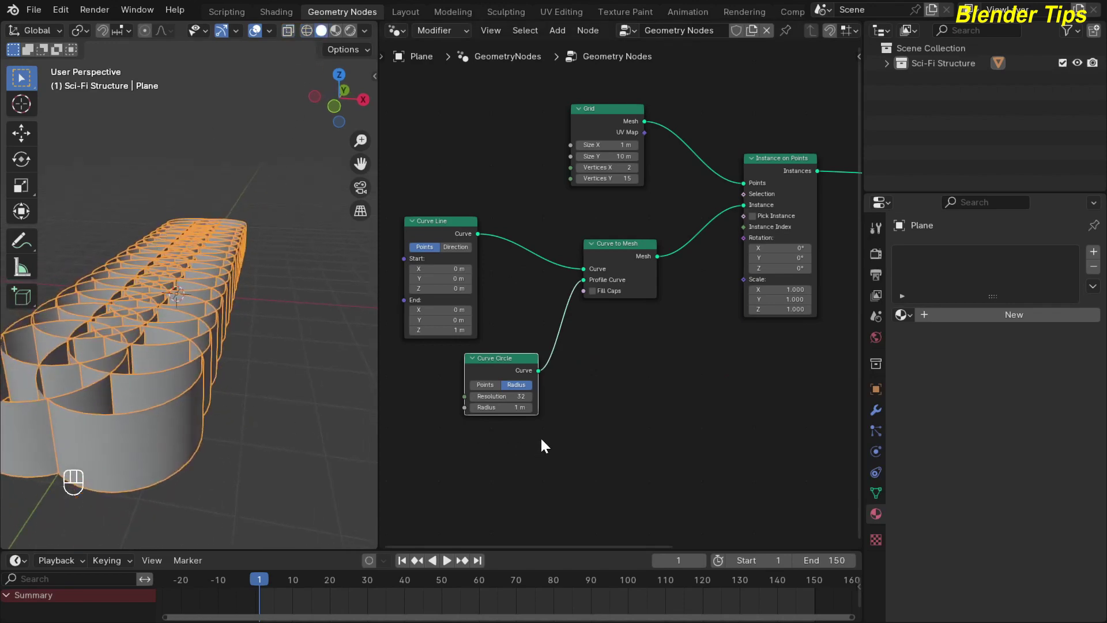
scroll(563, 416, "up", 2)
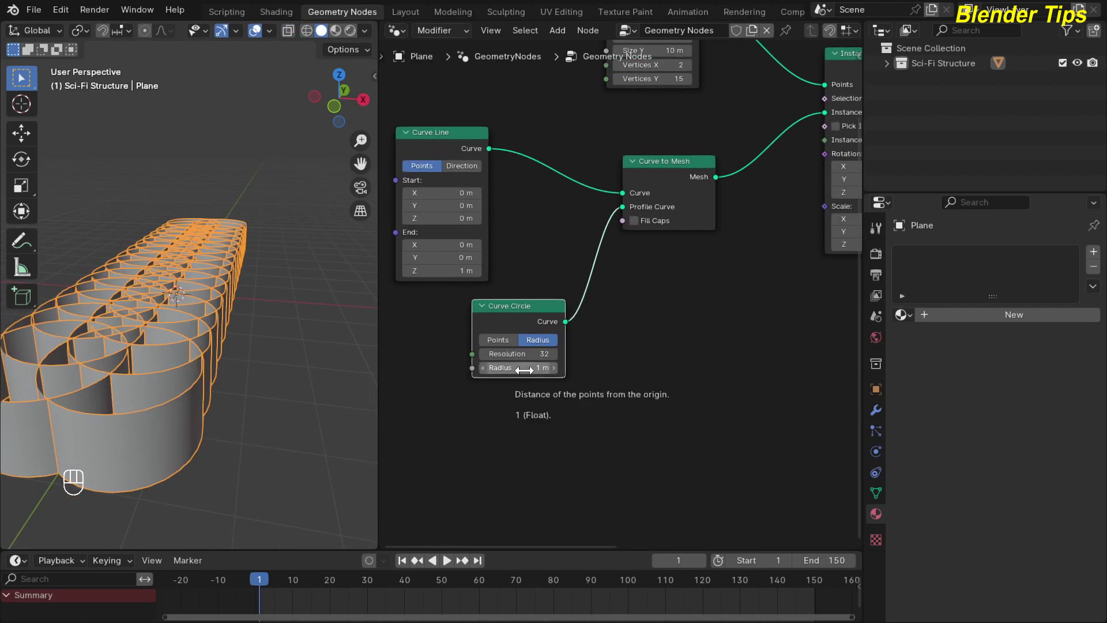
left_click_drag(508, 367, 459, 367, "shift")
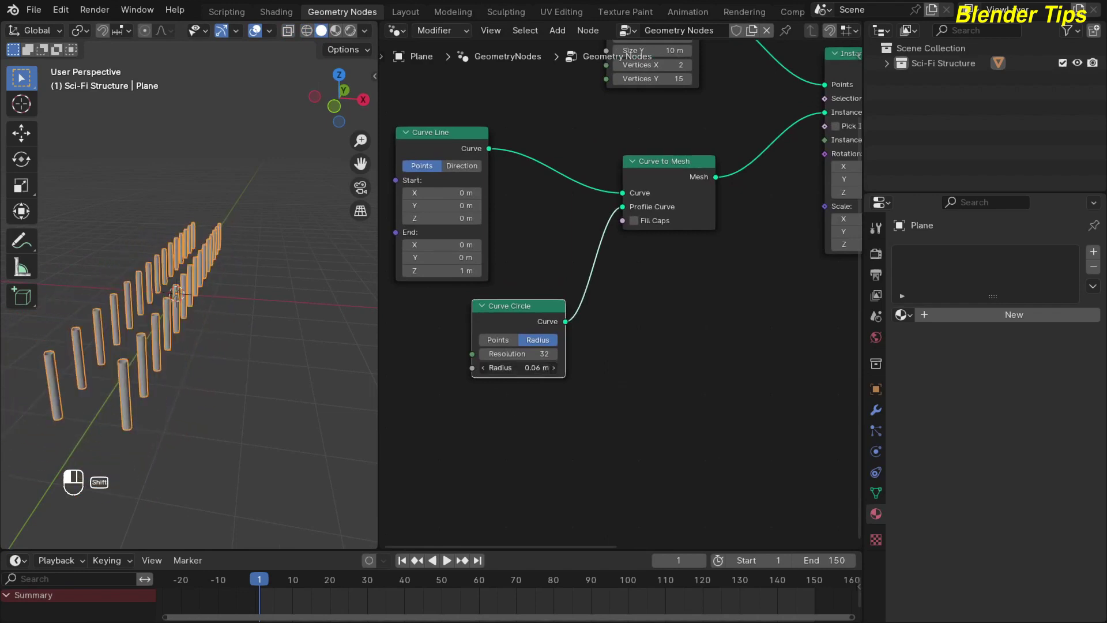
left_click_drag(459, 367, 450, 368, "shift")
left_click(507, 368)
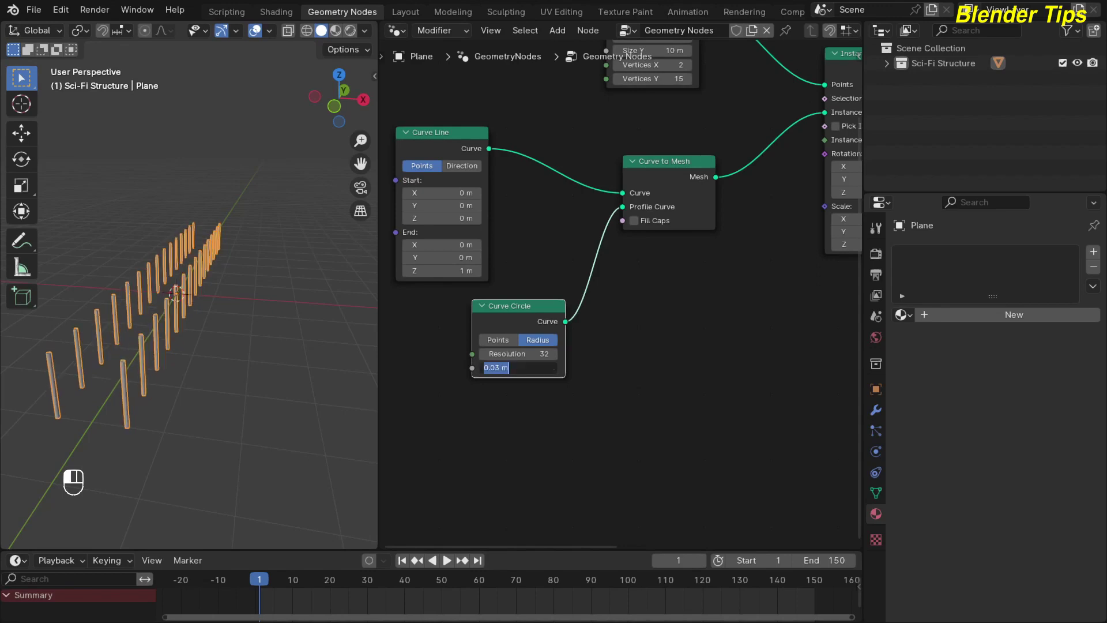
type("0.02")
key("Return")
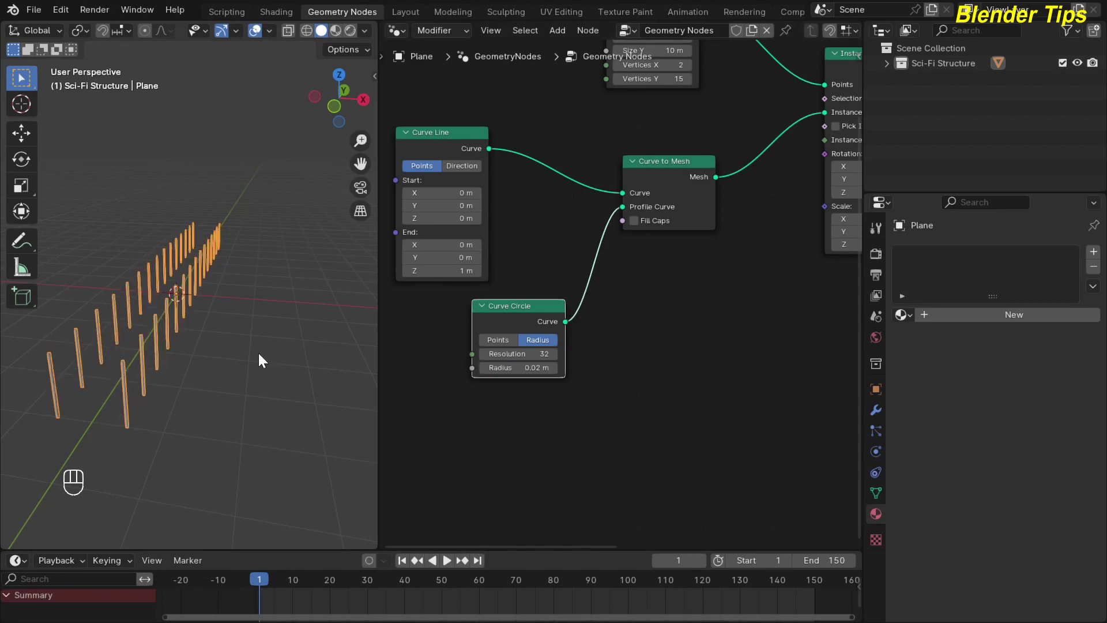
Step: Enable Fill Caps on the Curve to Mesh node to close the rod ends
scroll(257, 351, "up", 2)
left_click(237, 296)
scroll(161, 362, "up", 1)
middle_click_drag(161, 363, 168, 361)
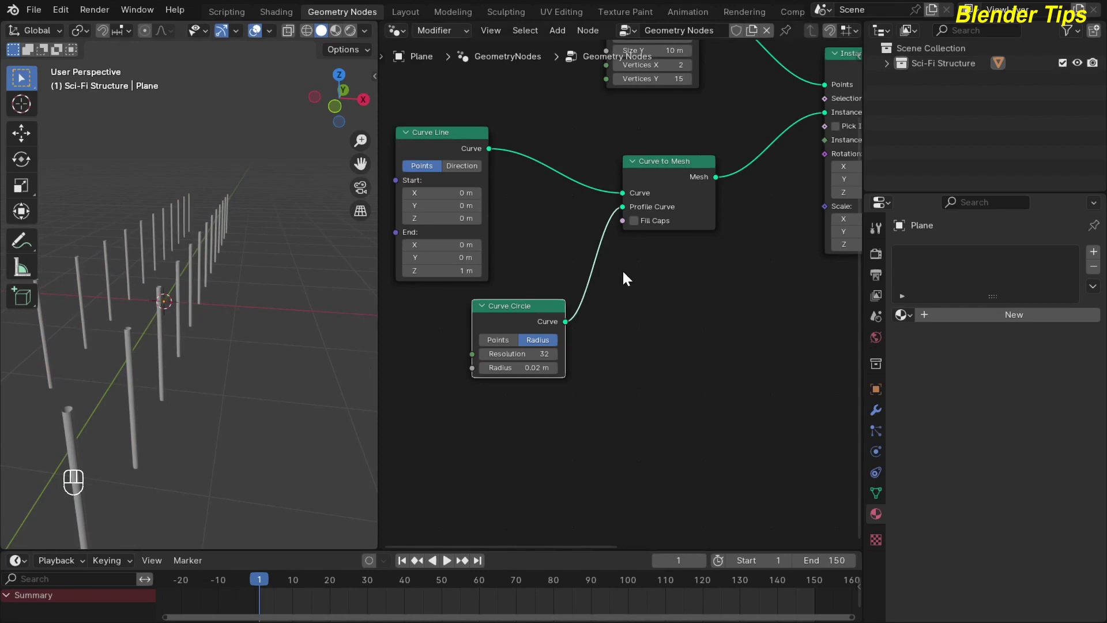
left_click(635, 220)
middle_click_drag(175, 287, 133, 303)
Step: Insert a Set Shade Smooth node between Instance on Points and Group Output
scroll(630, 283, "down", 2)
scroll(694, 279, "down", 1)
middle_click_drag(691, 284, 523, 313)
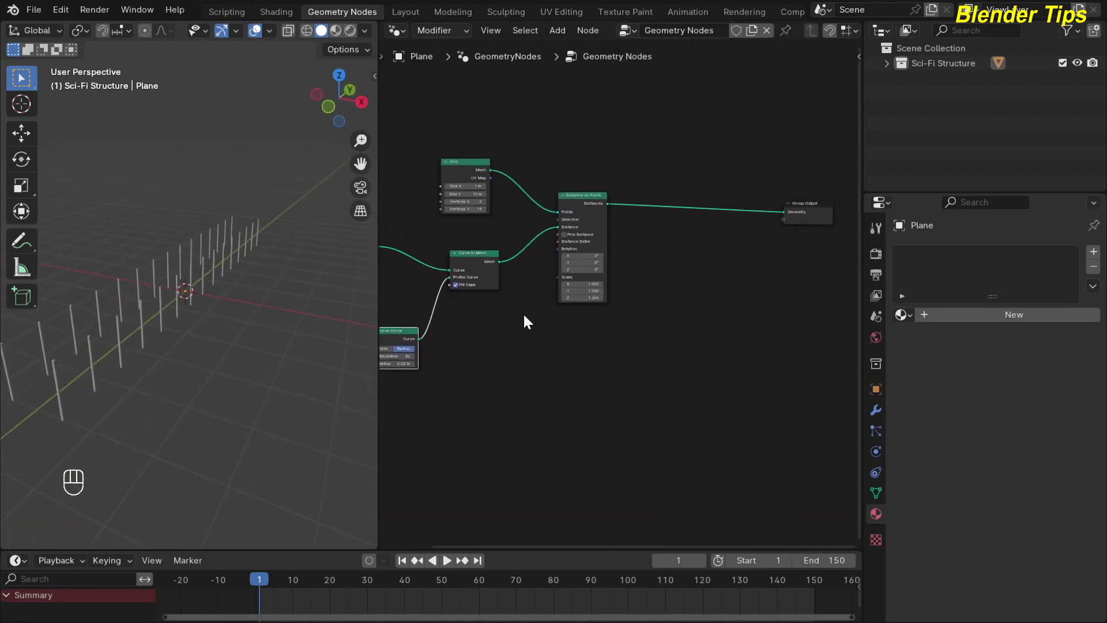
scroll(639, 280, "down", 1)
middle_click_drag(631, 279, 597, 292)
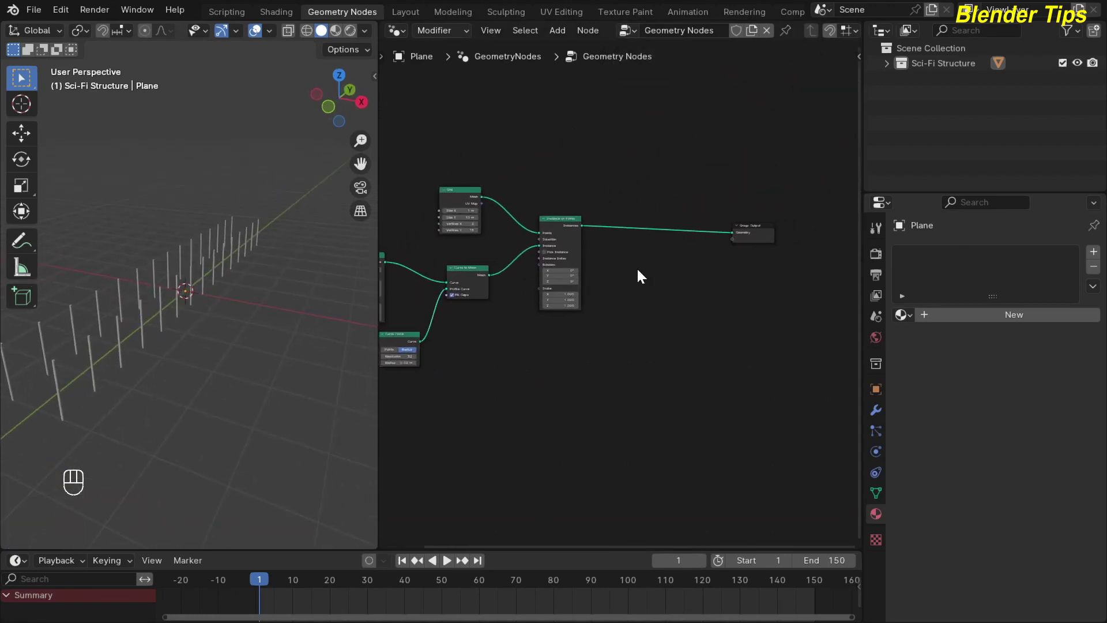
key("shift+a")
type("sss")
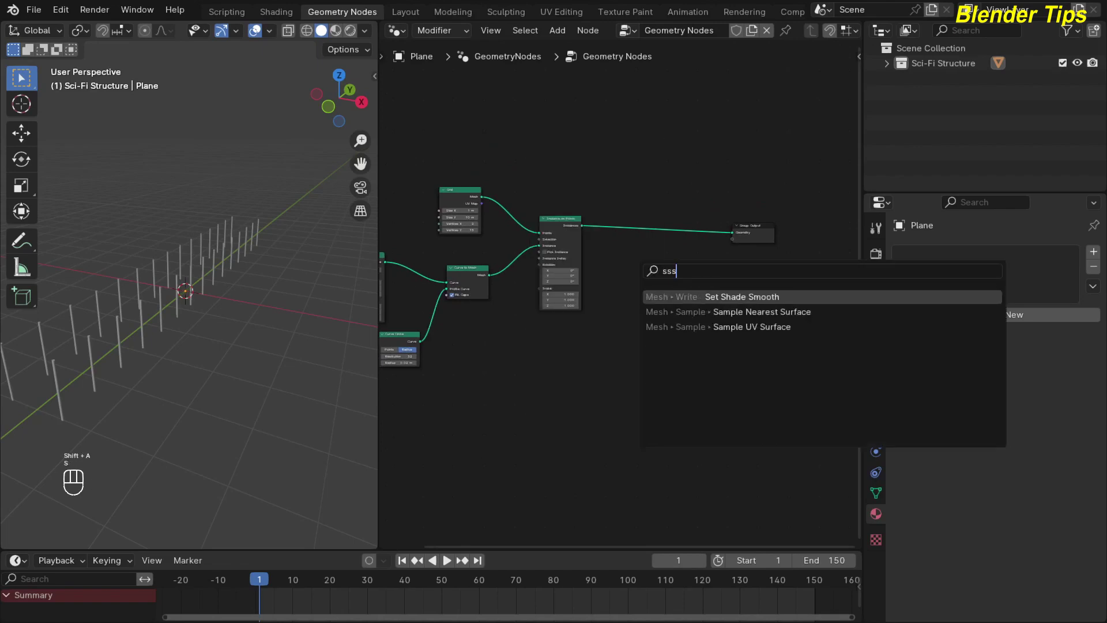
key("Return")
left_click(662, 279)
Step: Insert a Set Material node between Set Shade Smooth and Group Output
scroll(678, 313, "up", 1)
scroll(648, 314, "up", 1)
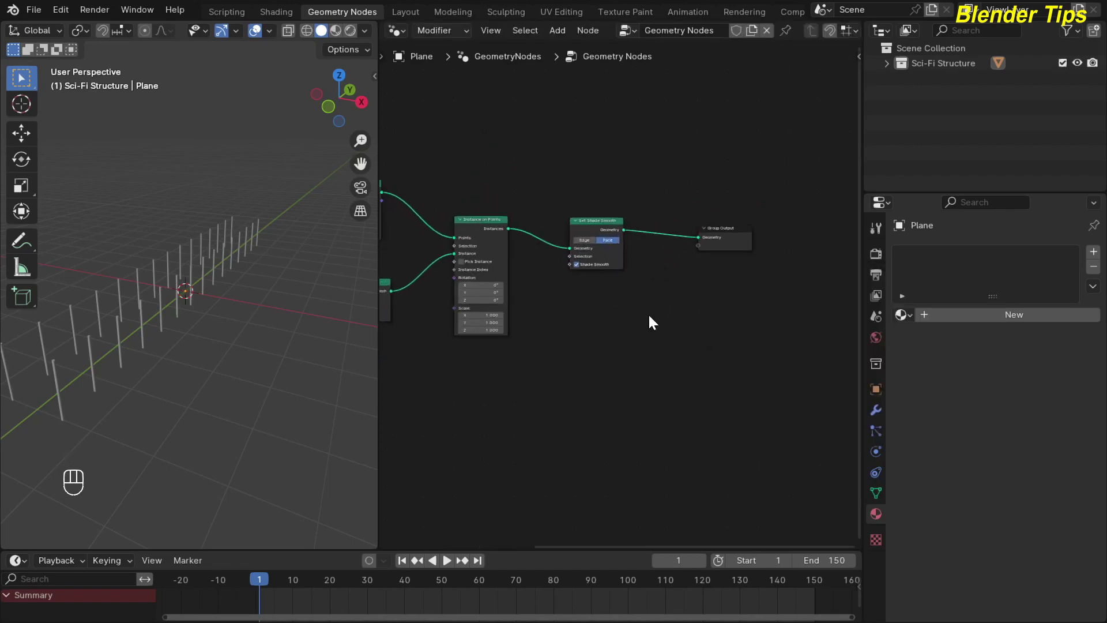
key("shift+a")
mouse_move(650, 317)
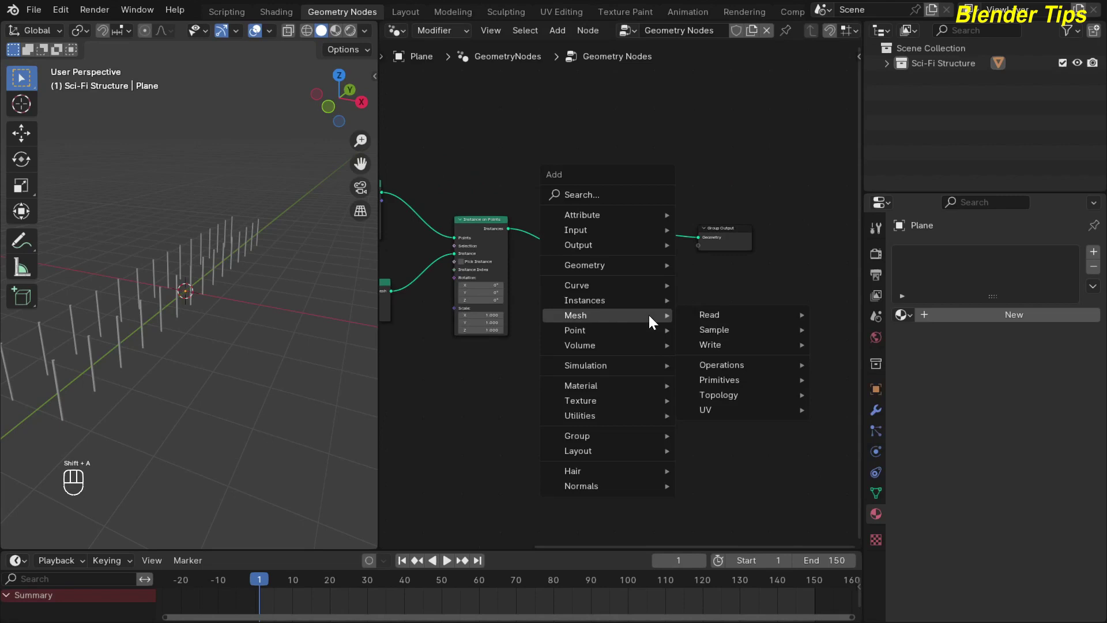
type("sm")
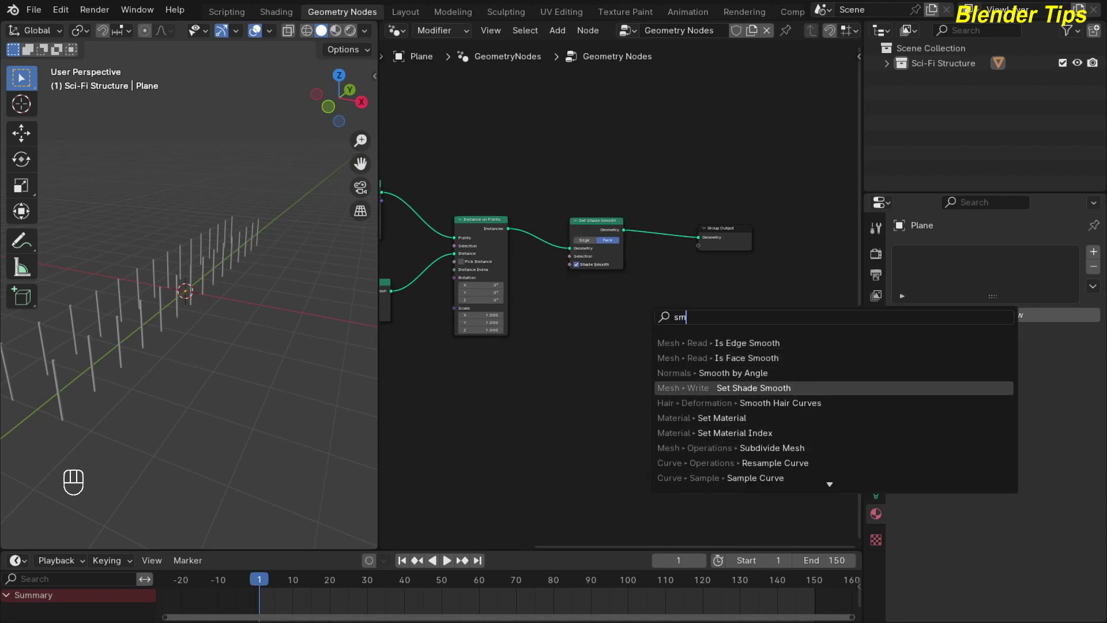
left_click(722, 418)
left_click(641, 222)
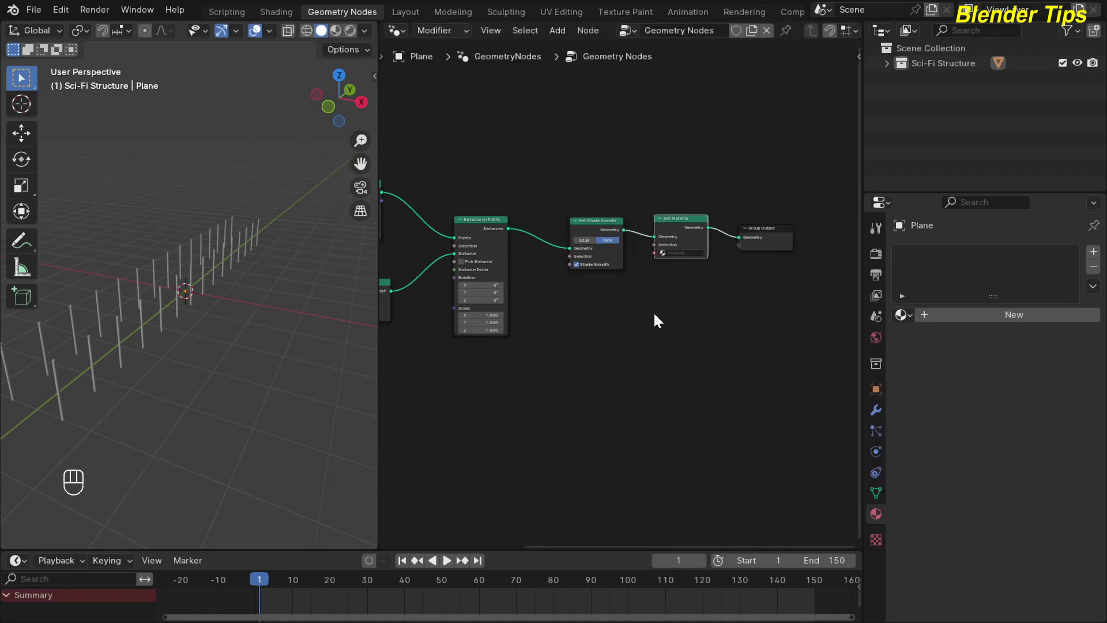
key("Home")
scroll(578, 339, "down", 5)
middle_click_drag(580, 354, 615, 340)
scroll(562, 322, "up", 3)
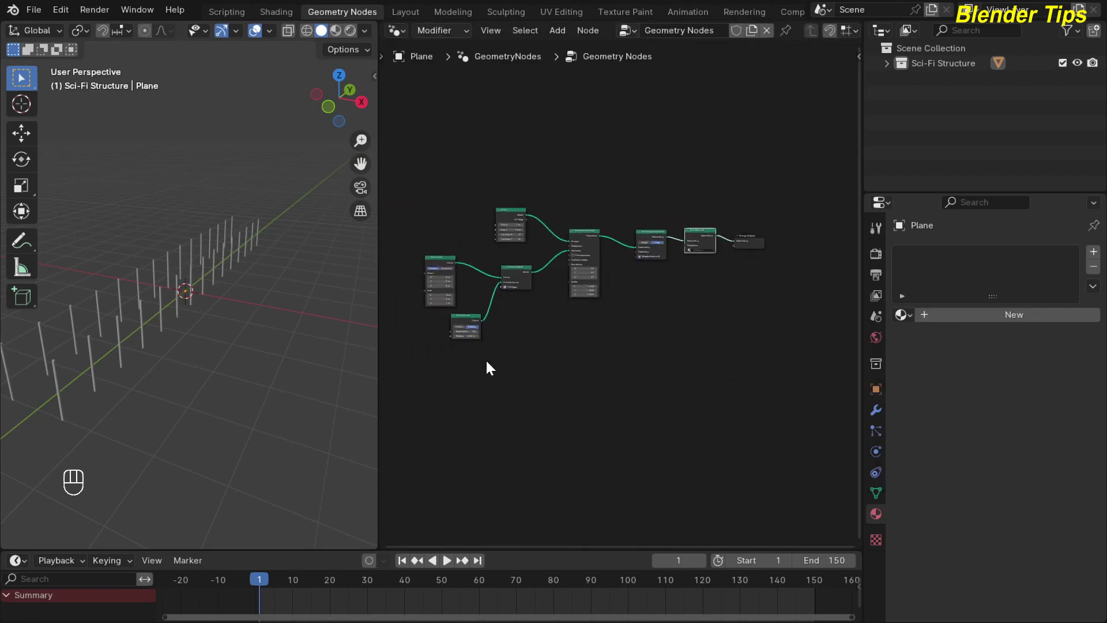
middle_click_drag(158, 325, 203, 234)
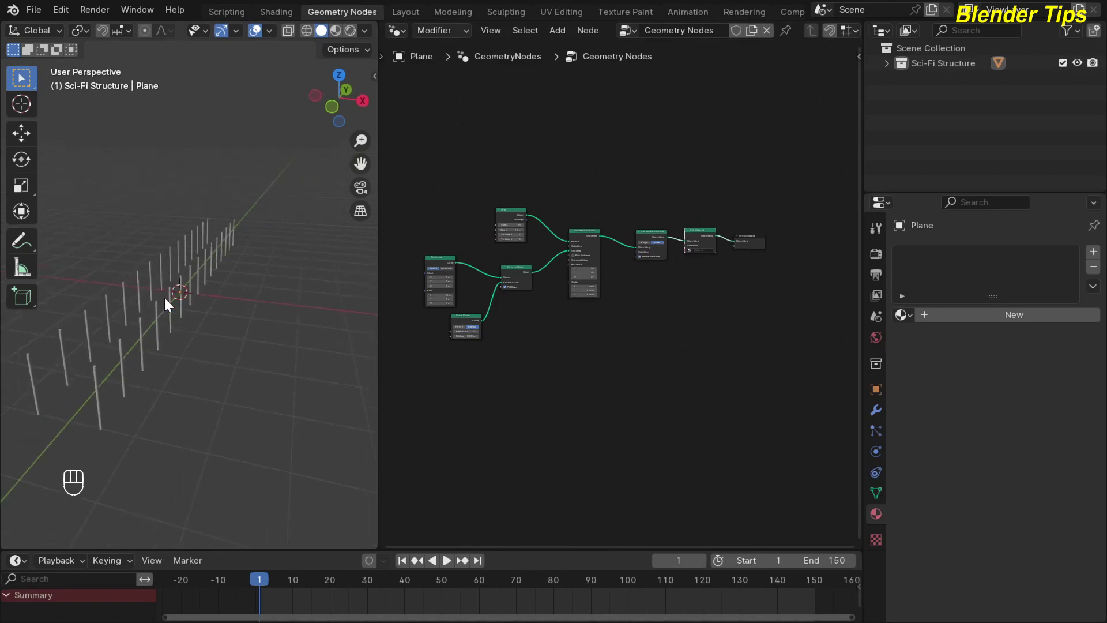
scroll(607, 330, "down", 1)
middle_click_drag(607, 330, 614, 350)
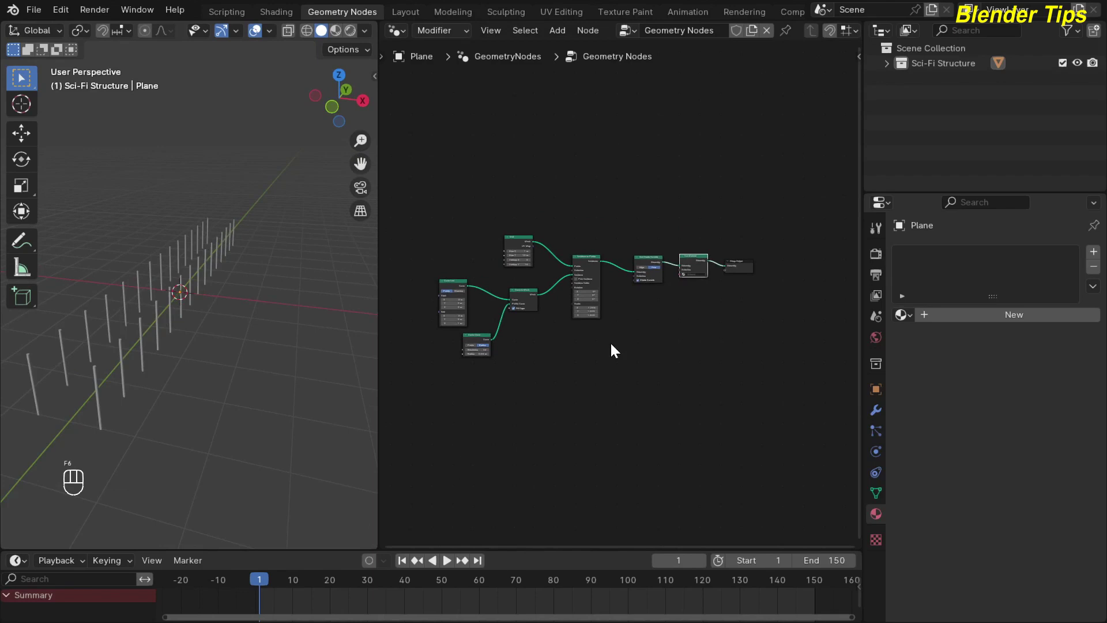
Step: Create a new material on the rods object and name it "Rods"
left_click(190, 281)
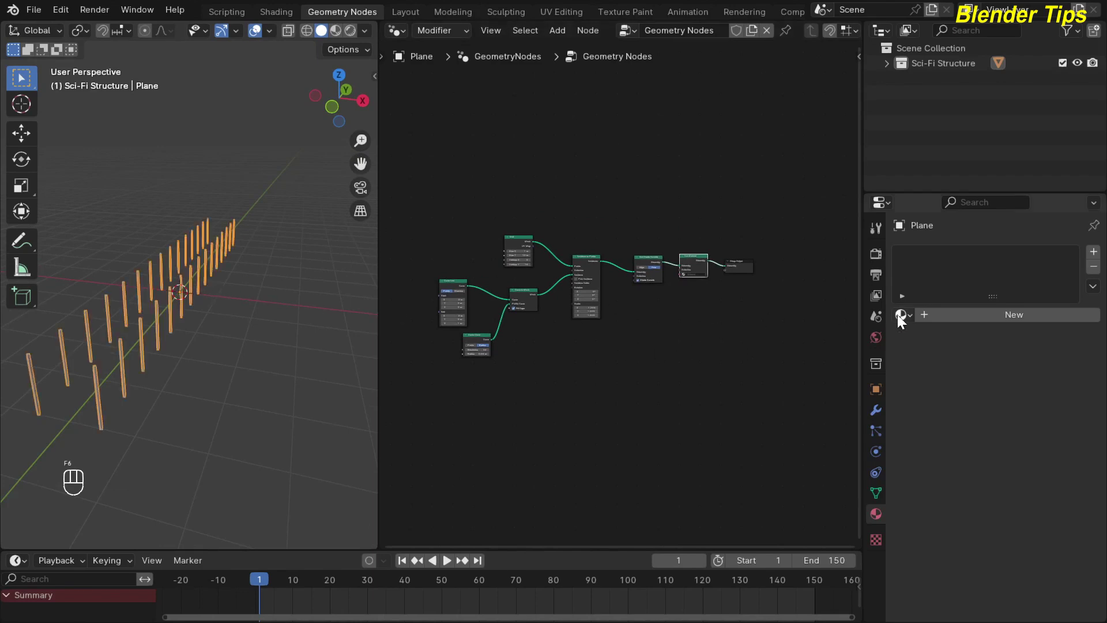
left_click(947, 314)
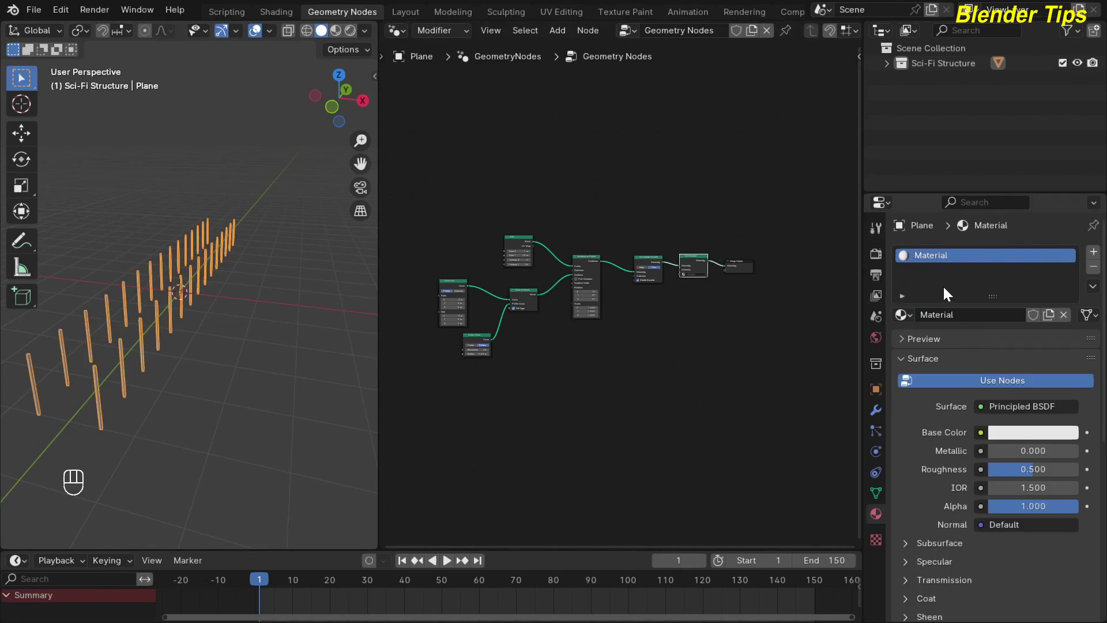
double_click(948, 255)
type("Rods")
key("Return")
Step: Show the 3D viewport in wireframe shading from the right orthographic view
scroll(571, 228, "down", 2)
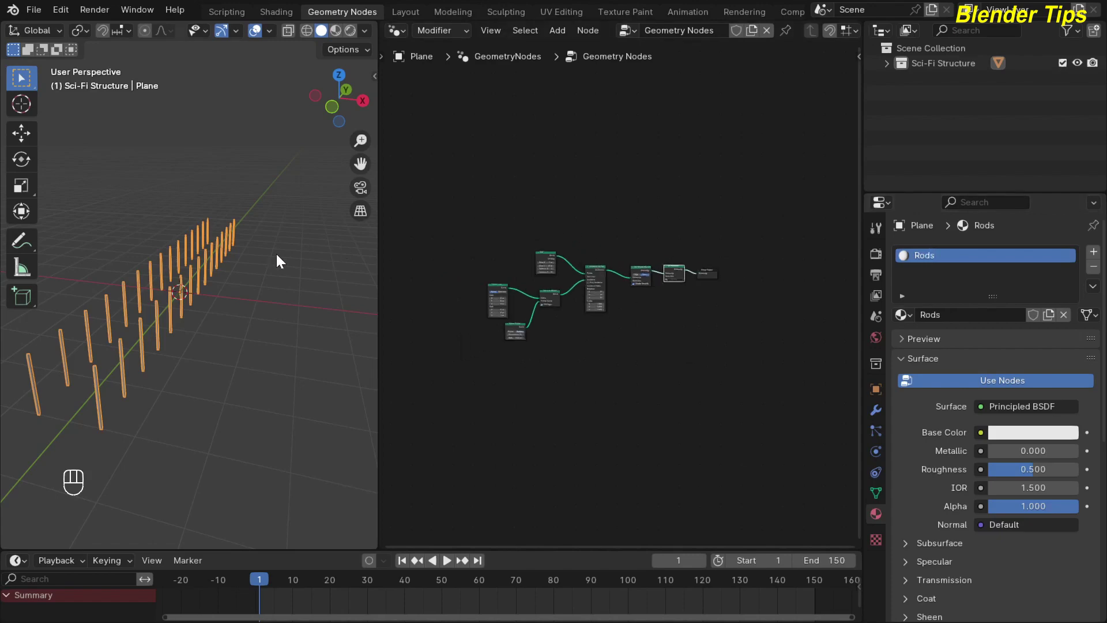
middle_click_drag(277, 258, 77, 296)
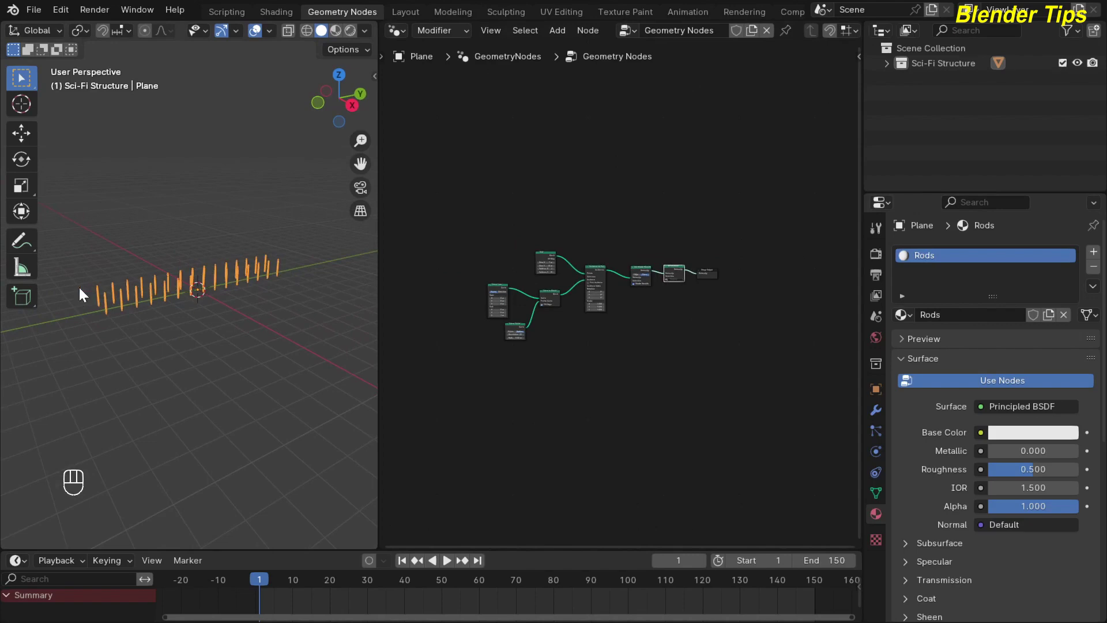
middle_click_drag(210, 286, 288, 124)
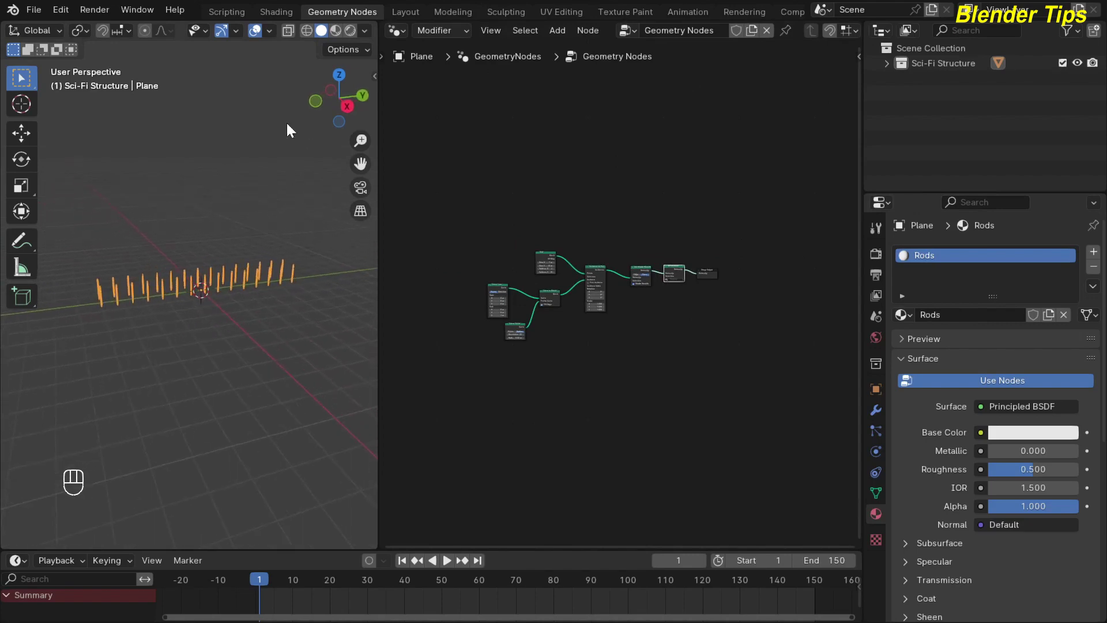
left_click(307, 30)
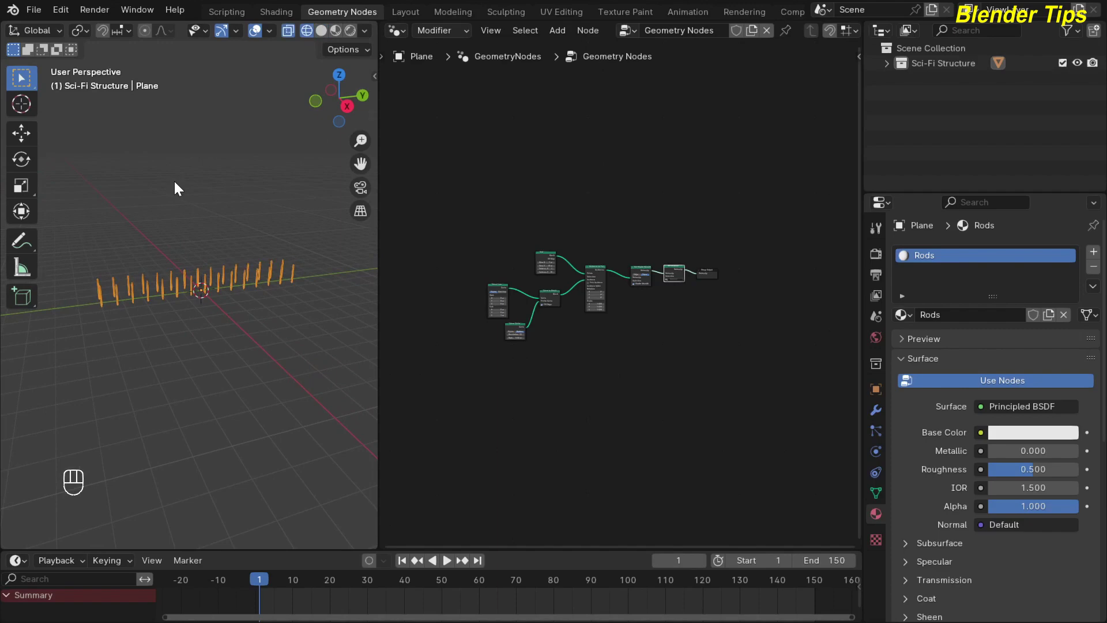
key("KP_1")
key("KP_3")
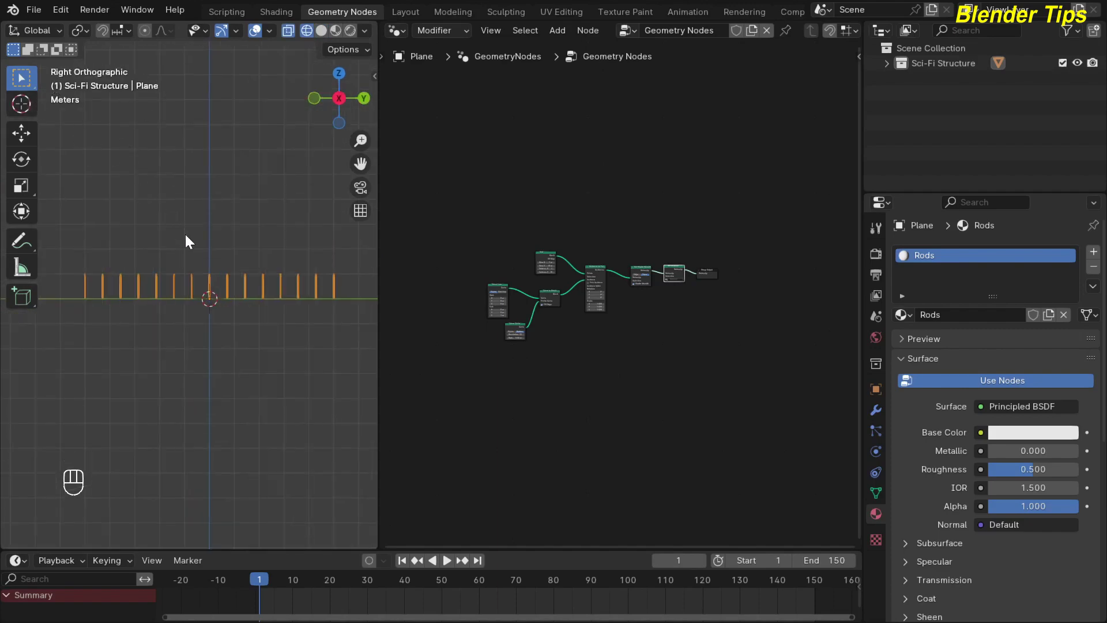
Step: Add a cube and raise it along Z by about 1 m so its base sits at the foot of the rods
key("shift+a")
mouse_move(148, 201)
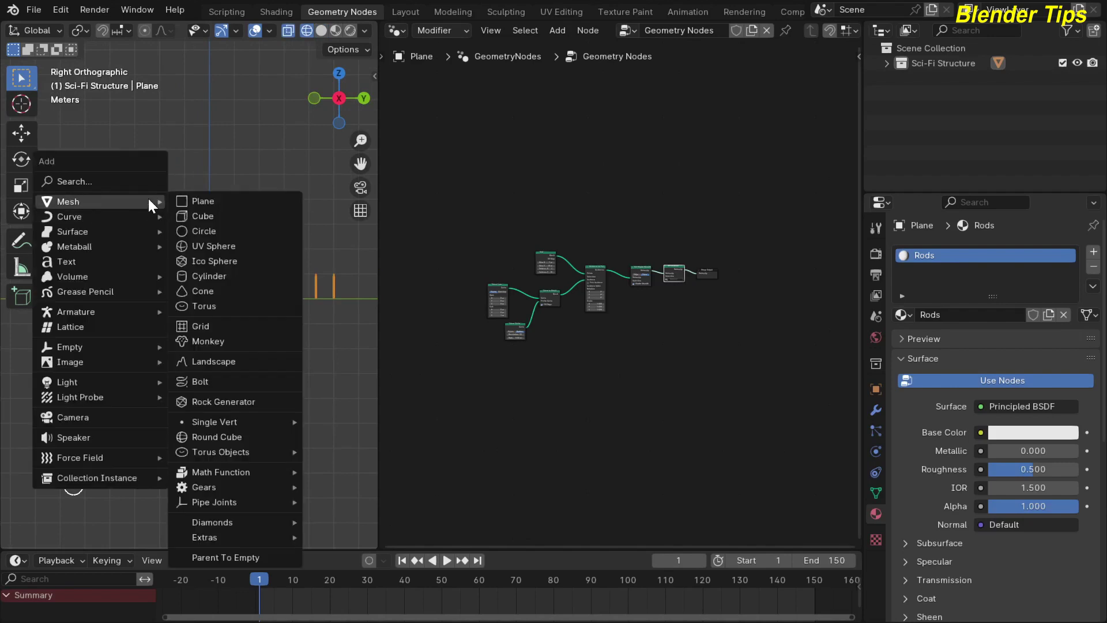
left_click(203, 216)
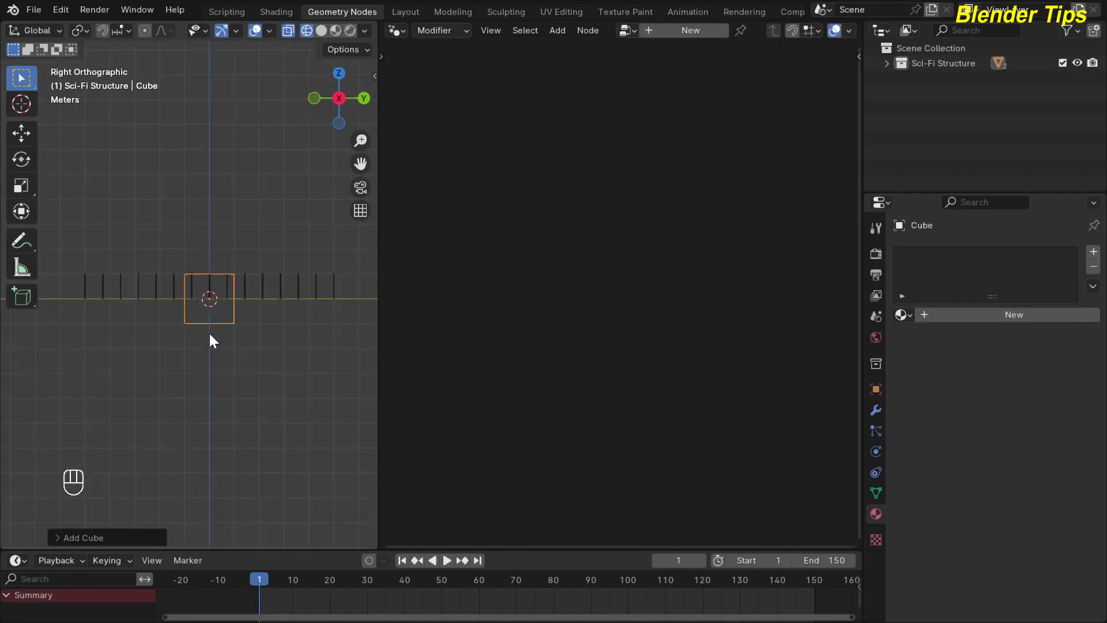
key("g")
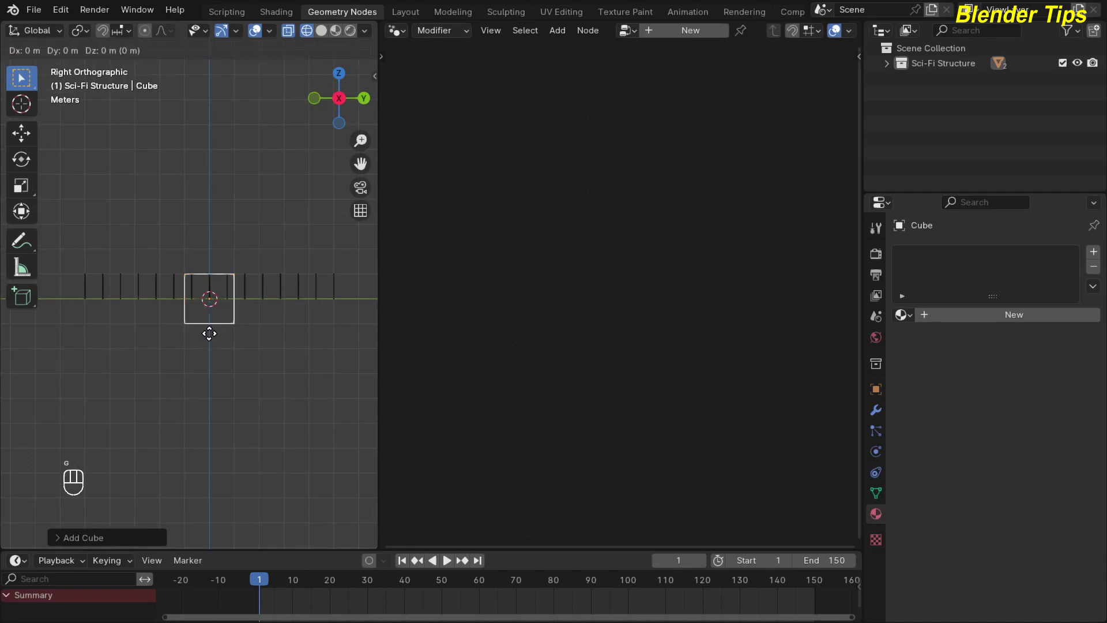
key("z")
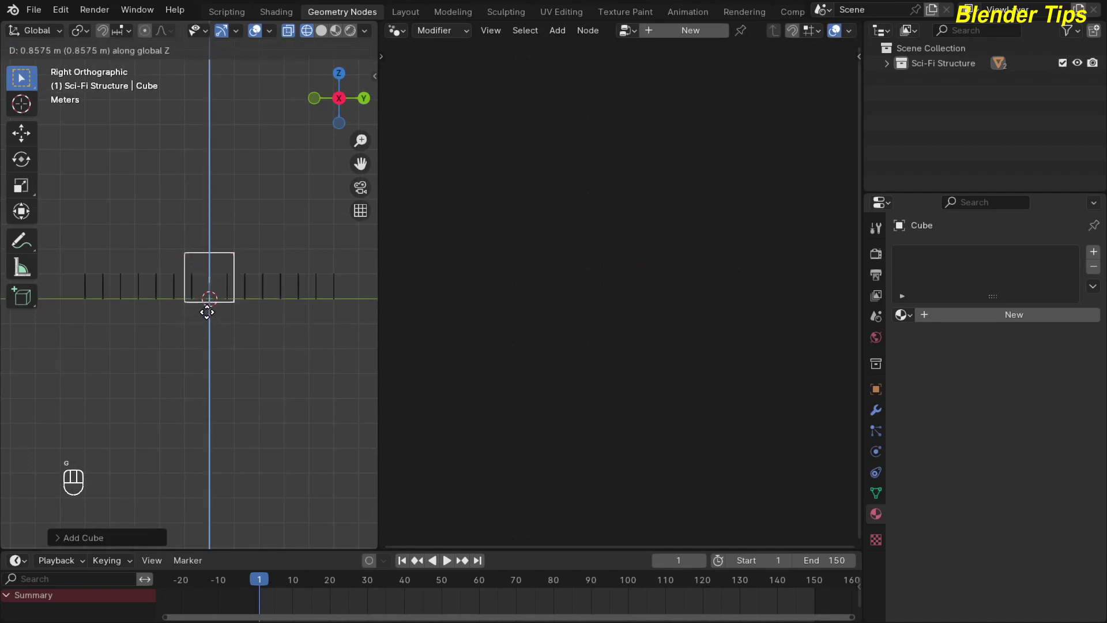
left_click(207, 308)
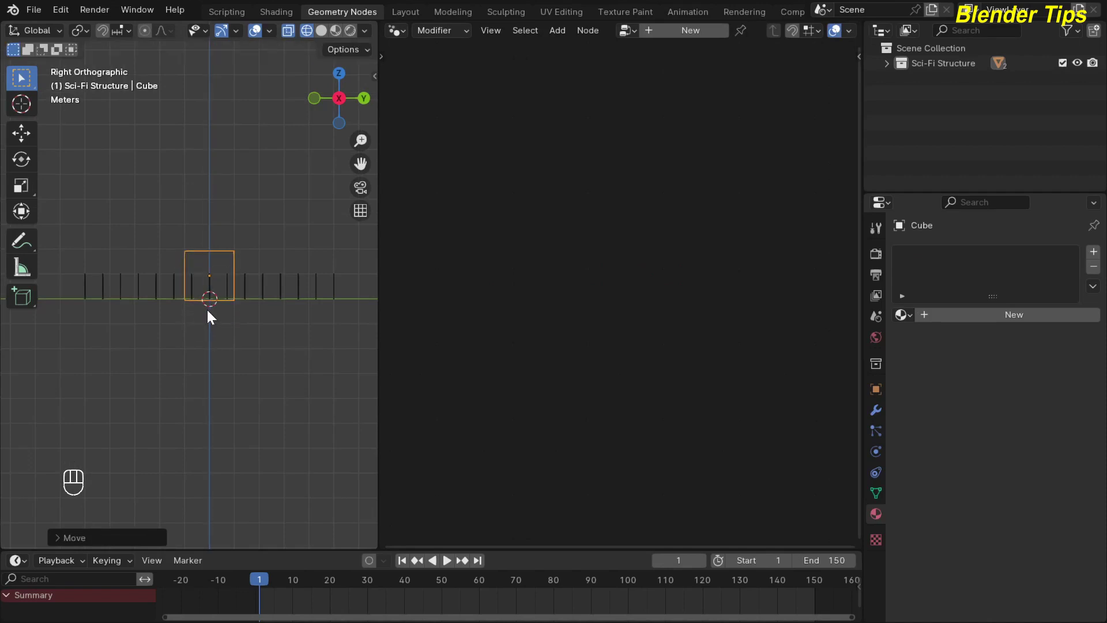
scroll(203, 305, "up", 6)
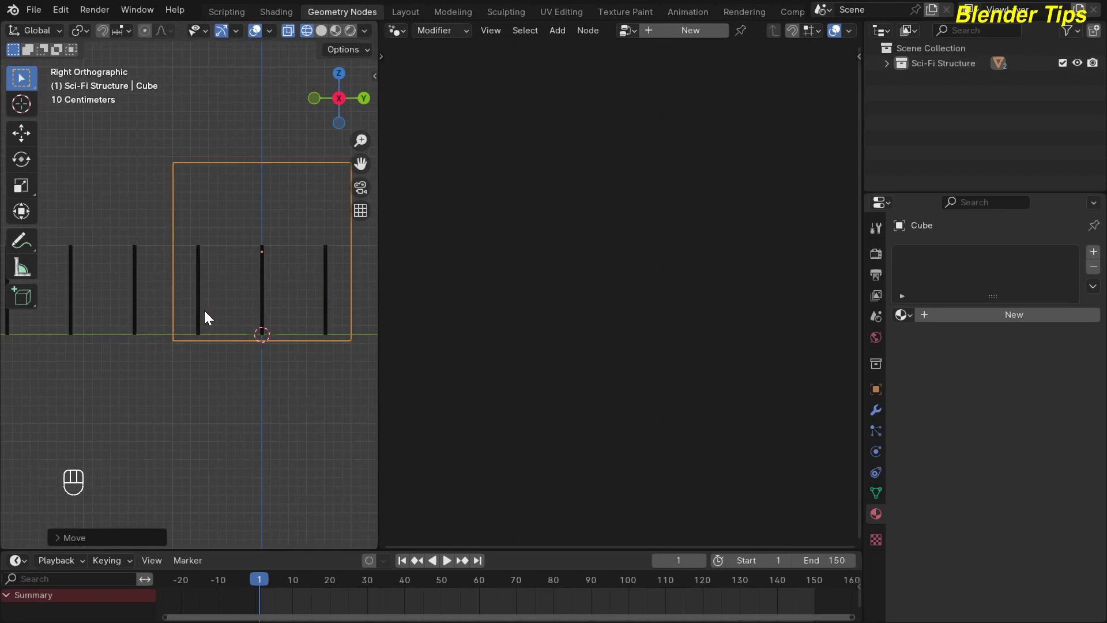
key("g")
key("z")
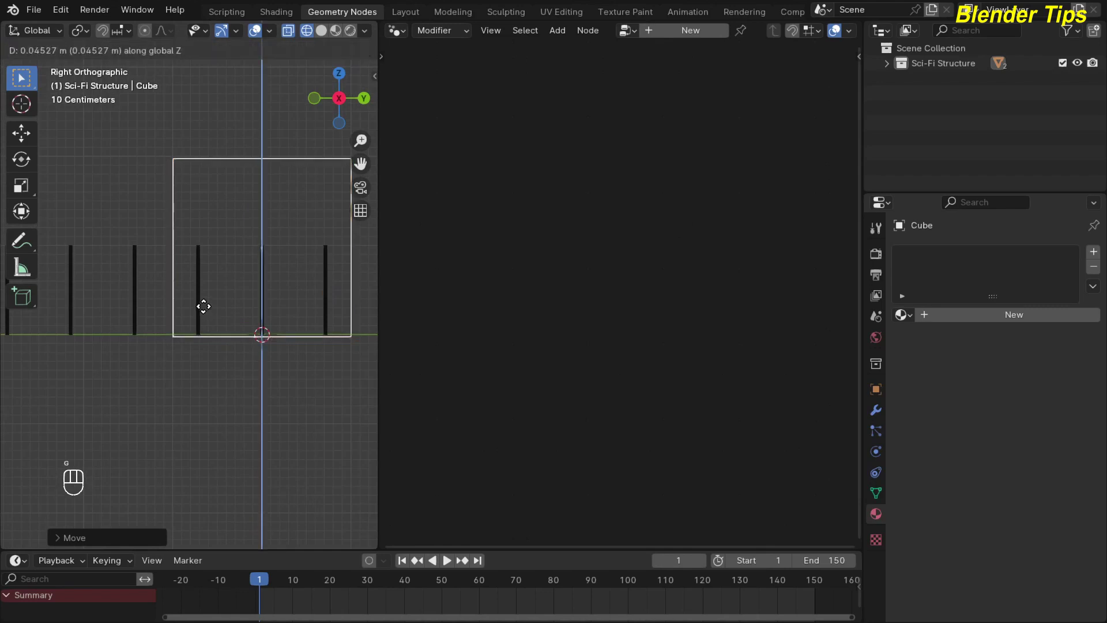
left_click(204, 306)
Step: Scale the cube along Y until it extends past both ends of the row of rods
scroll(203, 306, "down", 8)
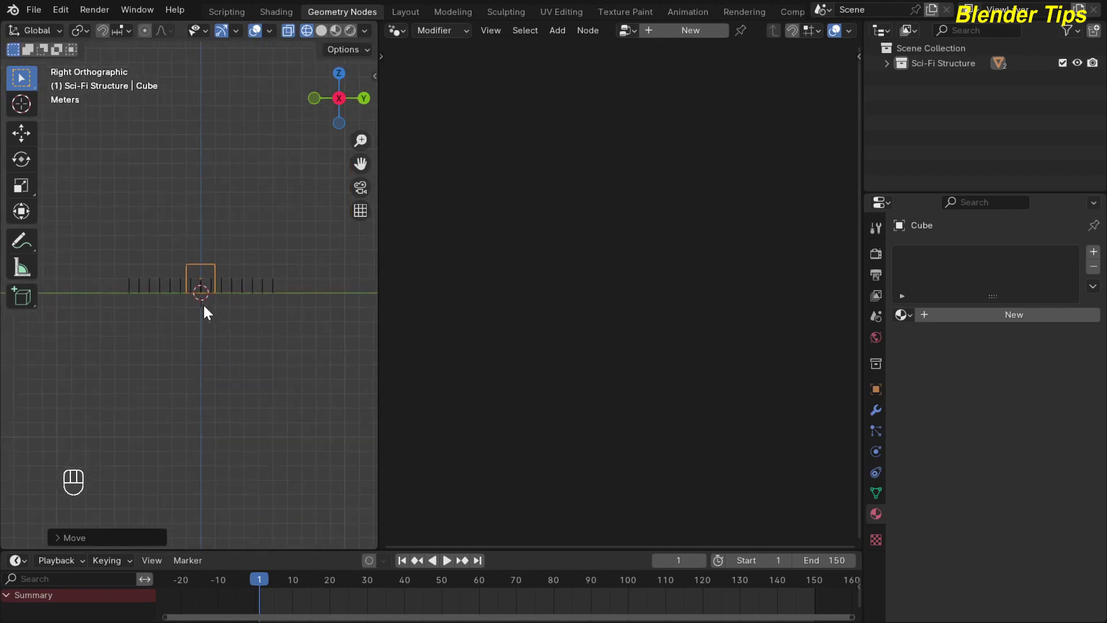
key("s")
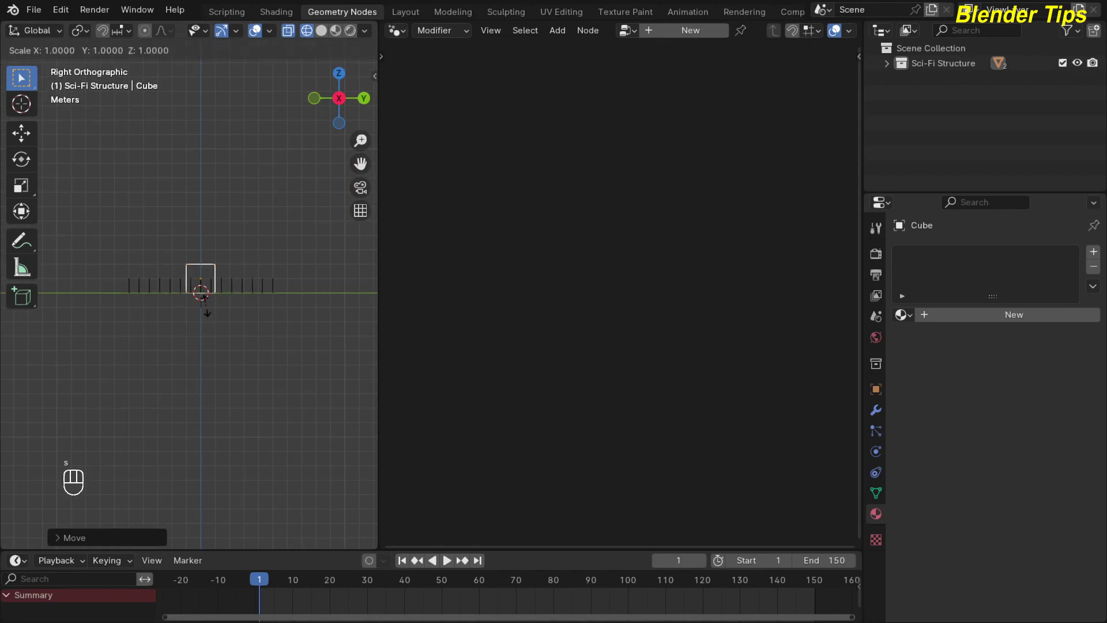
key("y")
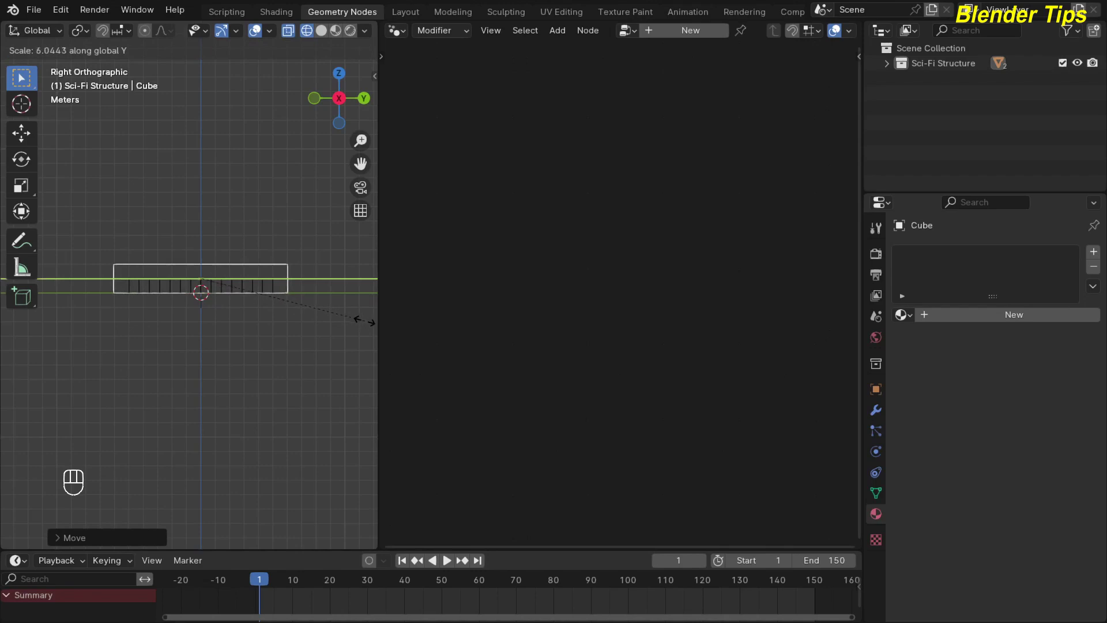
left_click(11, 328)
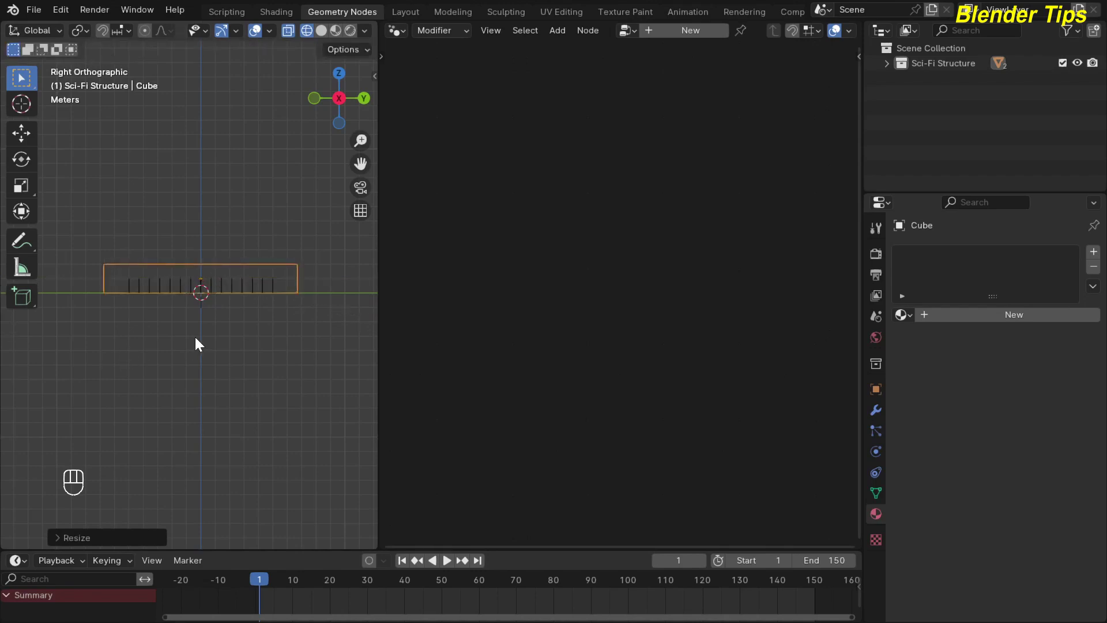
Step: Shift the cube about 0.6 m along negative Y
key("g")
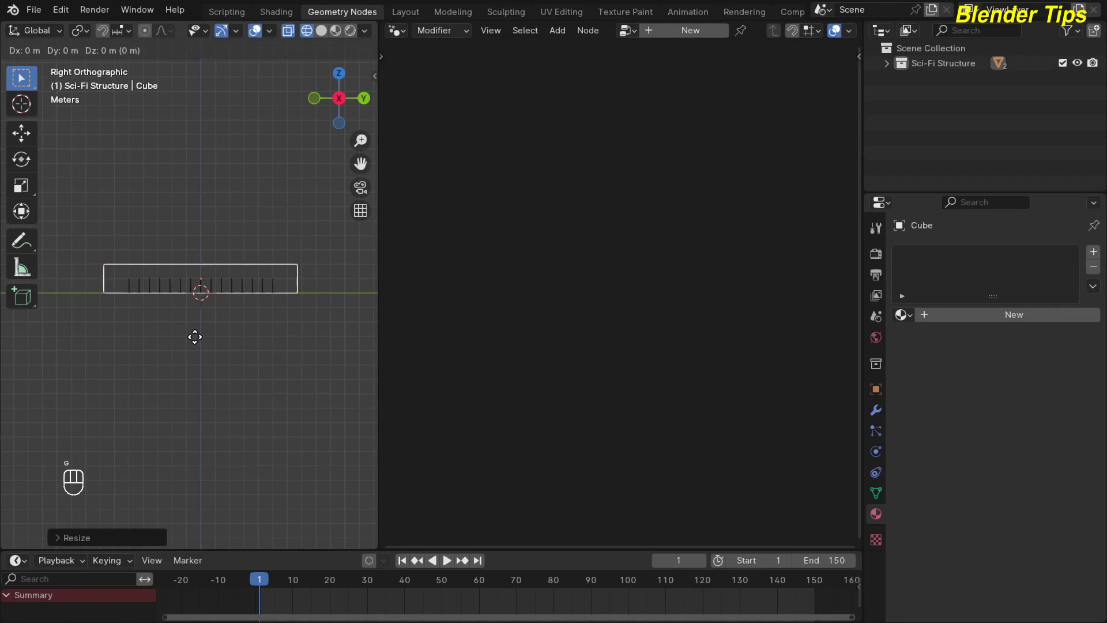
key("y")
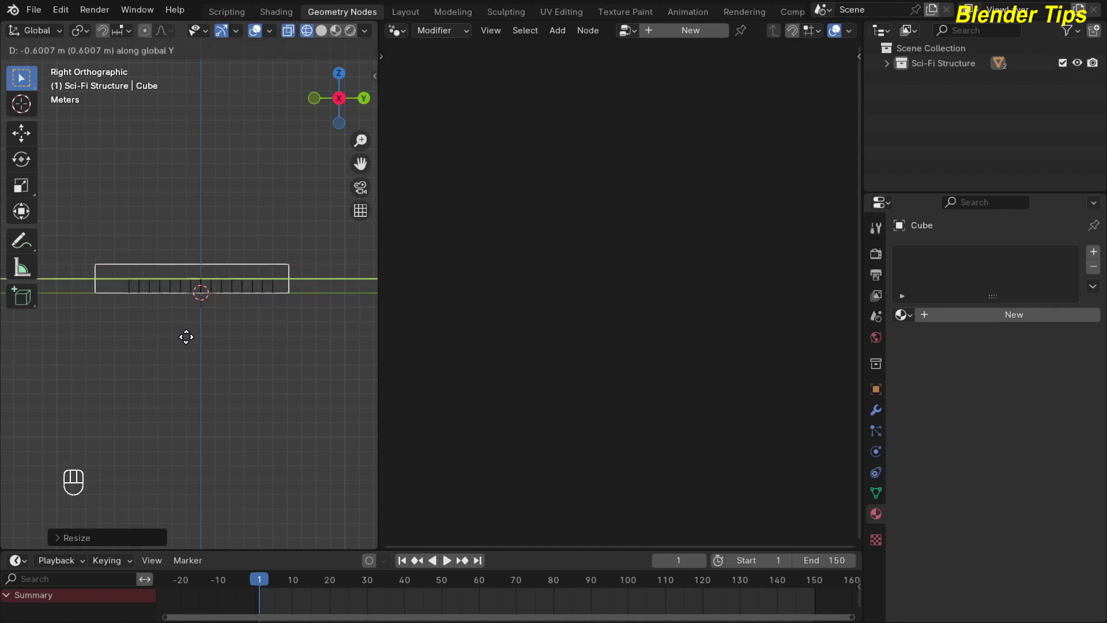
left_click(187, 337)
Step: Add a camera to the scene from the right orthographic view
middle_click_drag(119, 246, 112, 285)
key("KP_3")
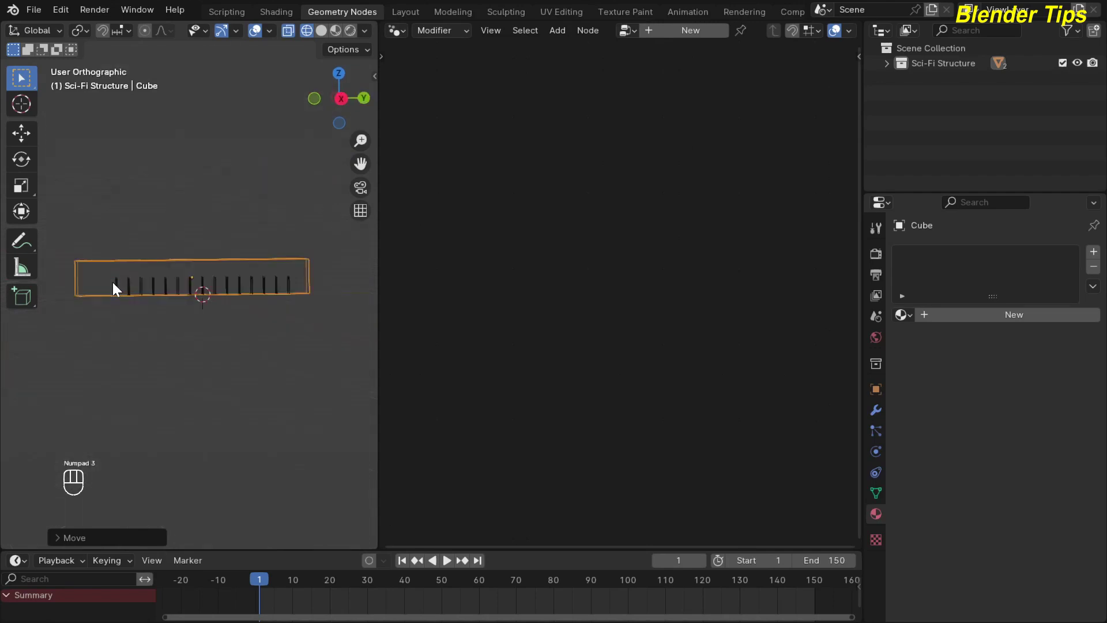
key("shift+a")
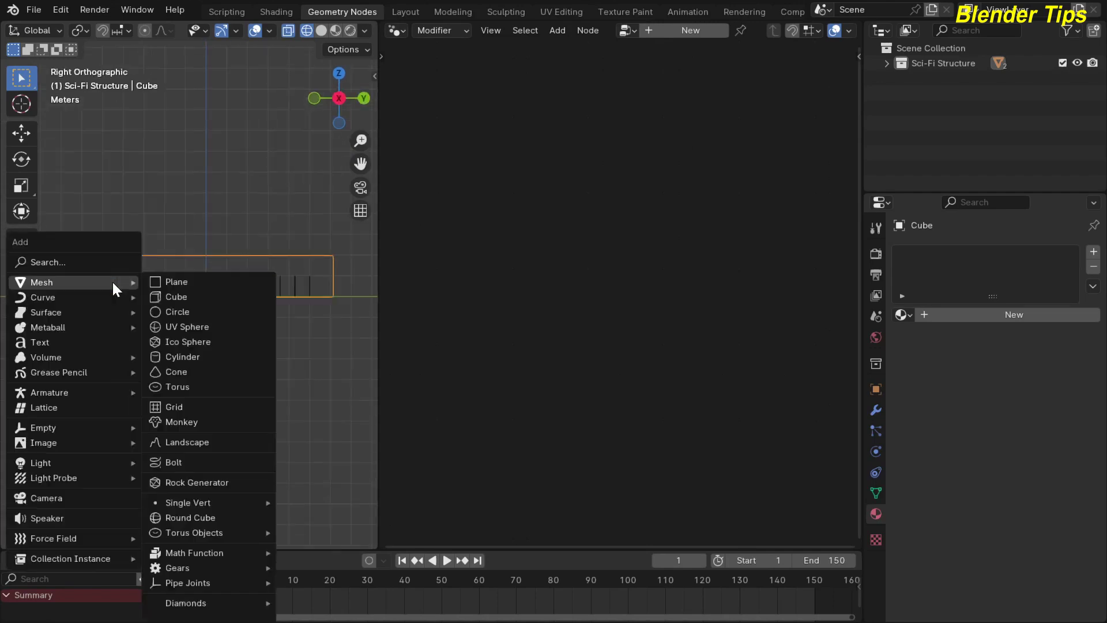
left_click(46, 498)
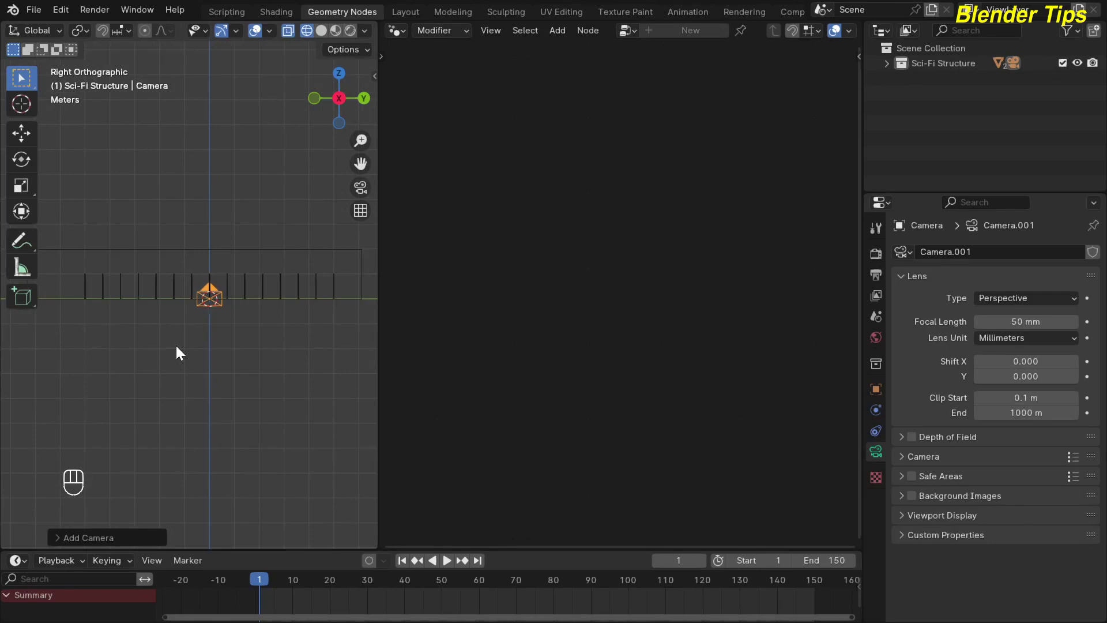
Step: Align the camera to a perspective view looking down the corridor between the two rows of rods
scroll(175, 344, "down", 1)
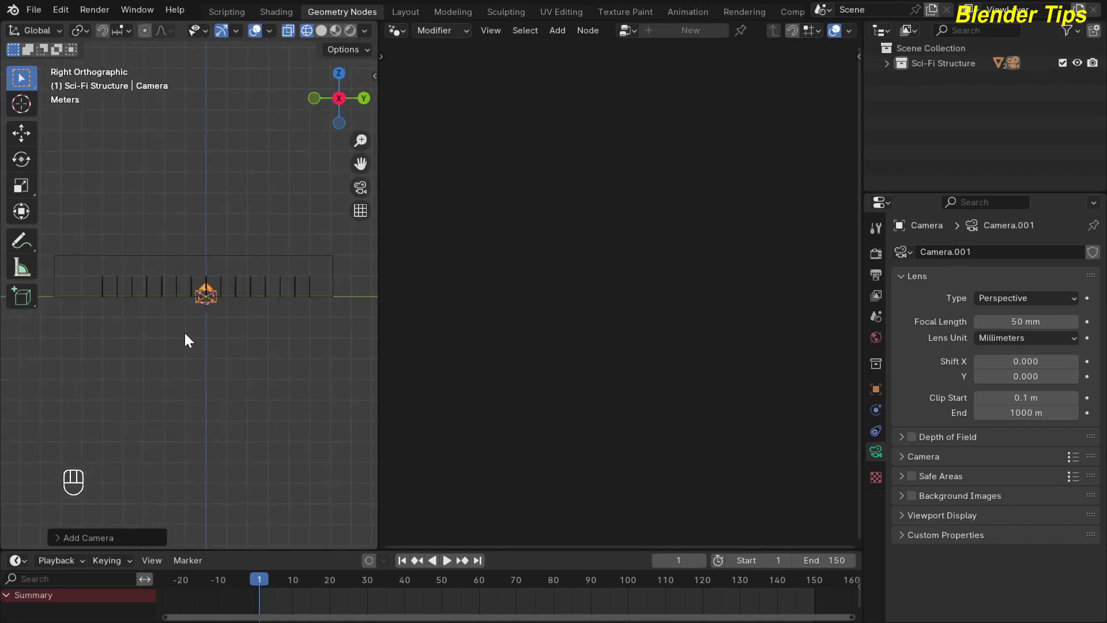
key("KP_1")
key("KP_3")
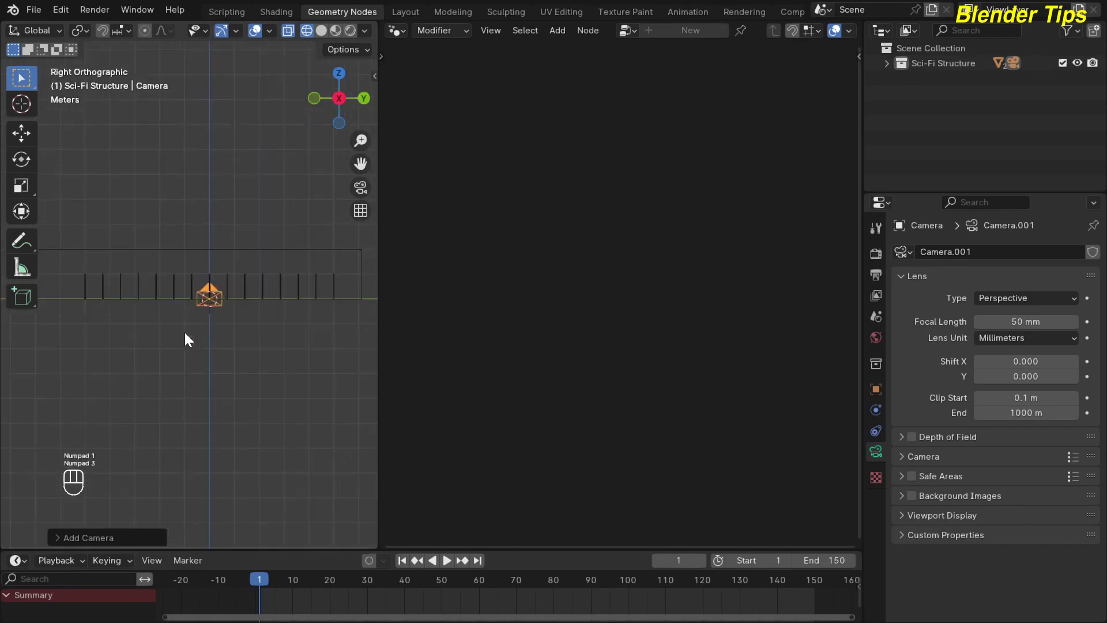
key("KP_5")
middle_click_drag(175, 326, 167, 285)
scroll(182, 296, "up", 5)
scroll(182, 297, "down", 5)
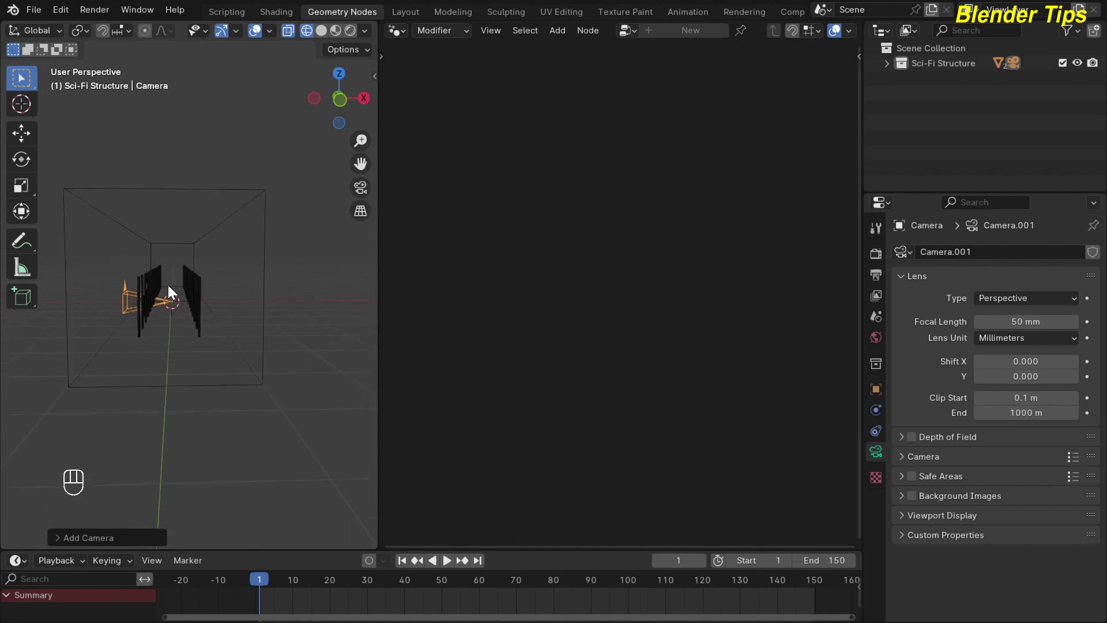
scroll(167, 285, "up", 3)
middle_click_drag(168, 285, 164, 281)
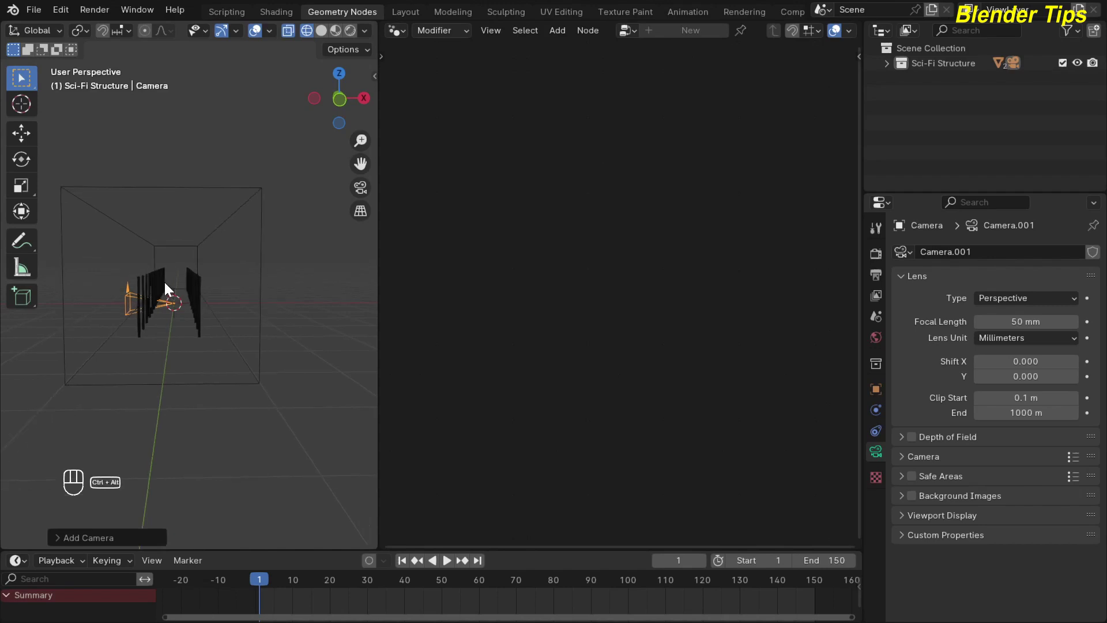
key("ctrl+alt+KP_0")
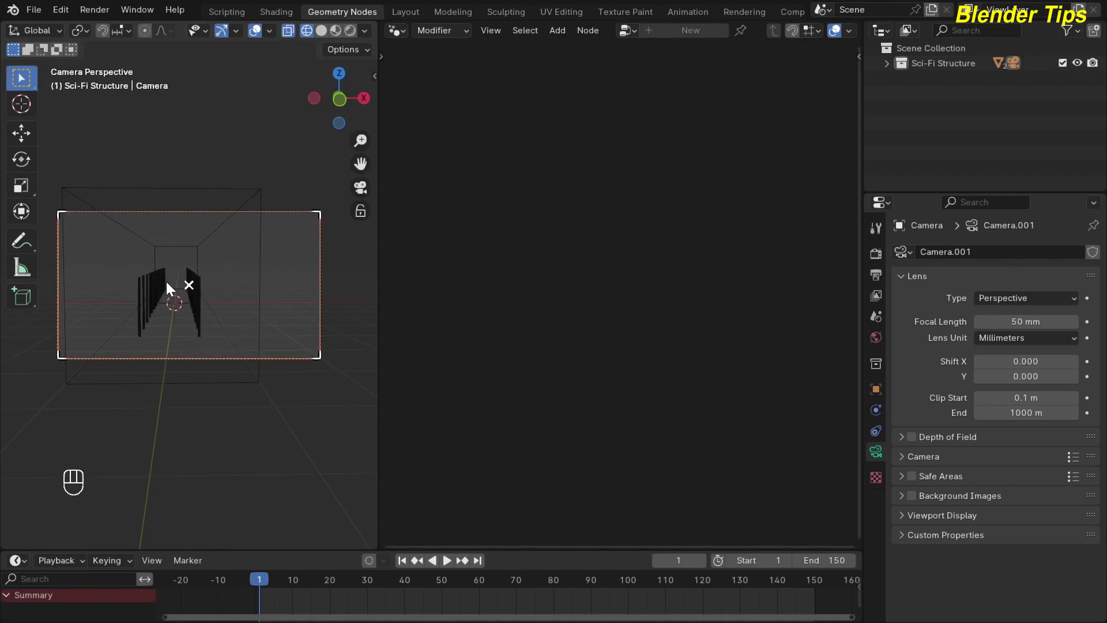
key("v")
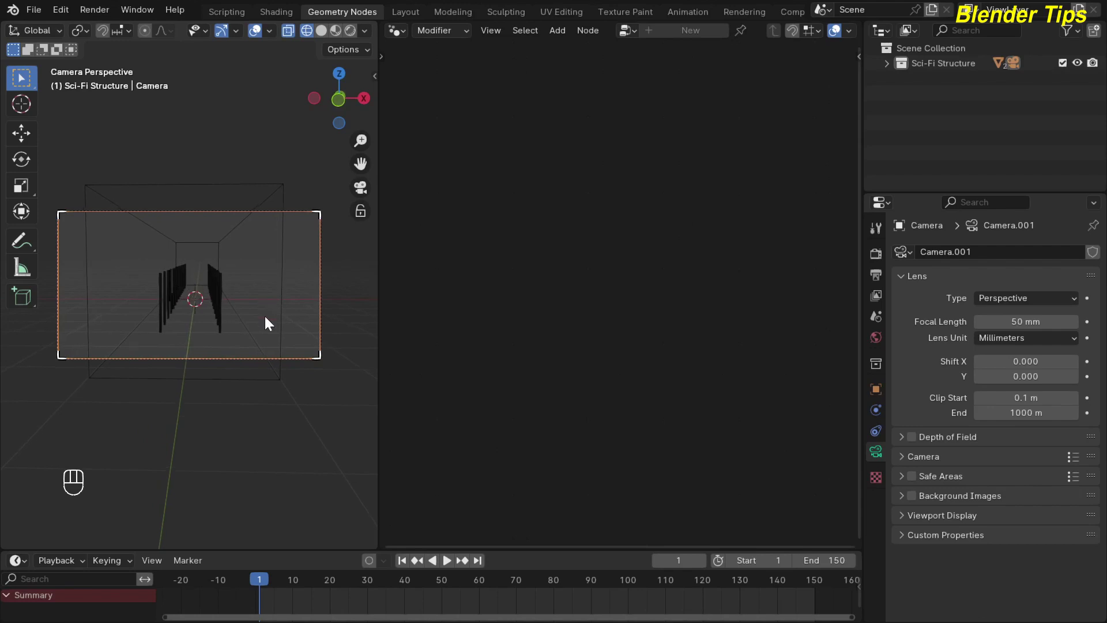
Step: Move the camera forward along Y in the right orthographic view until it reaches the near end of the cube
key("KP_3")
scroll(230, 306, "down", 4)
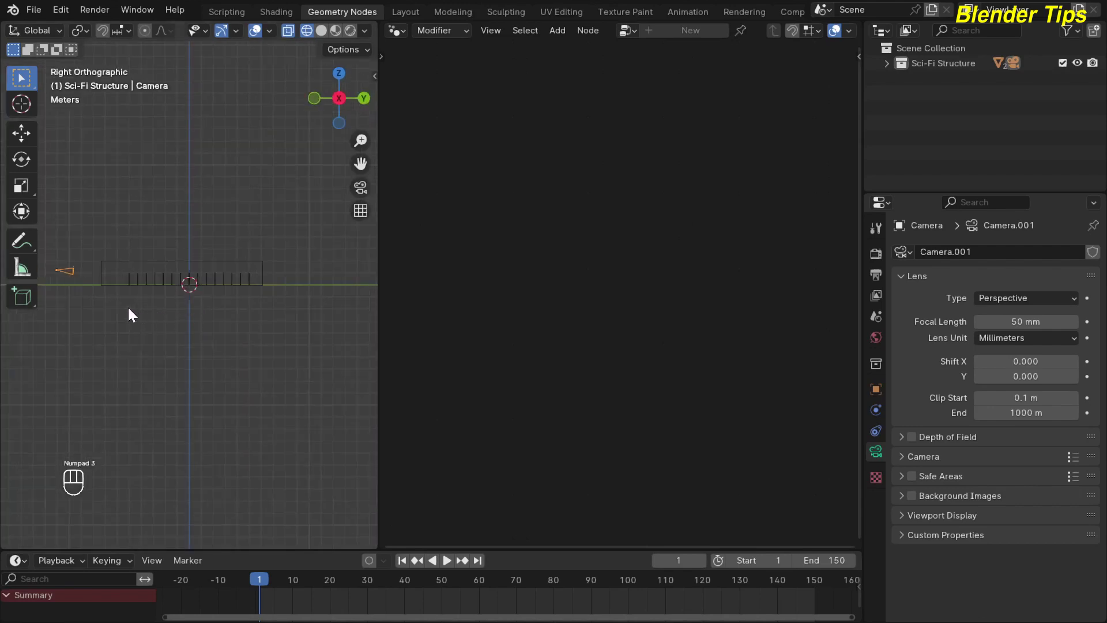
key("g")
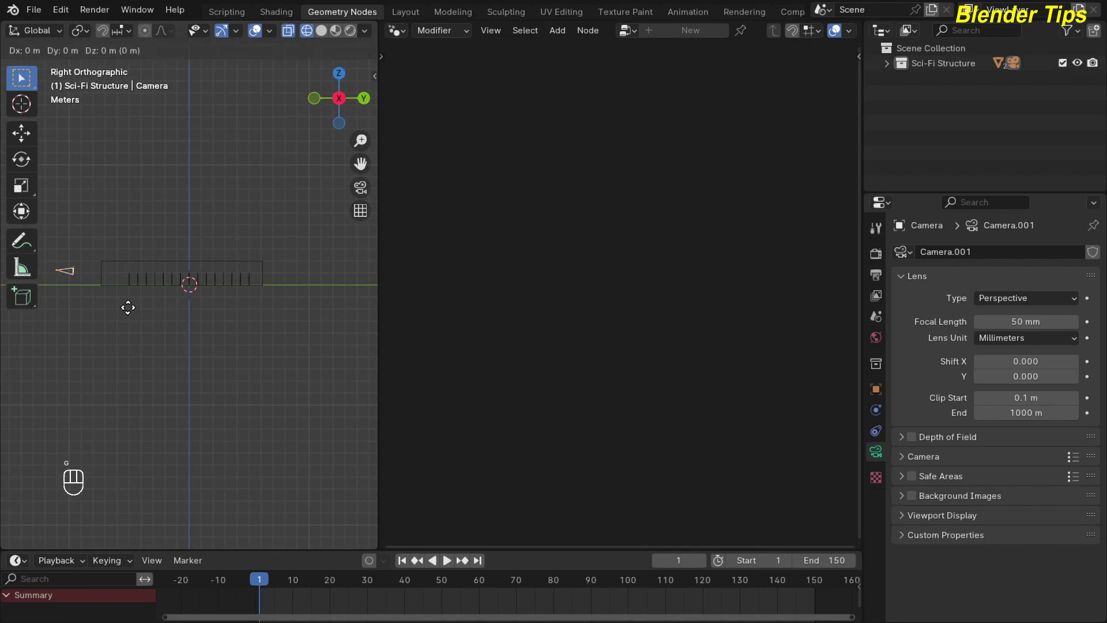
key("y")
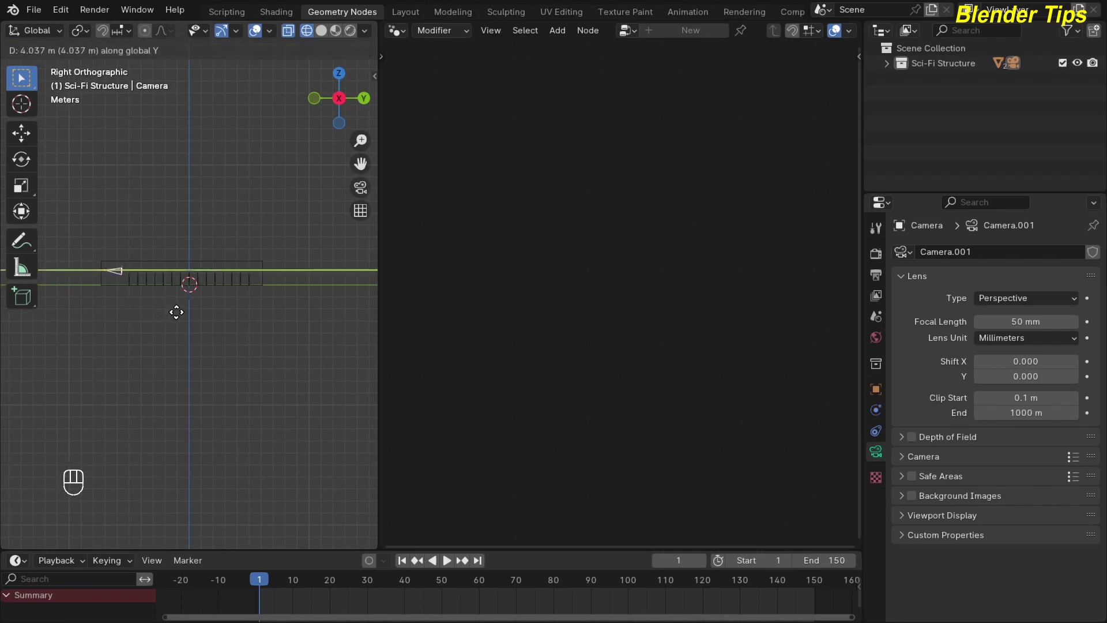
left_click(157, 310)
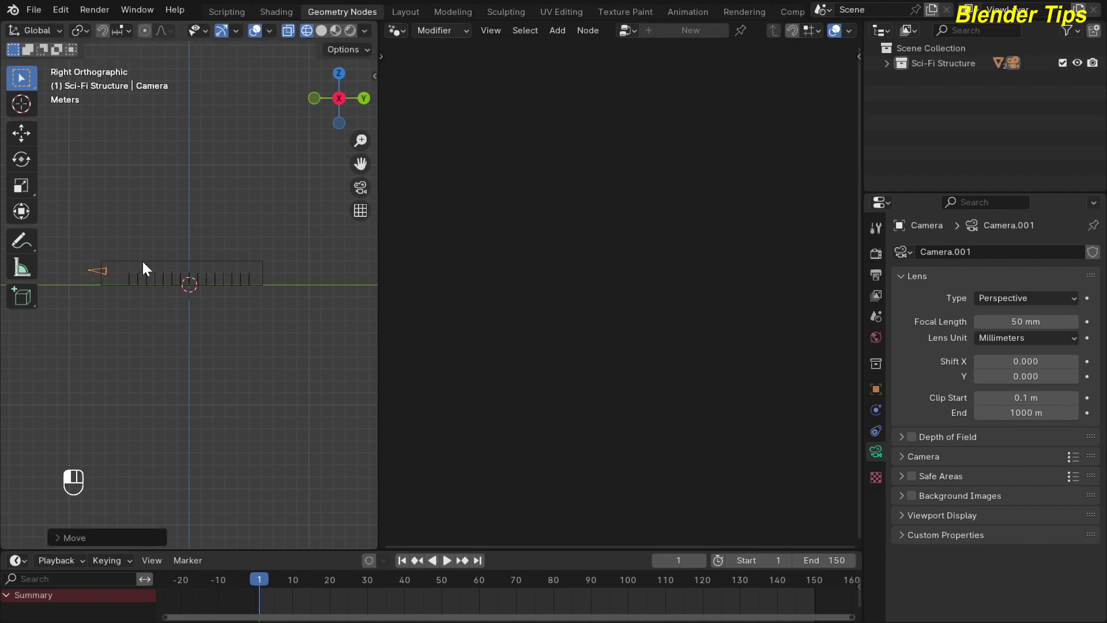
Step: Scale the cube along Y and shift it toward negative Y so it encloses the camera as well as the rods
left_click(134, 282)
key("s")
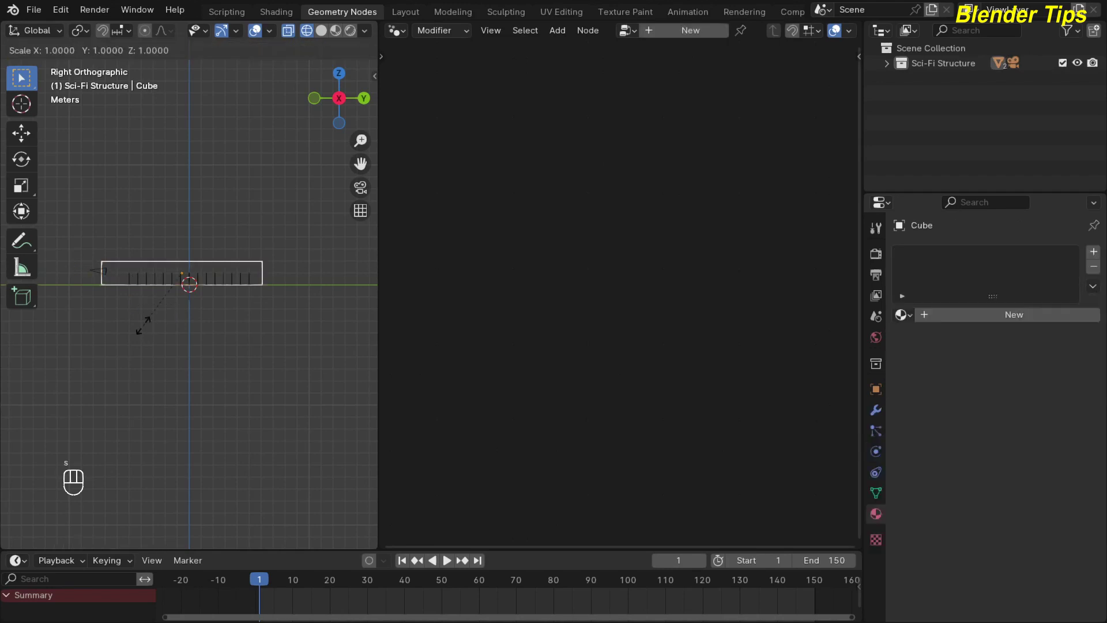
key("y")
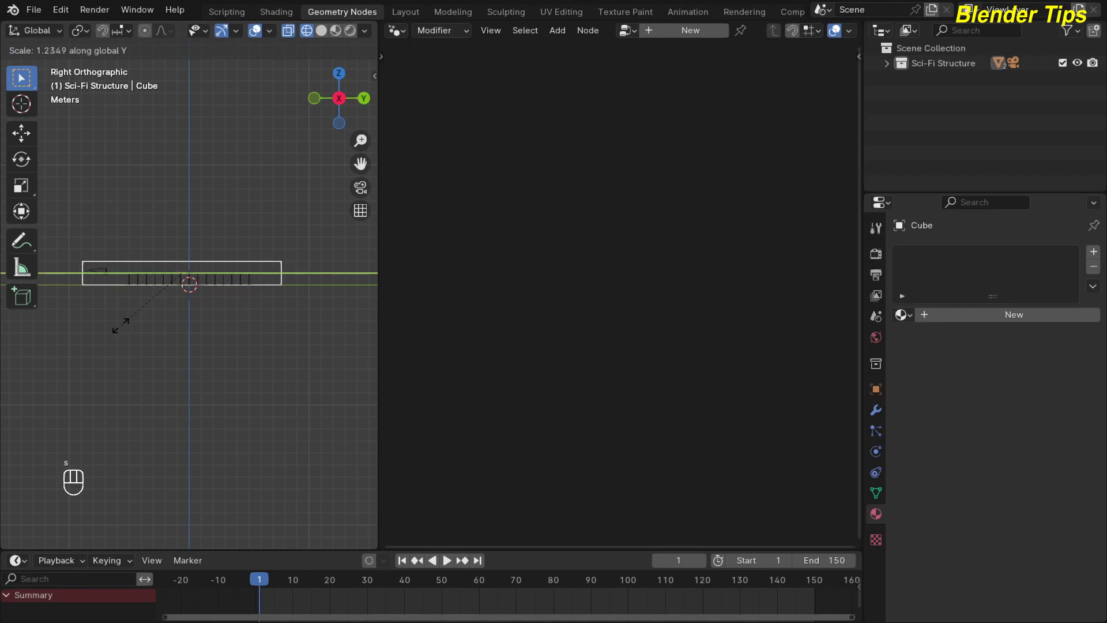
left_click(117, 326)
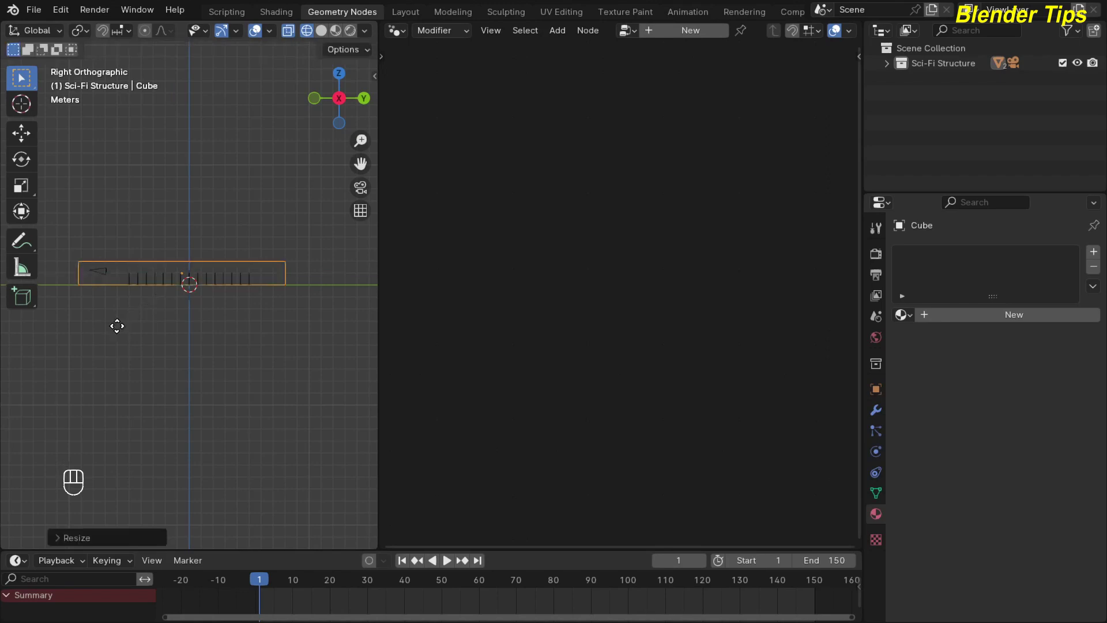
key("g")
key("y")
left_click(102, 326)
Step: Examine the corridor and its rods through the camera in solid shading
key("KP_0")
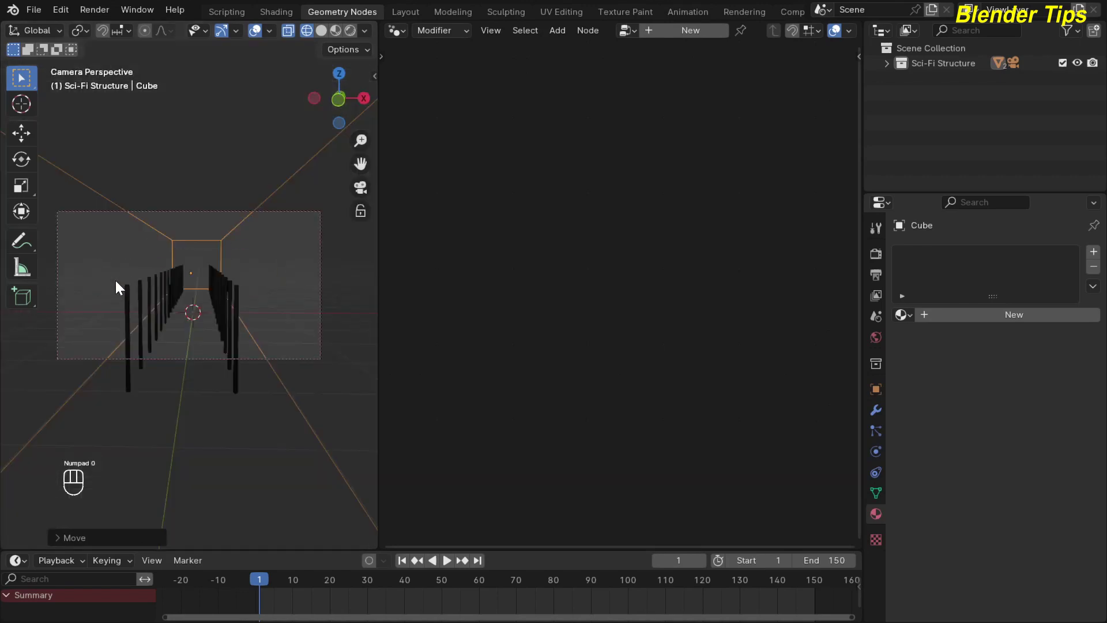
left_click(321, 30)
scroll(170, 133, "up", 3)
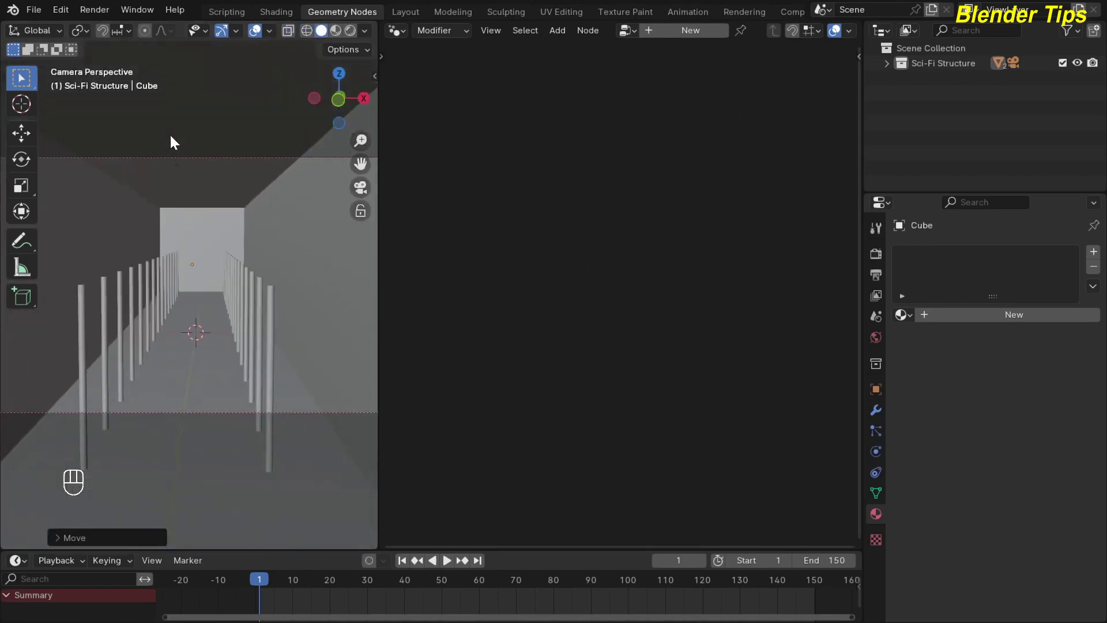
scroll(171, 137, "down", 4)
scroll(171, 138, "up", 5)
scroll(171, 137, "down", 2)
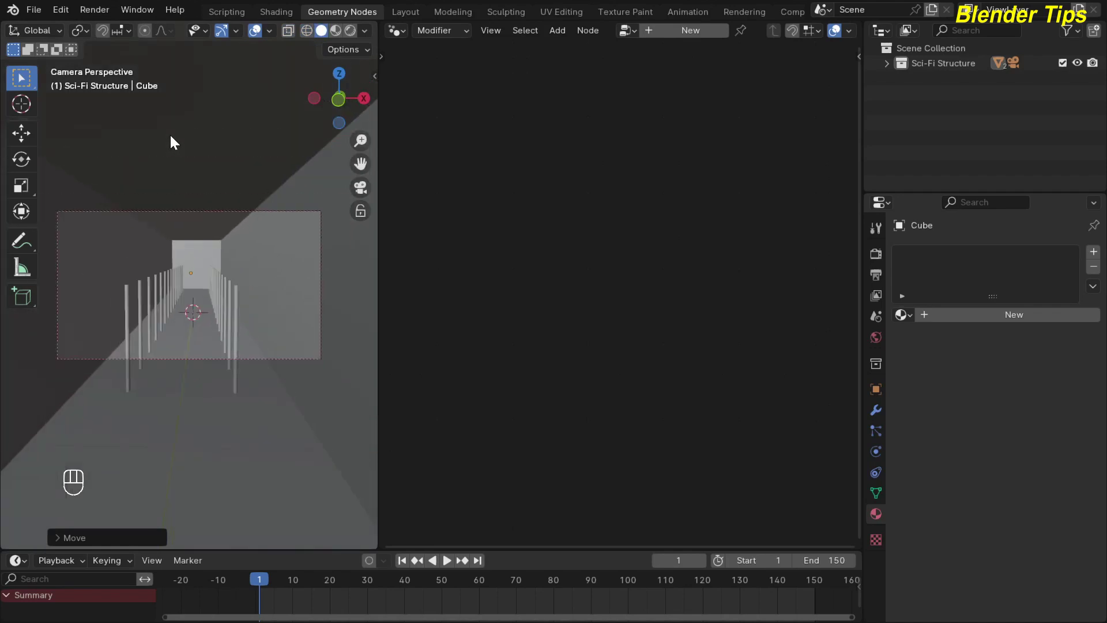
scroll(170, 139, "down", 4)
scroll(171, 139, "up", 5)
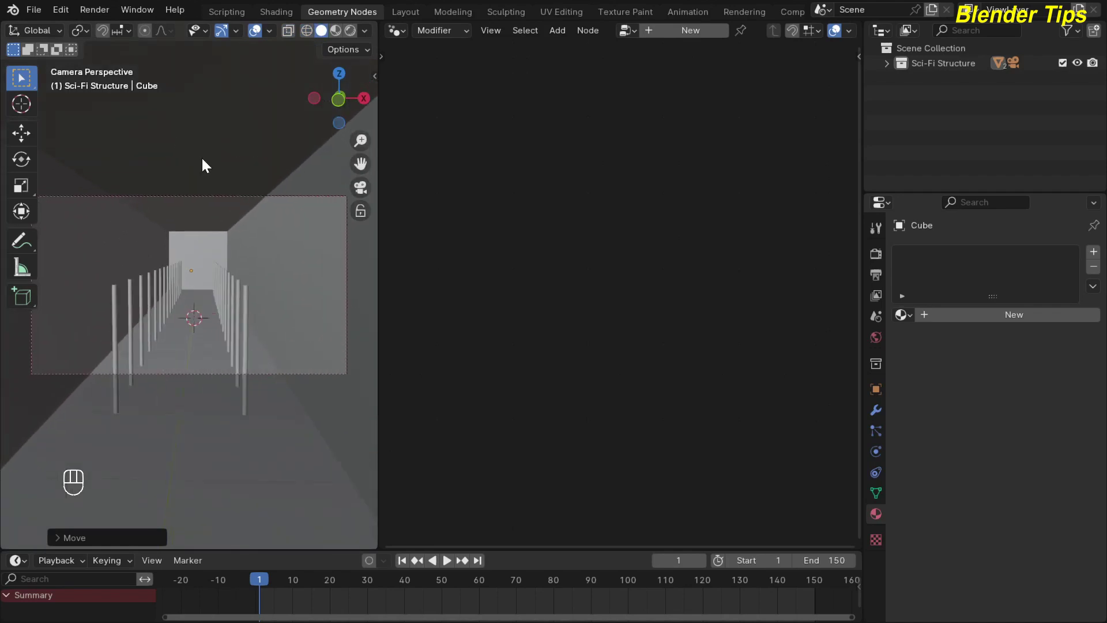
scroll(213, 161, "down", 2)
Step: Return the 3D viewport to wireframe shading in the right orthographic view with the whole cube in sight
middle_click_drag(225, 163, 300, 78)
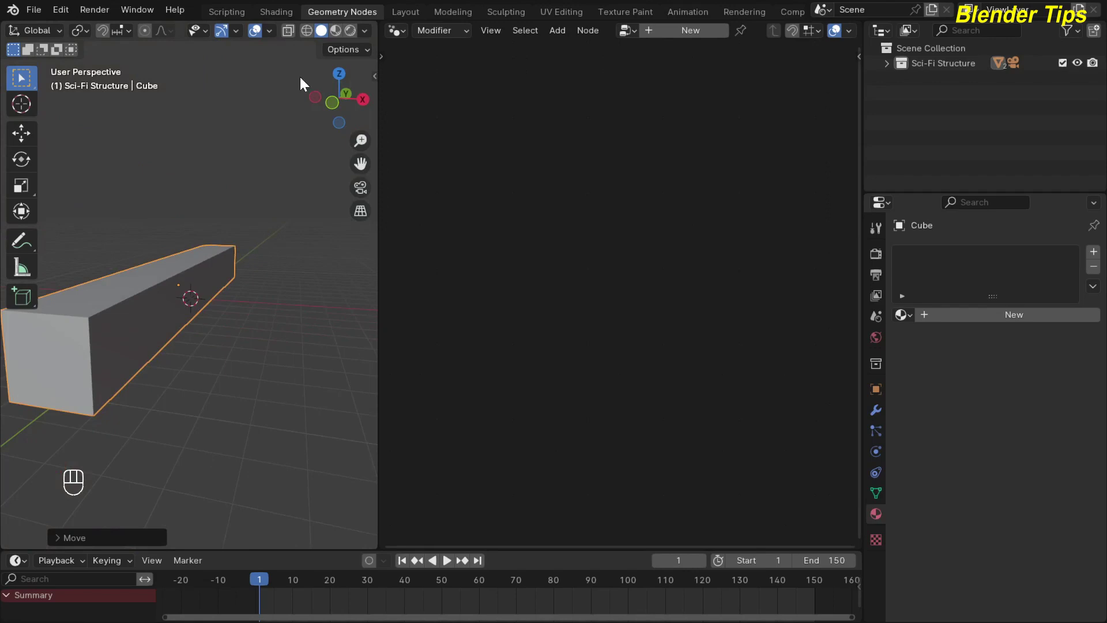
left_click(303, 32)
scroll(257, 147, "down", 4)
middle_click_drag(216, 153, 131, 174)
middle_click_drag(102, 261, 89, 273)
scroll(89, 272, "up", 3)
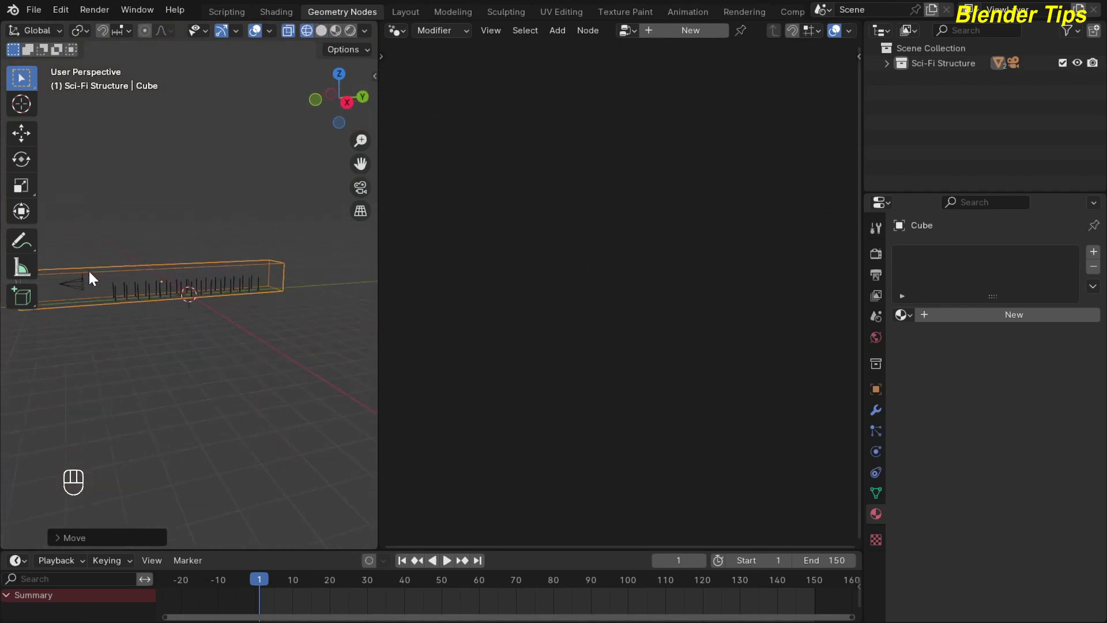
key("KP_3")
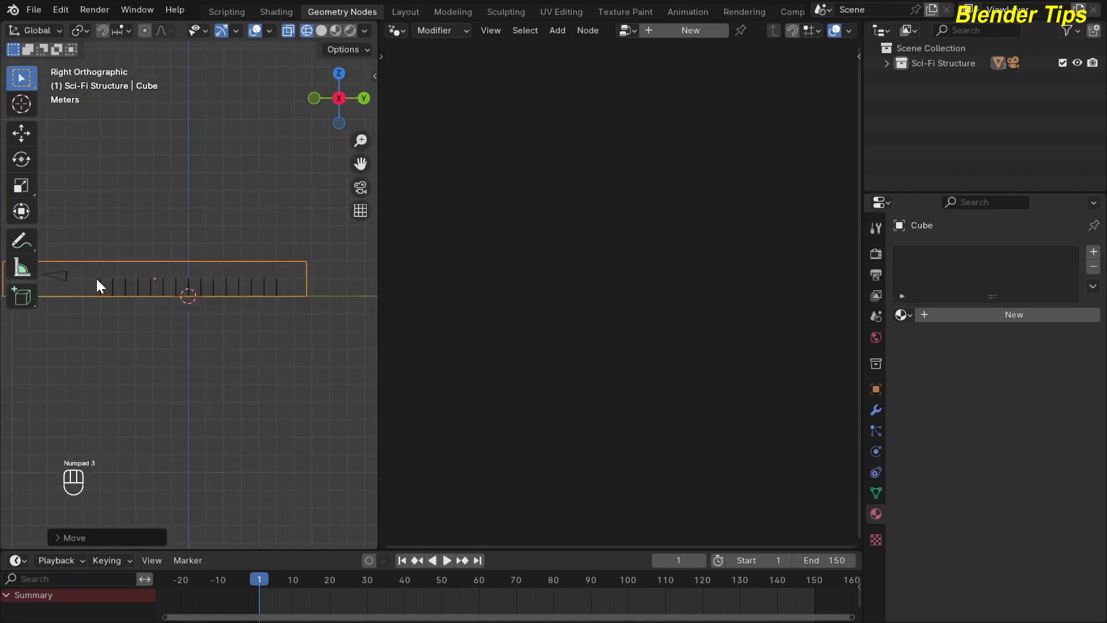
middle_click_drag(96, 277, 151, 279, "shift")
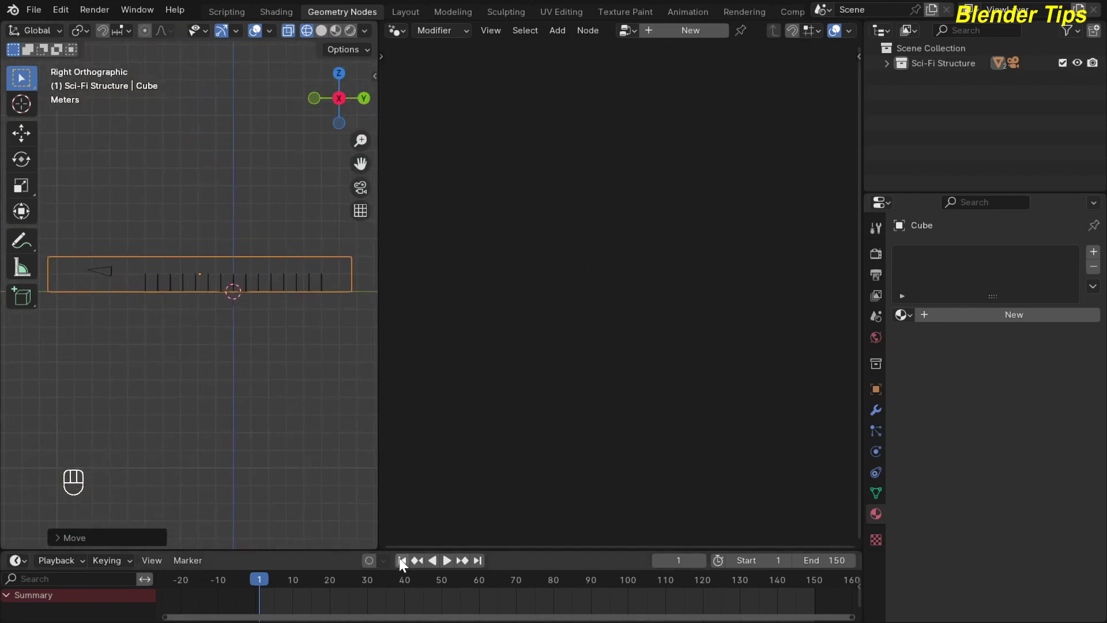
Step: Insert a keyframe for the camera's starting position at frame 0
left_click(258, 577)
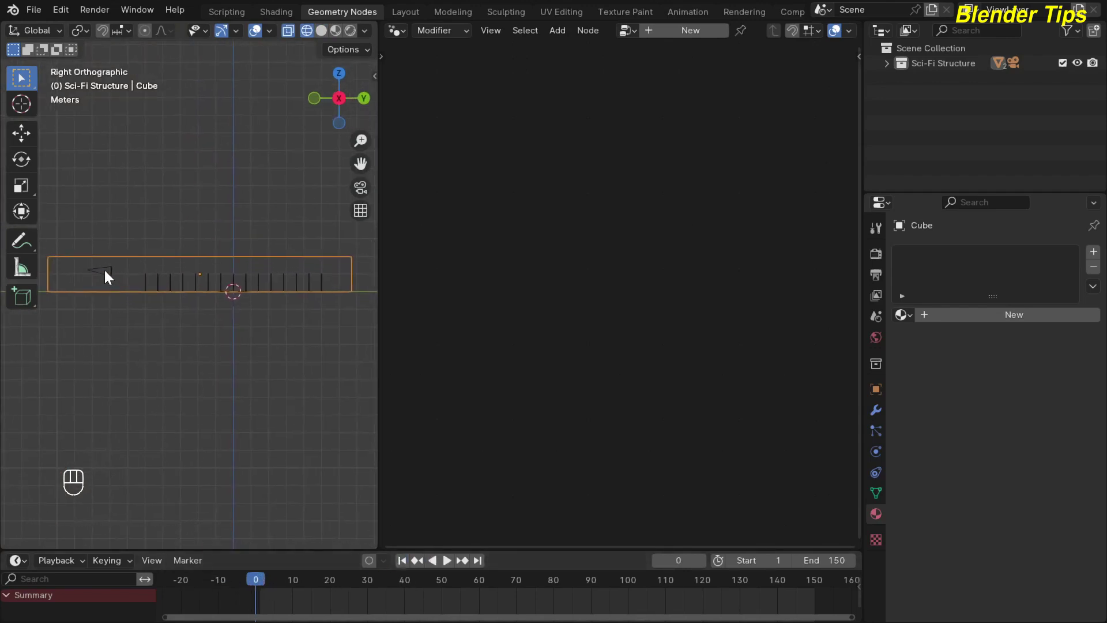
left_click(105, 270)
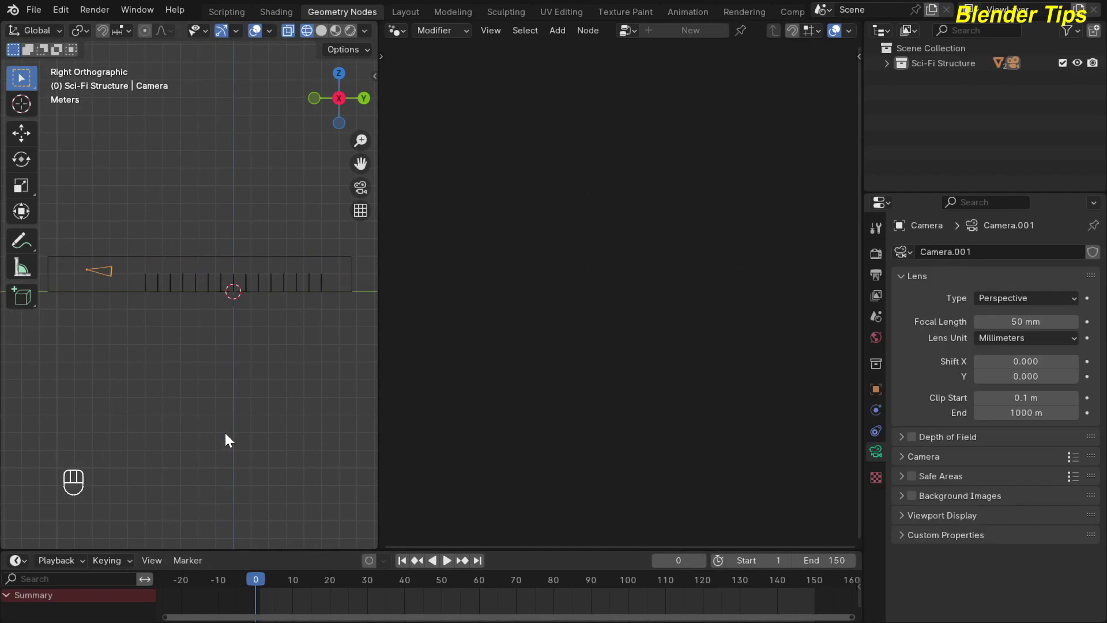
key("i")
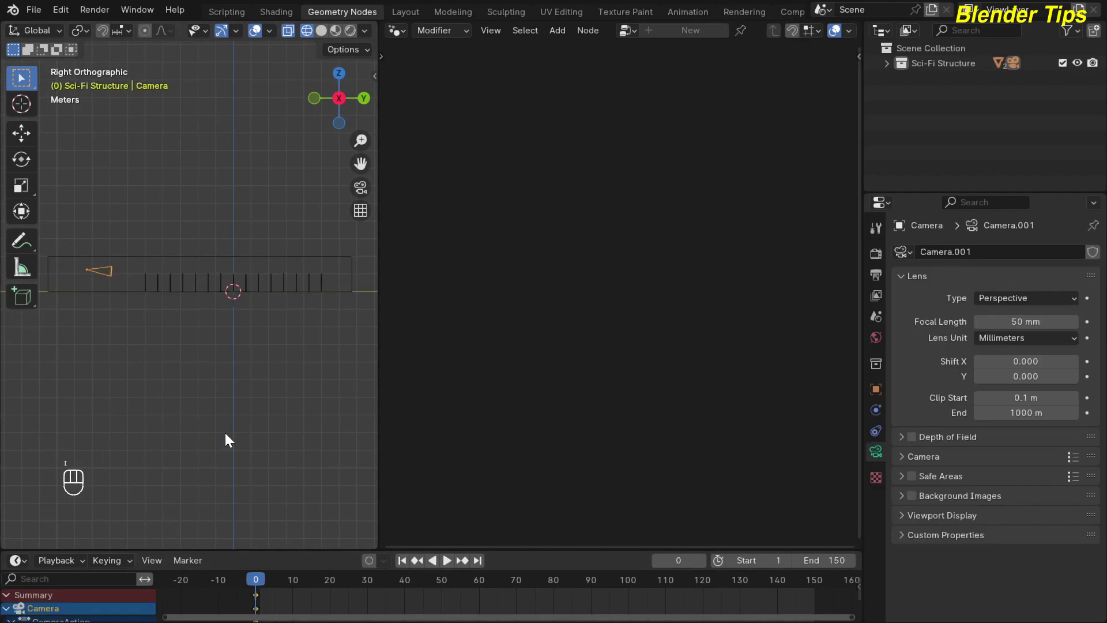
Step: At frame 150, move the camera along Y to near the far end of the rods and insert a second keyframe
left_click(478, 561)
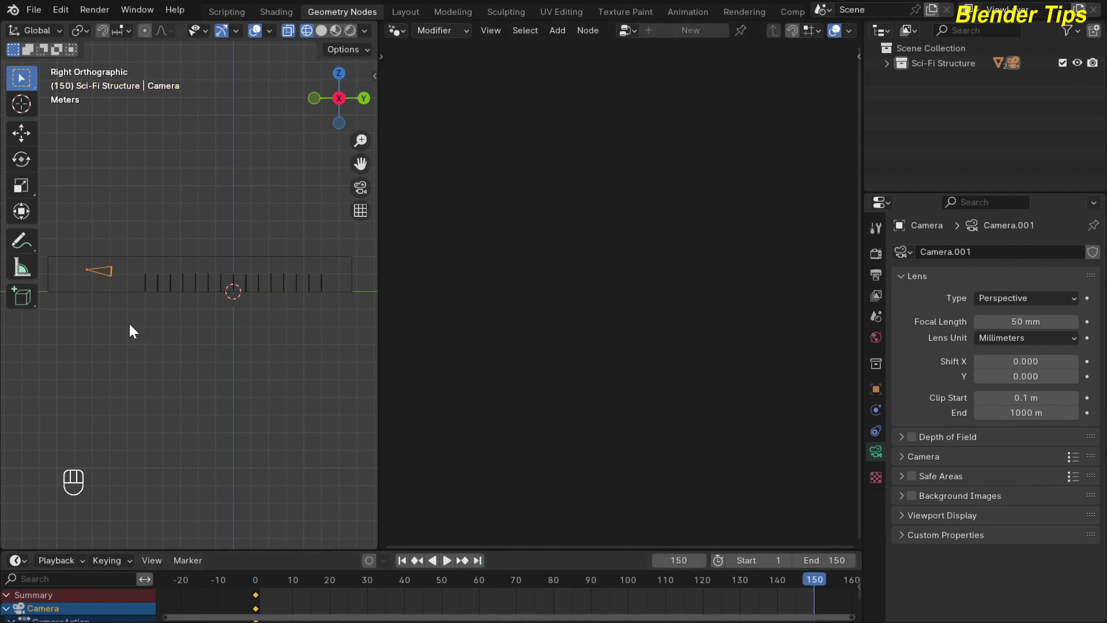
key("KP_0")
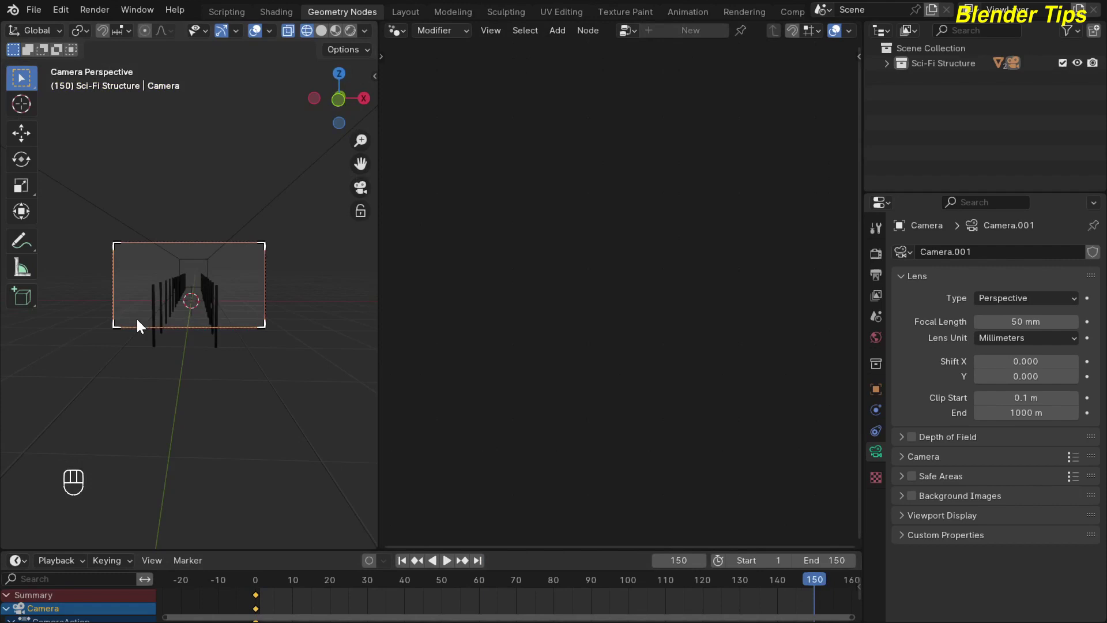
key("g")
key("y")
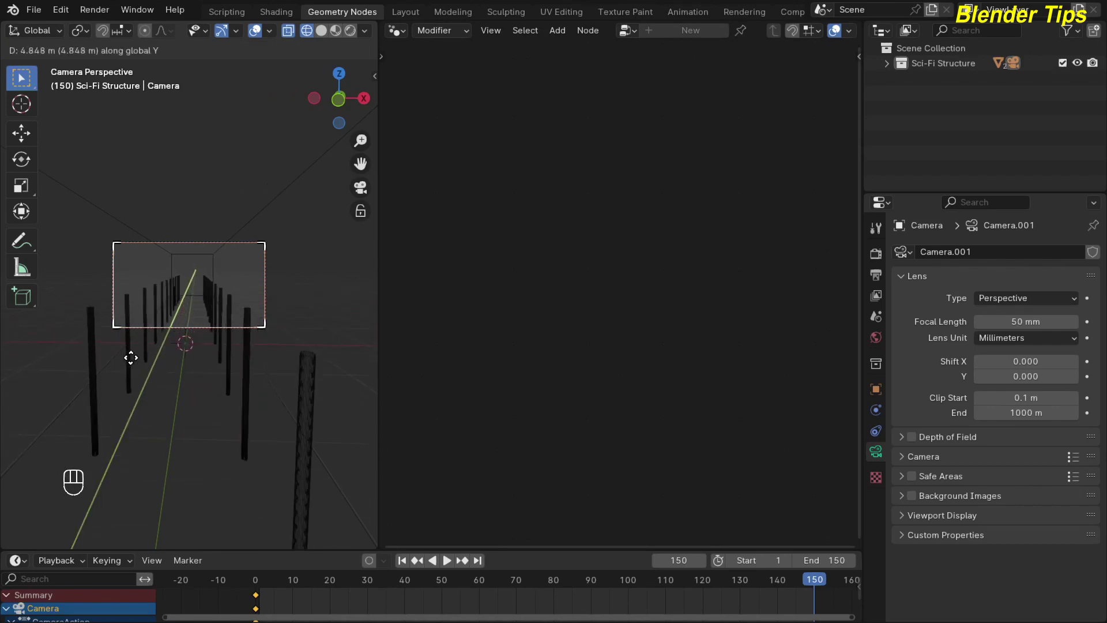
key("shift")
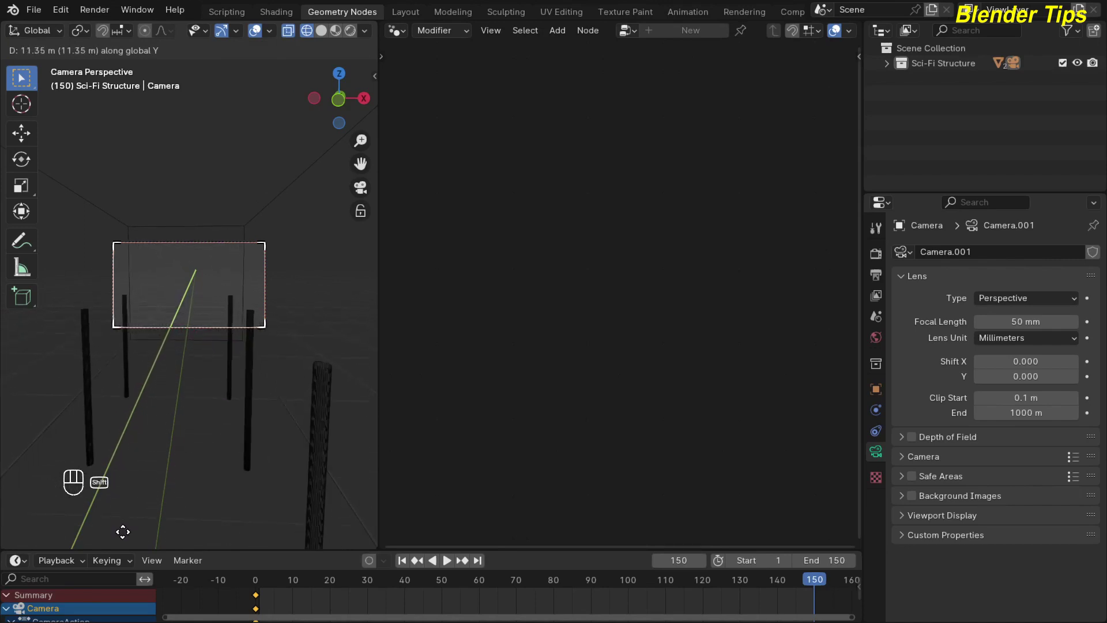
left_click(122, 33)
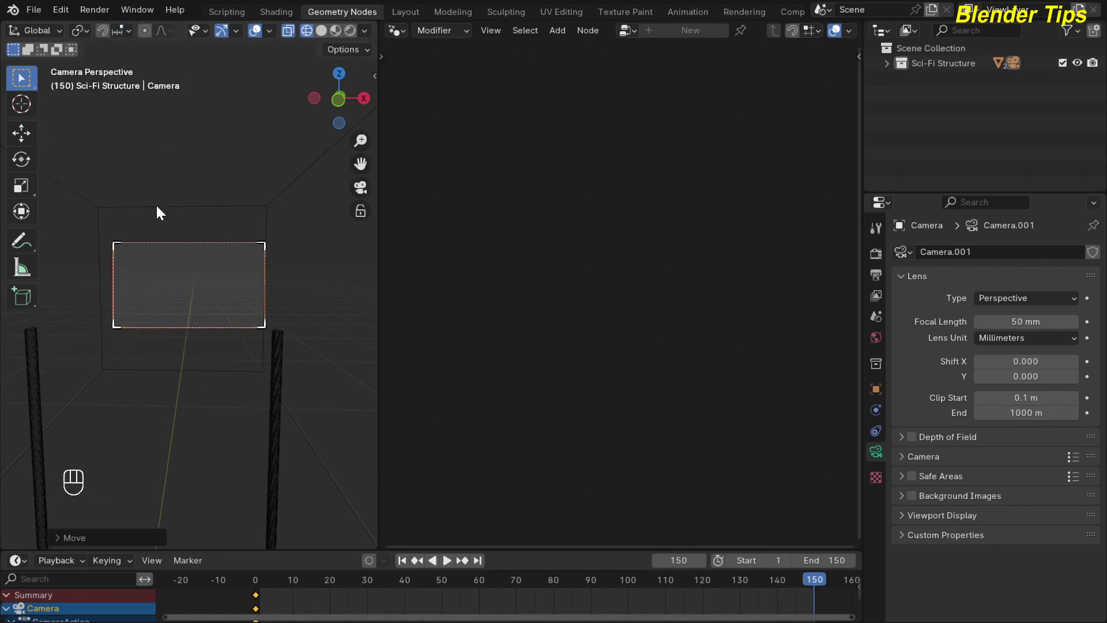
key("i")
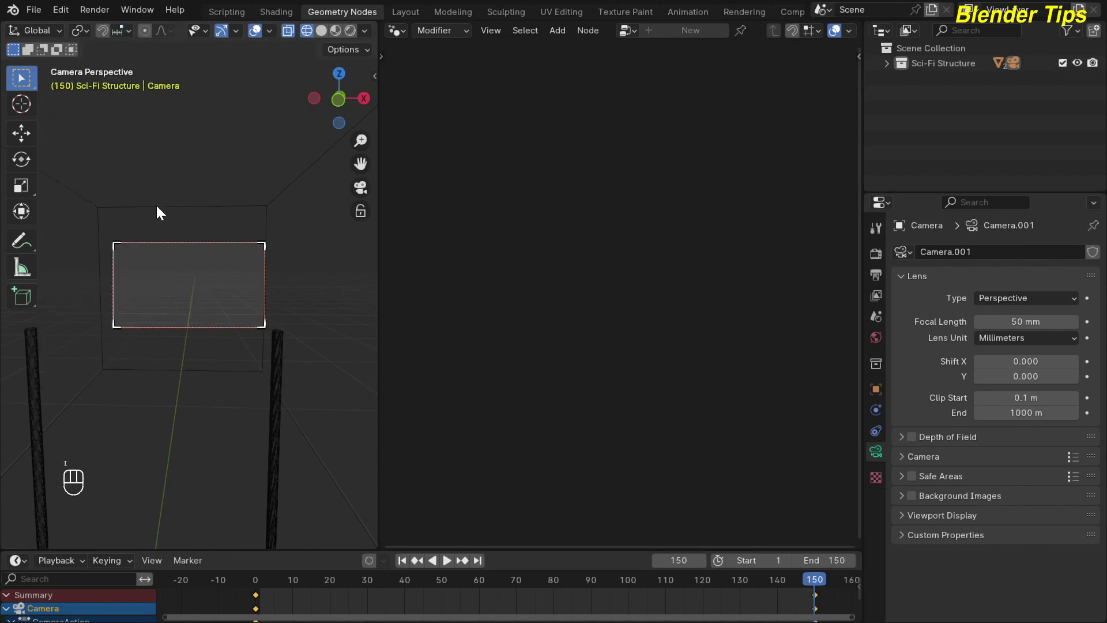
Step: Play the camera animation from frame 1 through the camera in solid shading, then return to the first frame
left_click(402, 559)
left_click(322, 31)
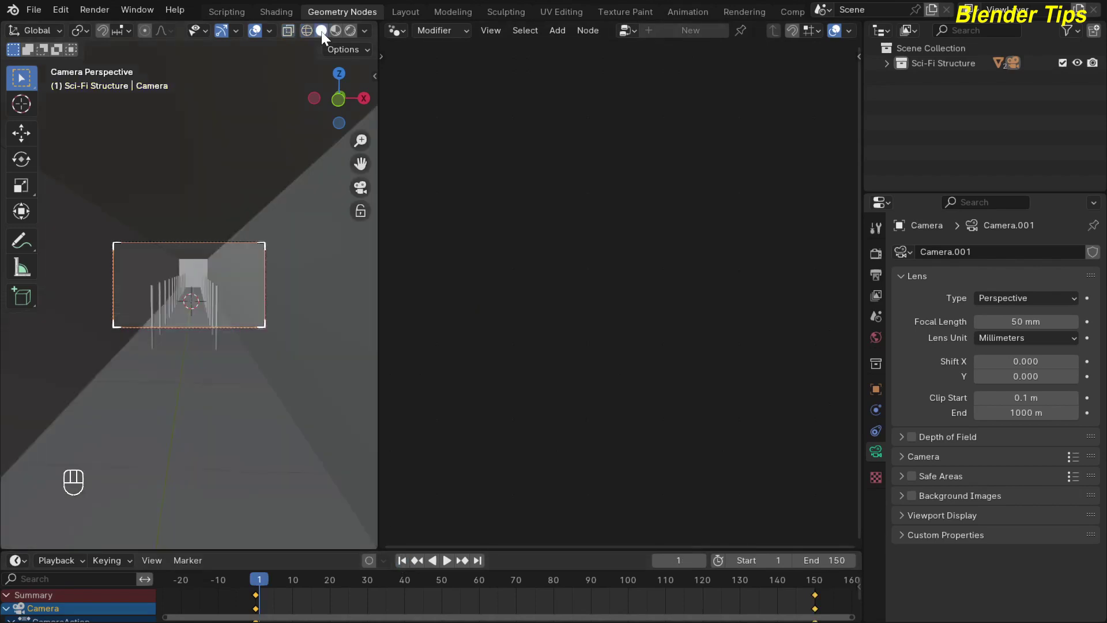
scroll(186, 364, "up", 1)
scroll(185, 363, "up", 2)
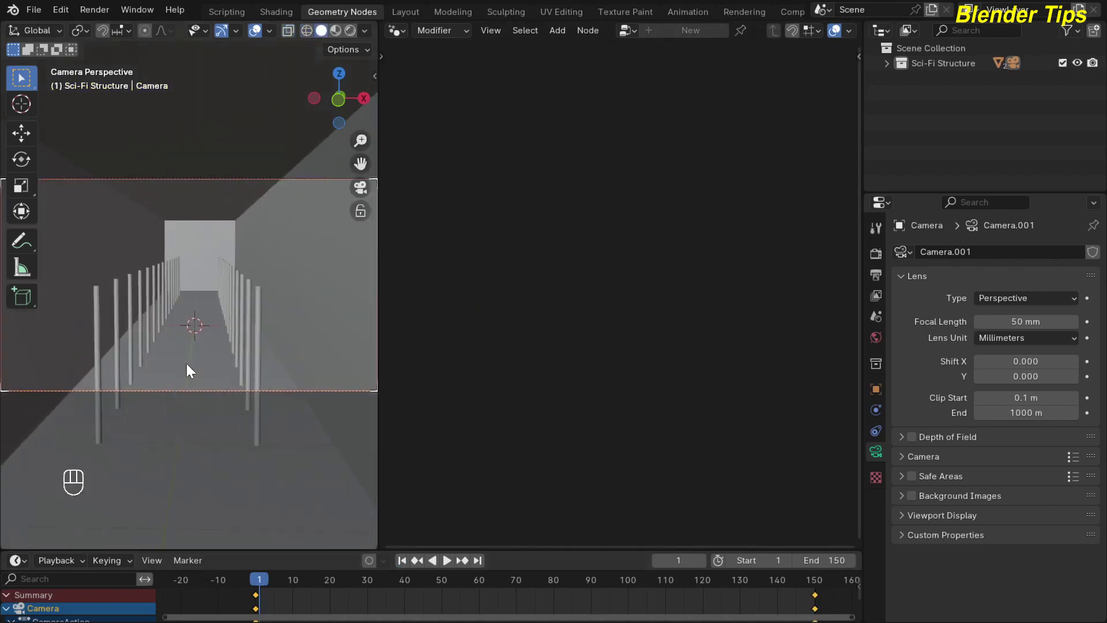
key("space")
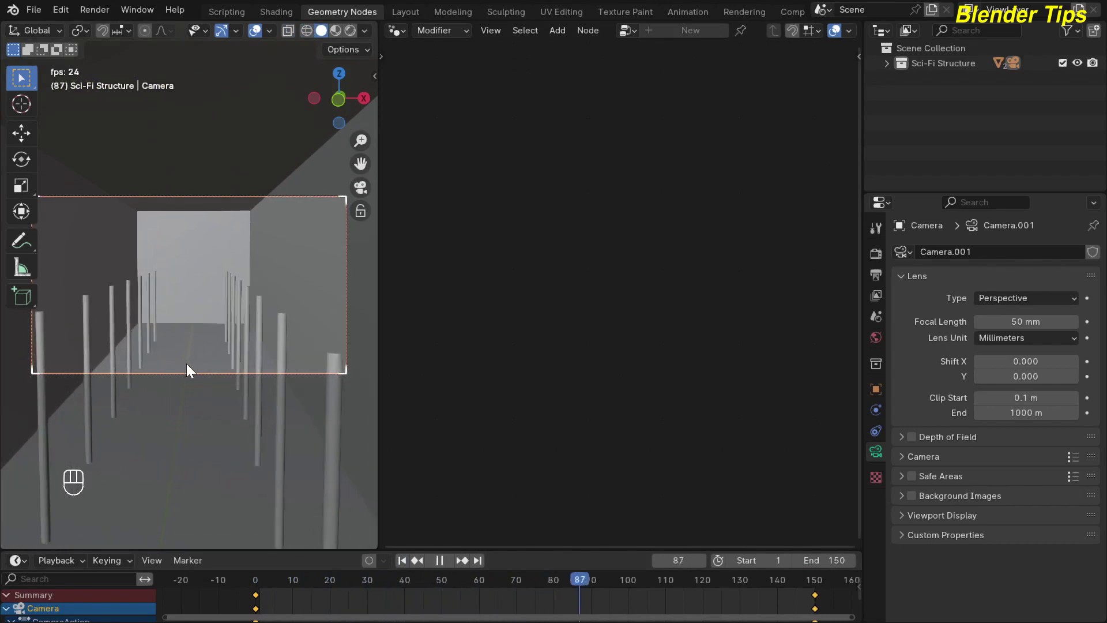
key("space")
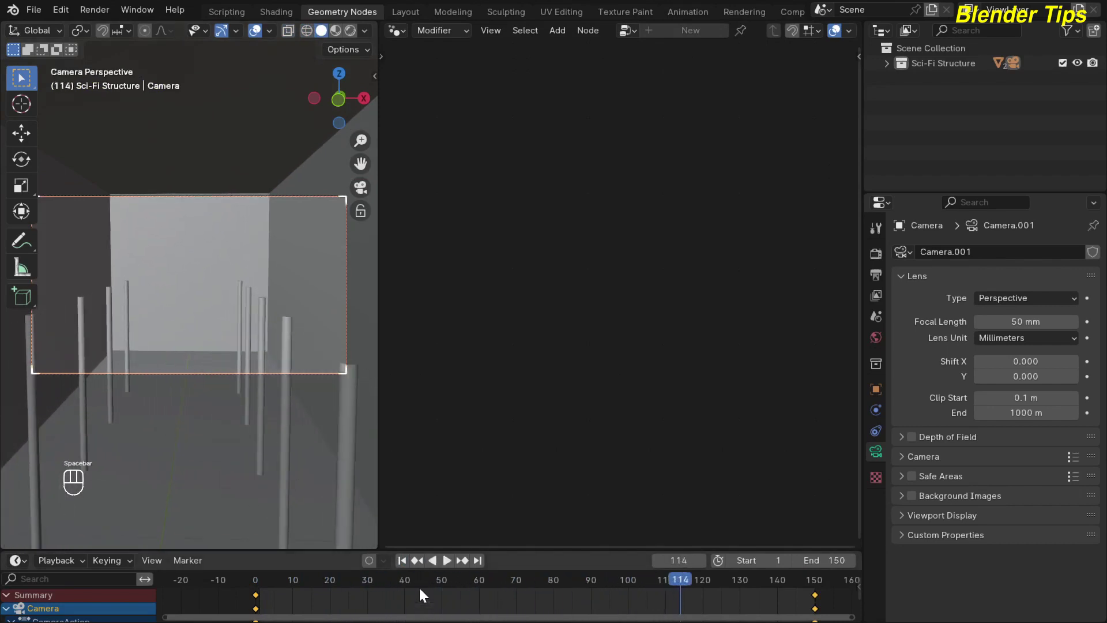
left_click(402, 560)
Step: Leave the camera view and select the rods object inside the corridor, using wireframe shading to see through the cube
scroll(256, 324, "down", 5)
middle_click_drag(261, 310, 210, 307)
scroll(210, 294, "down", 6)
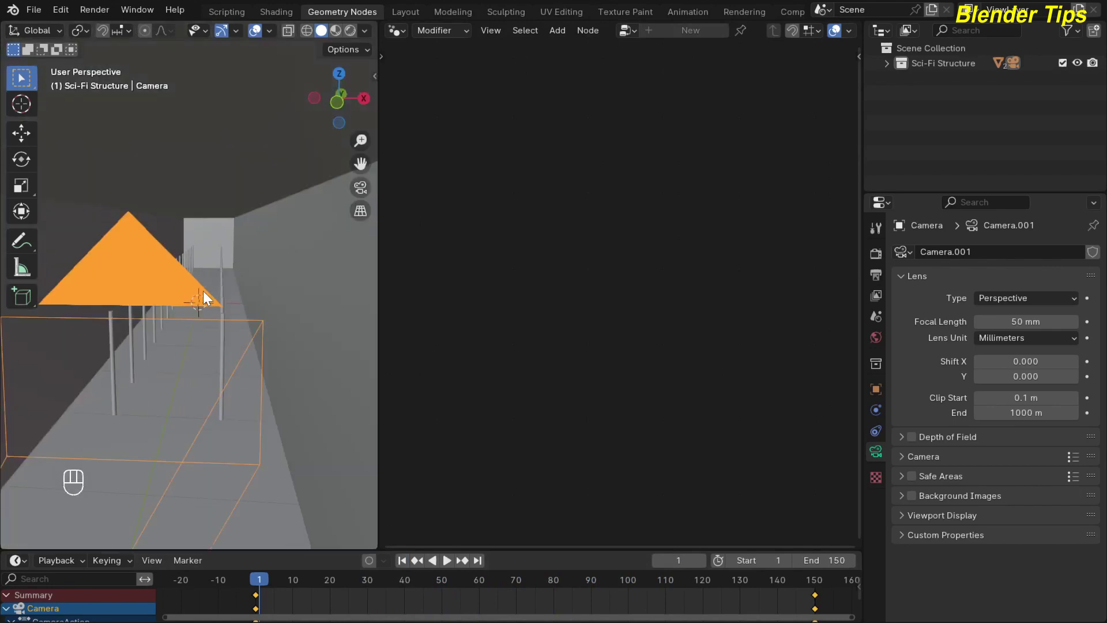
scroll(203, 291, "down", 3)
scroll(189, 248, "up", 8)
scroll(200, 248, "down", 2)
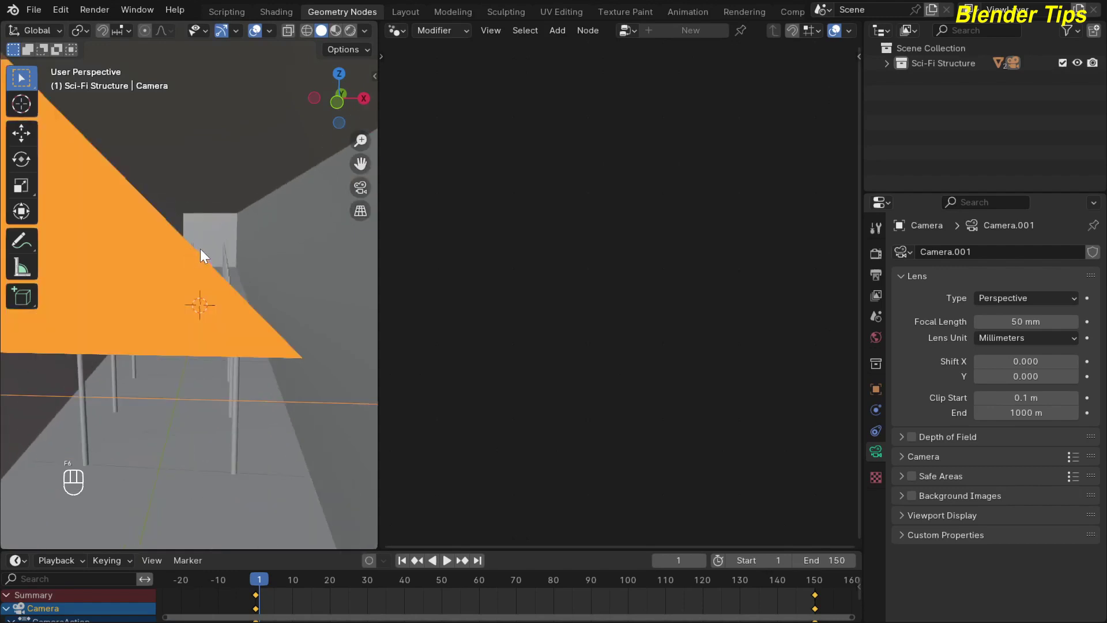
scroll(223, 265, "down", 4)
middle_click_drag(218, 264, 199, 267)
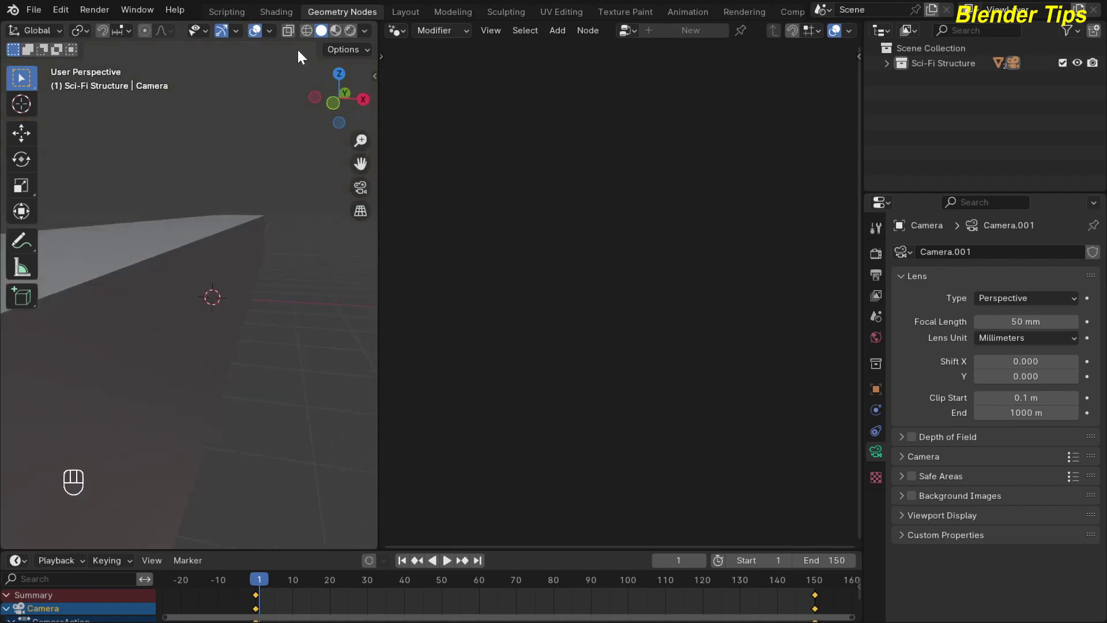
left_click(307, 31)
scroll(157, 217, "up", 5)
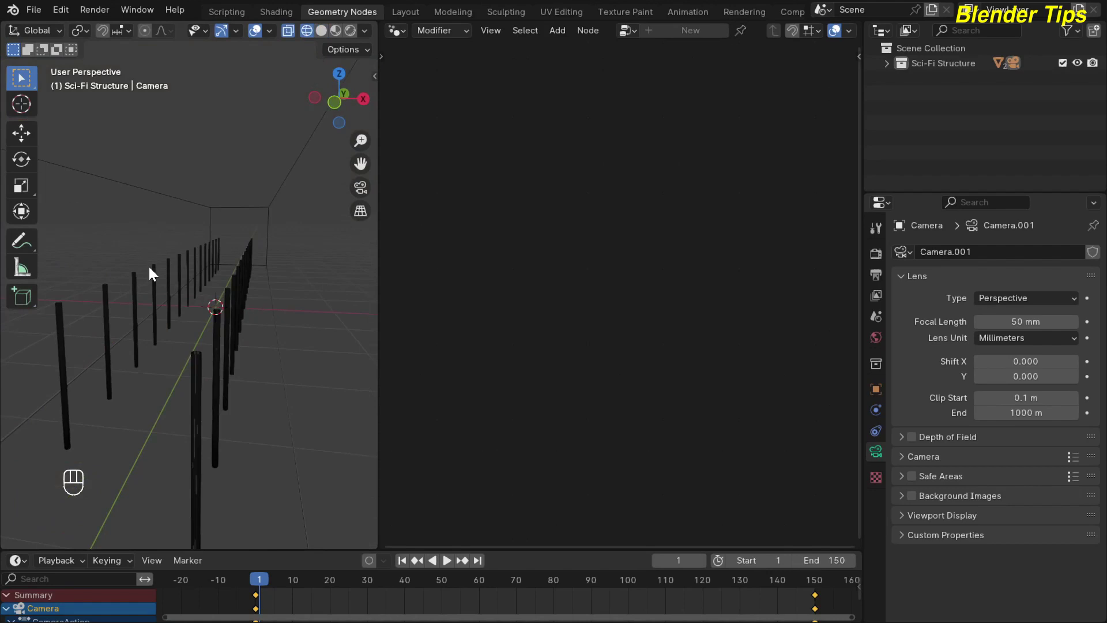
left_click(153, 267)
Step: Bring up the Rods material's shader nodes in the Shading workspace, with the 3D viewport in material preview
left_click(322, 30)
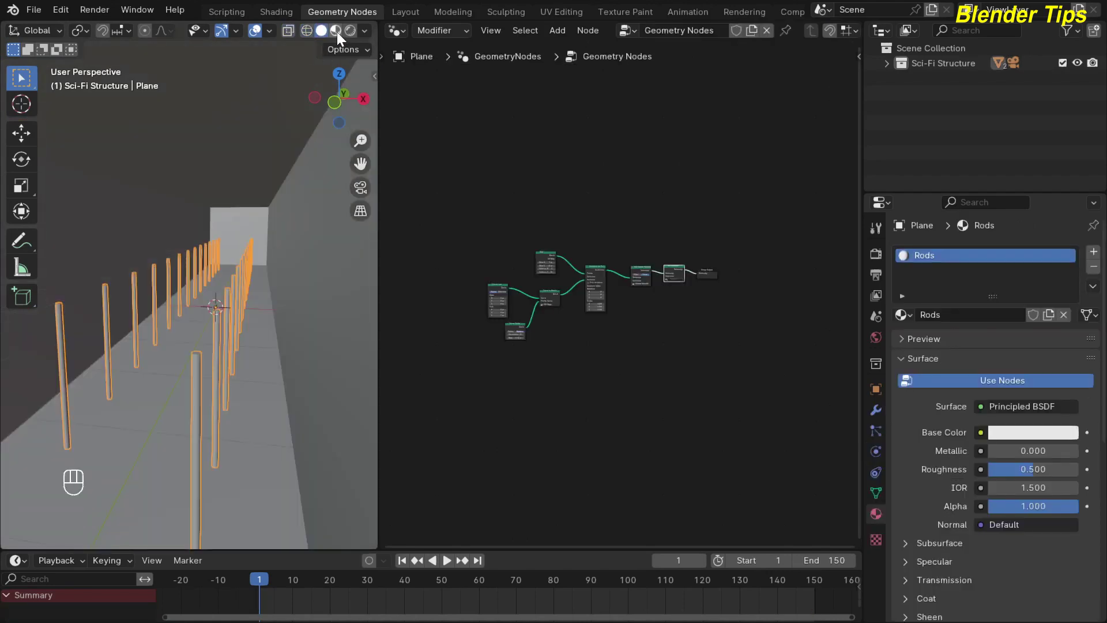
left_click(335, 31)
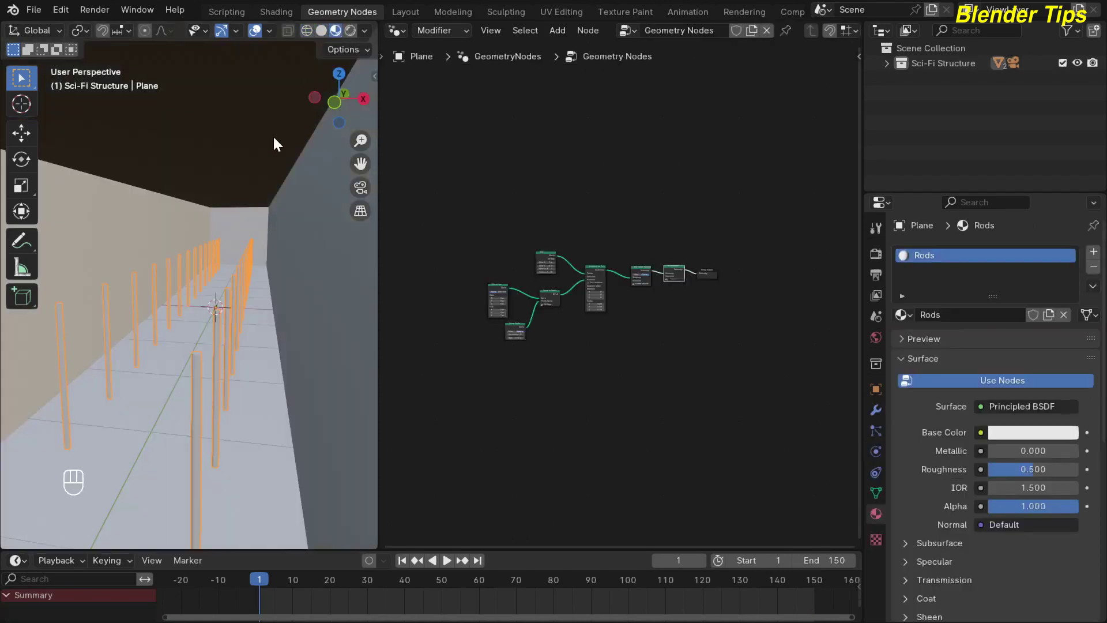
scroll(448, 227, "up", 2)
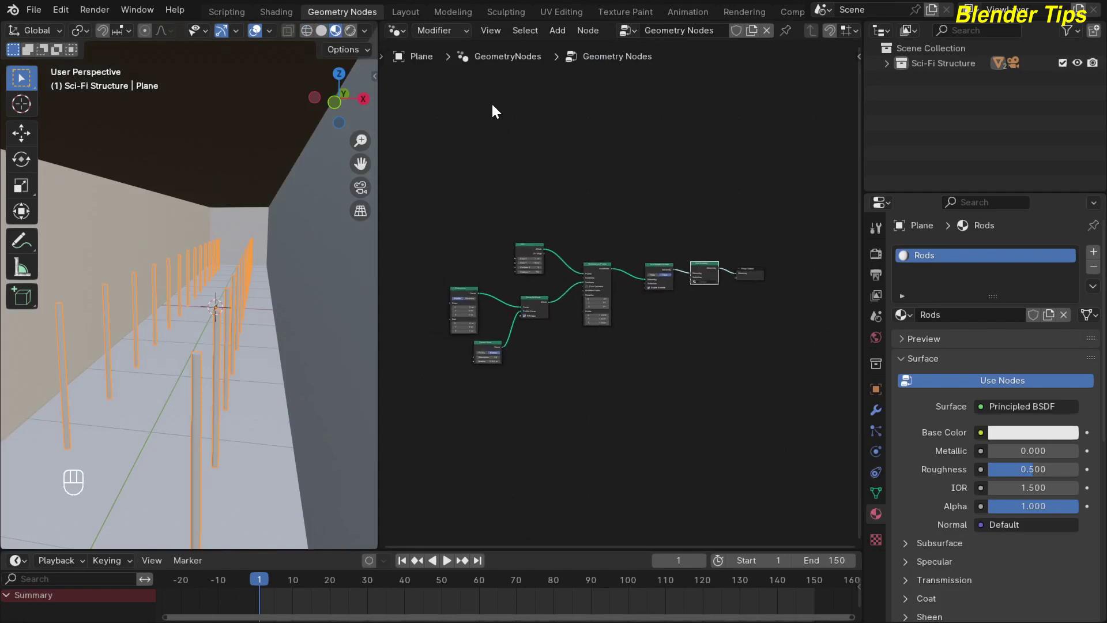
left_click(278, 12)
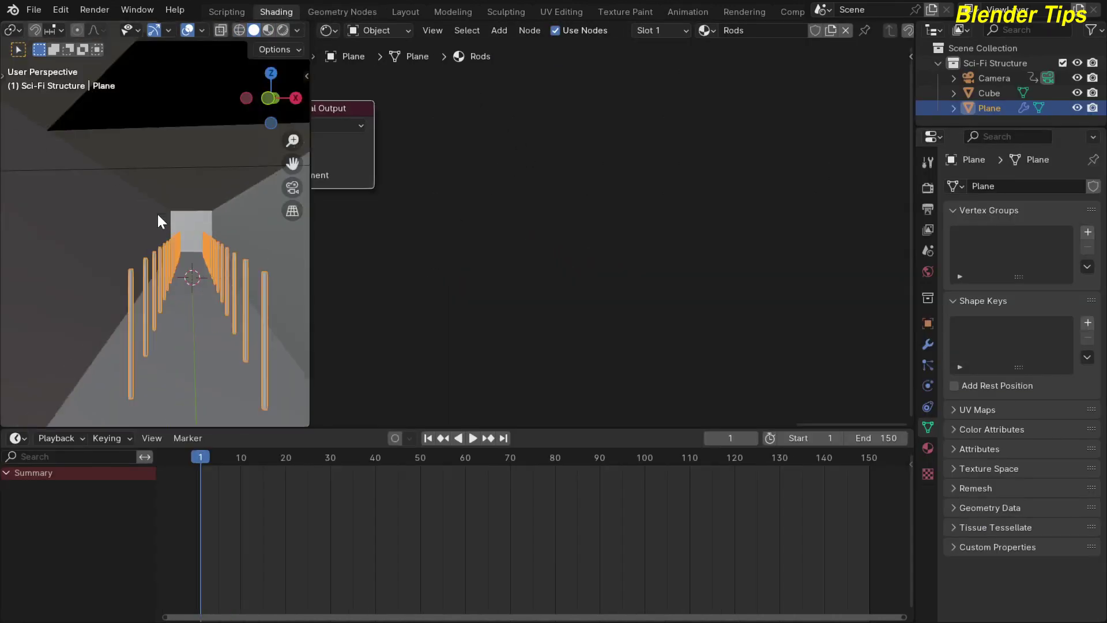
scroll(157, 213, "up", 2)
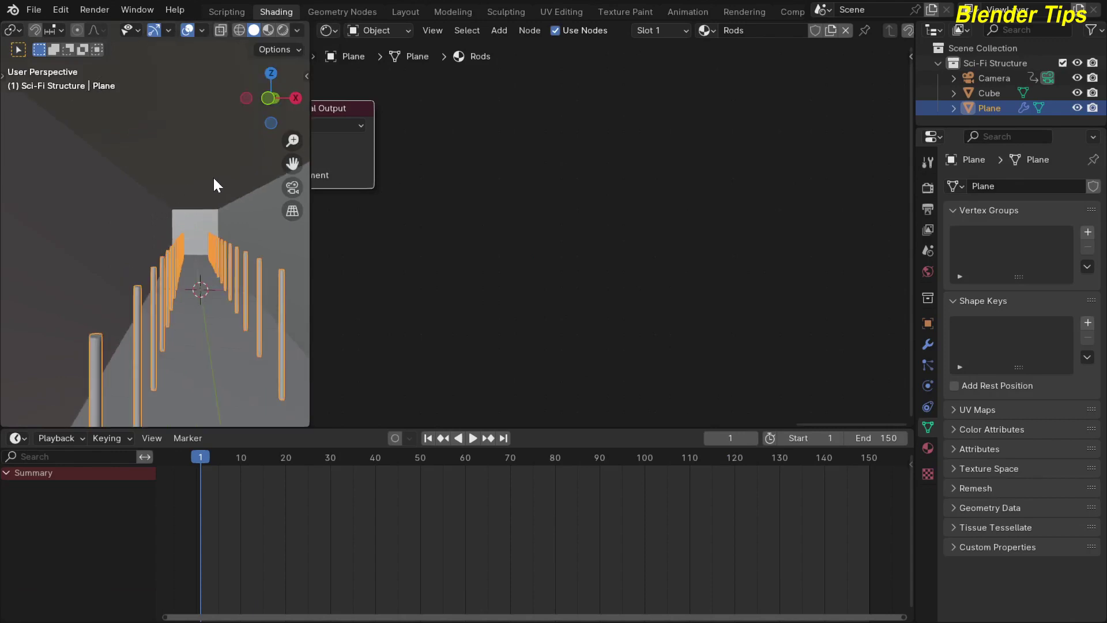
left_click(269, 30)
key("Home")
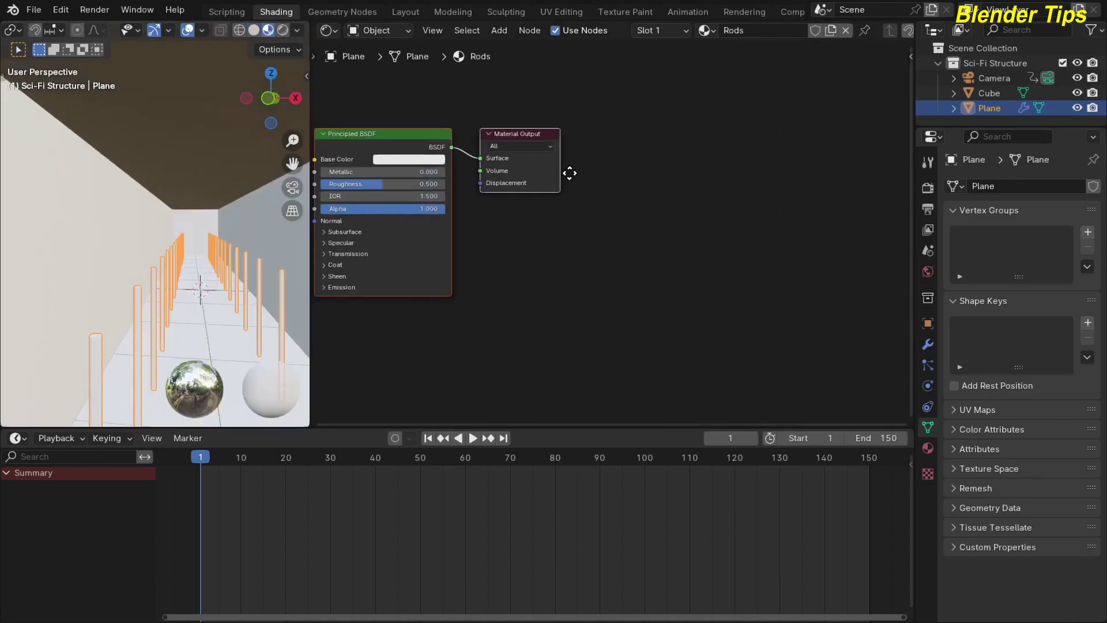
middle_click_drag(600, 209, 673, 208)
scroll(673, 209, "up", 2)
Step: Give the Rods material's Principled BSDF a black base color, metallic 1.000 and roughness 0.116
left_click(396, 139)
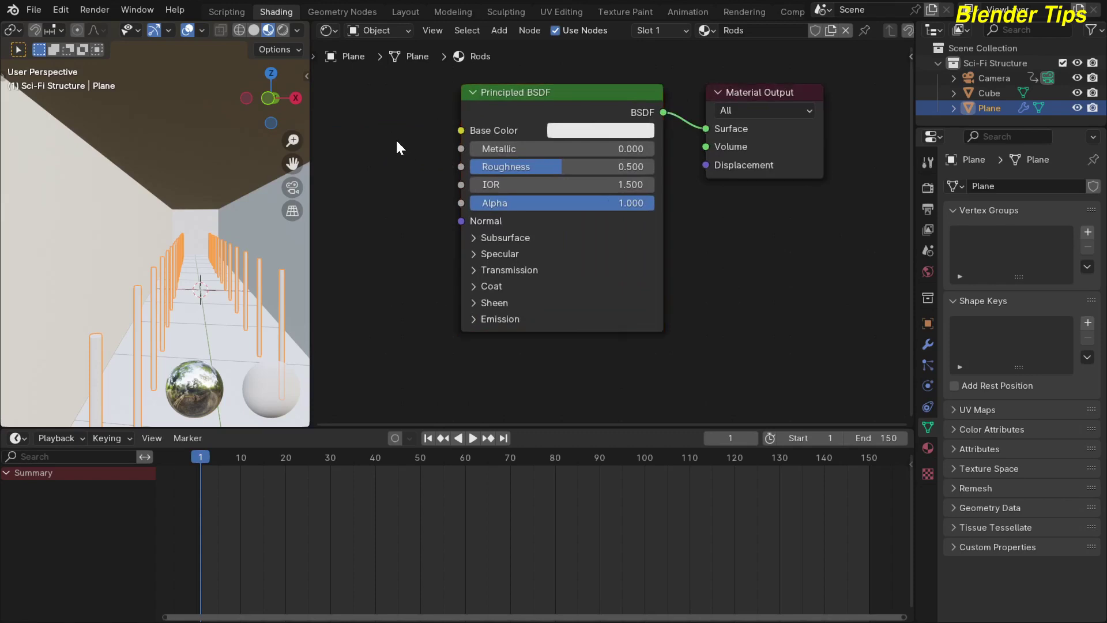
middle_click_drag(396, 139, 401, 179)
scroll(401, 184, "up", 1)
left_click(604, 165)
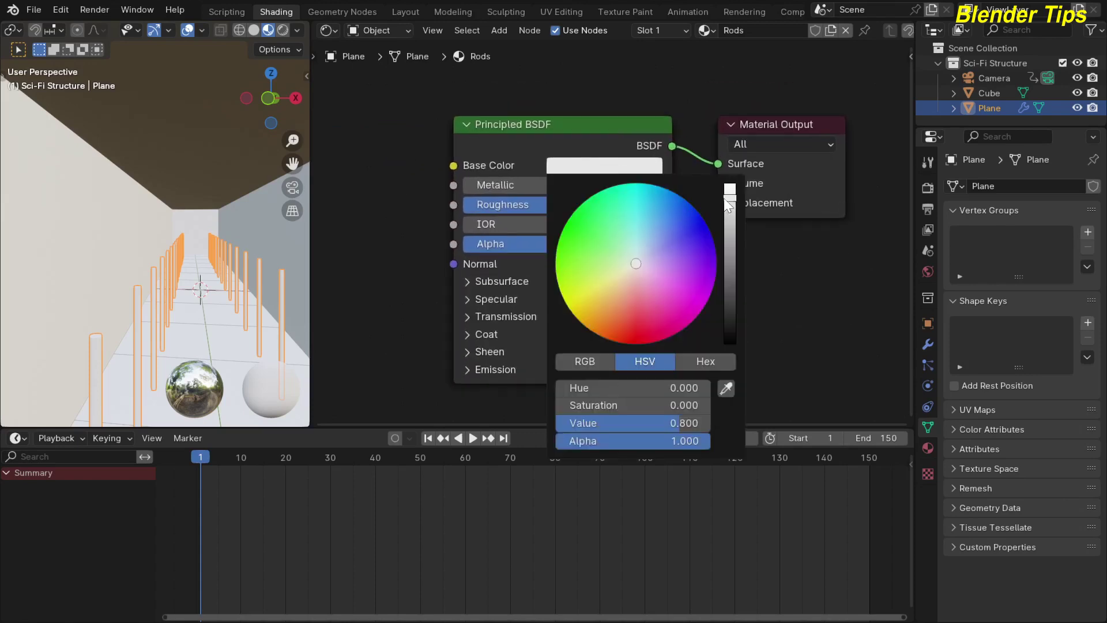
left_click_drag(730, 205, 730, 343)
left_click_drag(484, 187, 669, 187)
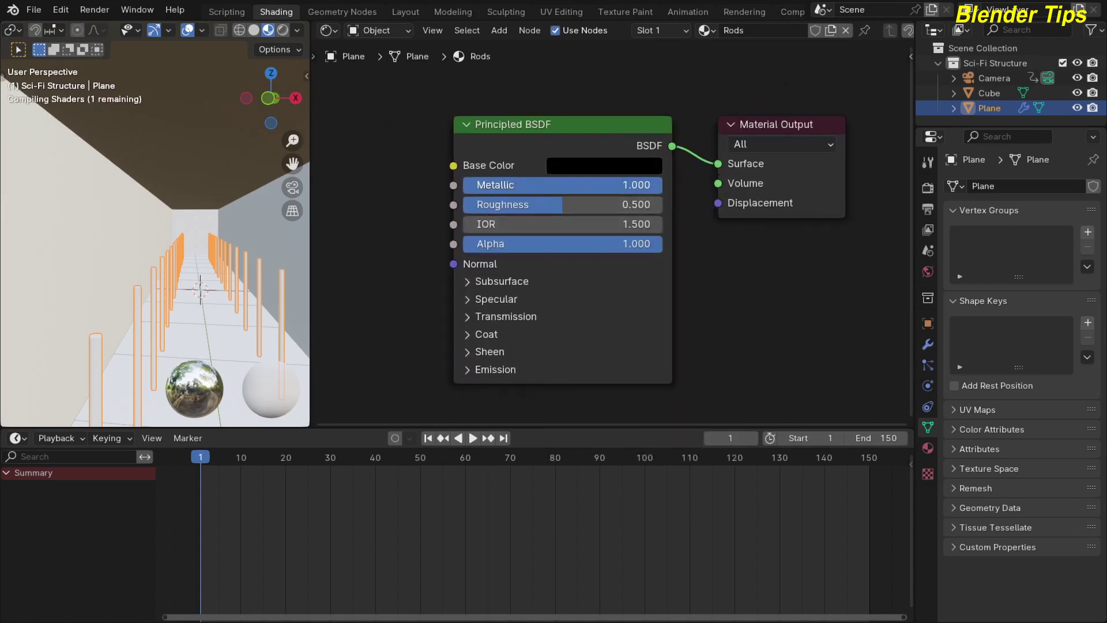
left_click_drag(550, 208, 474, 208)
scroll(670, 267, "down", 2)
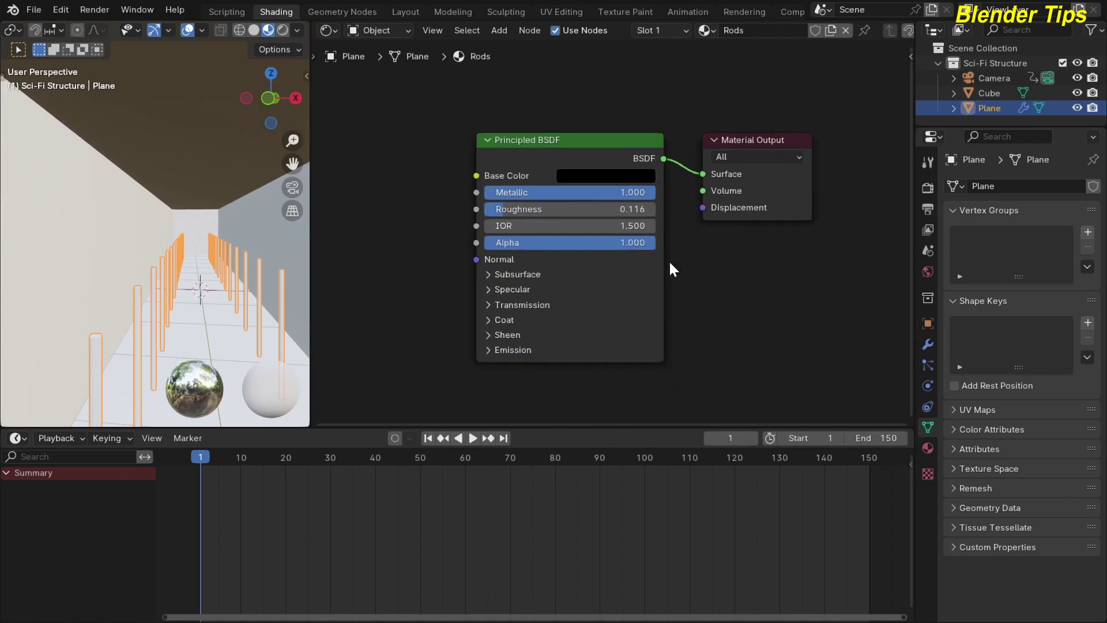
Step: Enlarge the shader editor, add a Color Ramp node and connect its Color output to the Principled BSDF's Emission Color
left_click_drag(500, 425, 500, 514)
scroll(439, 258, "up", 3)
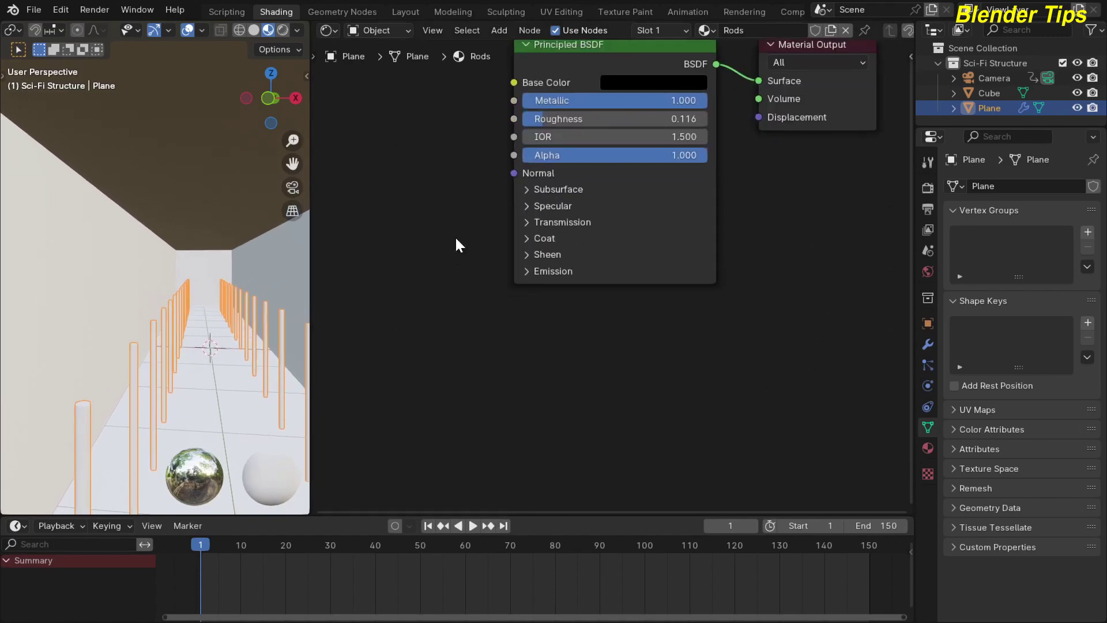
left_click(527, 271)
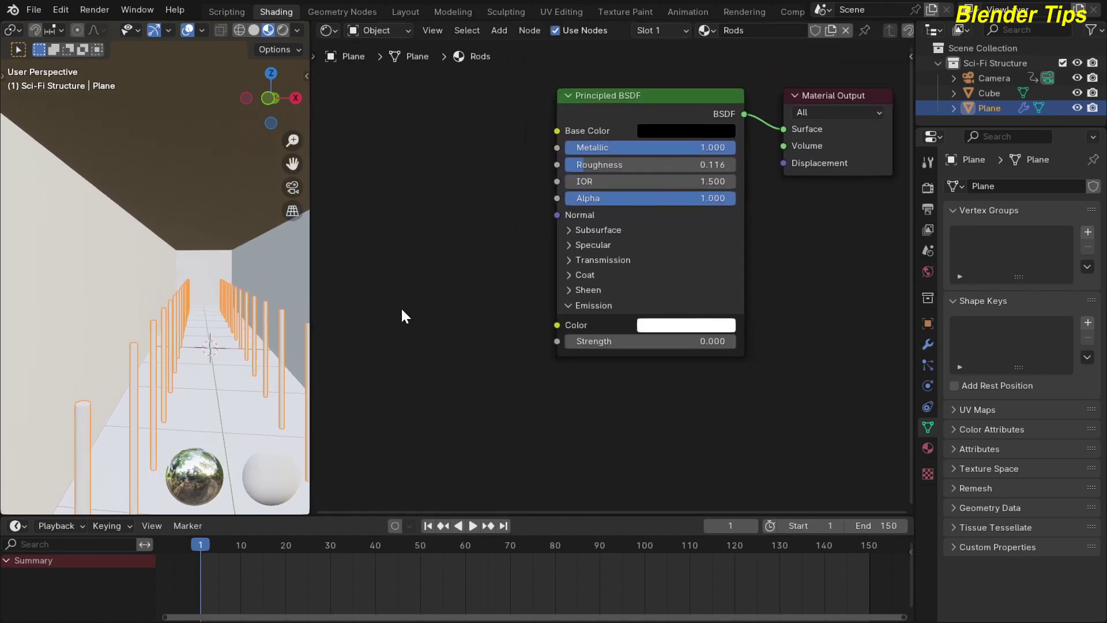
key("shift+a")
type("col")
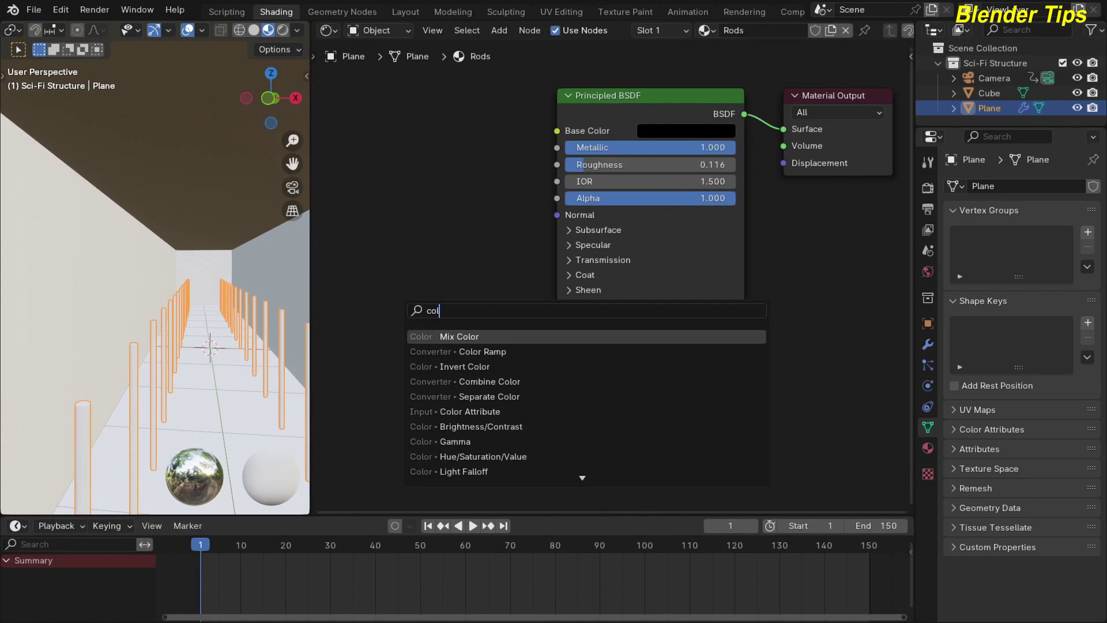
left_click(467, 351)
left_click(355, 310)
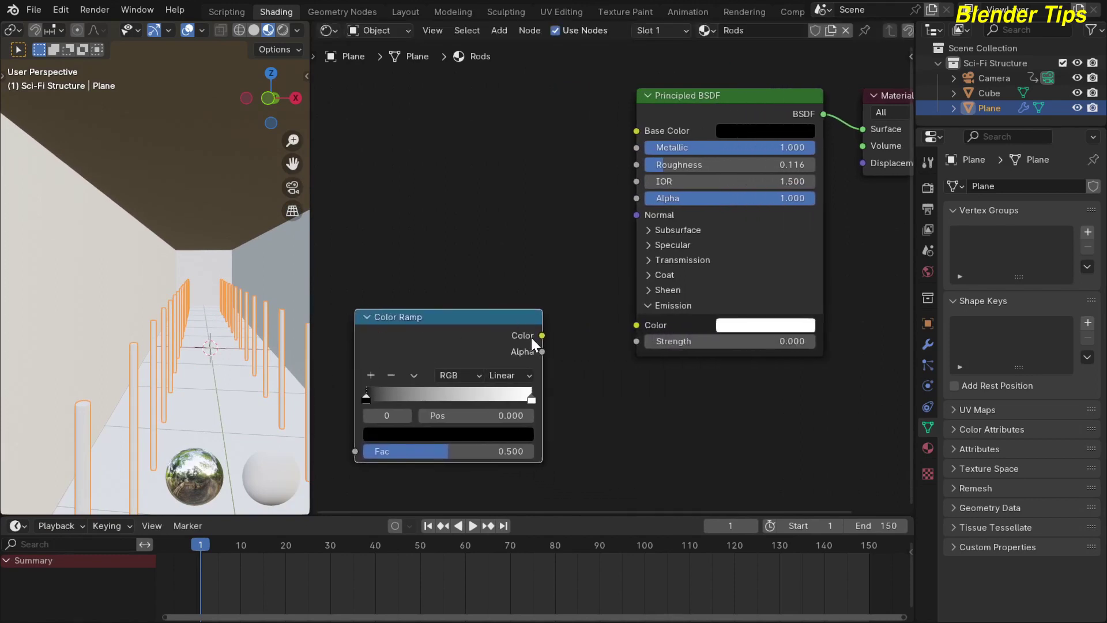
left_click_drag(556, 328, 634, 328)
Step: Add an Object Info node and connect its Random output to the Color Ramp's Fac input
scroll(487, 239, "down", 2)
middle_click_drag(479, 238, 550, 224)
left_click(390, 227)
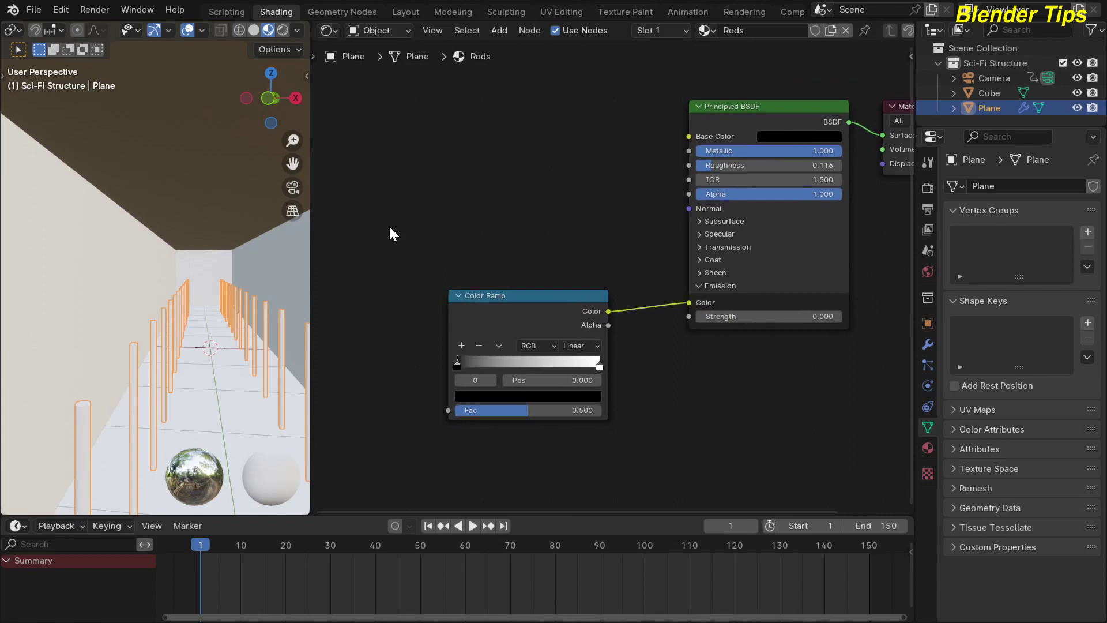
key("shift+a")
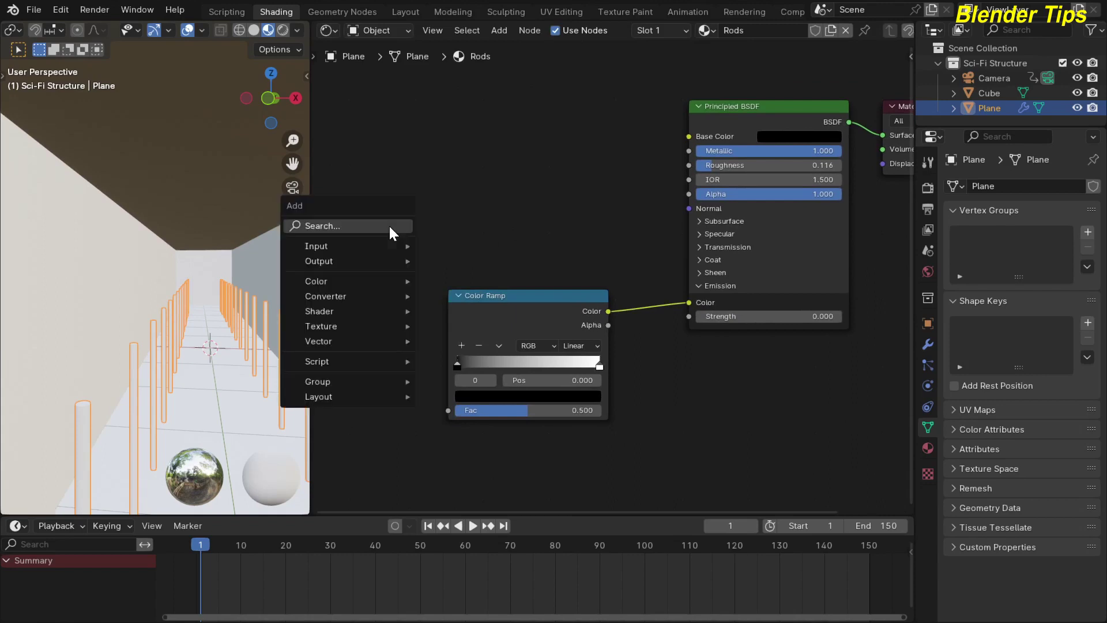
left_click(390, 225)
type("ob")
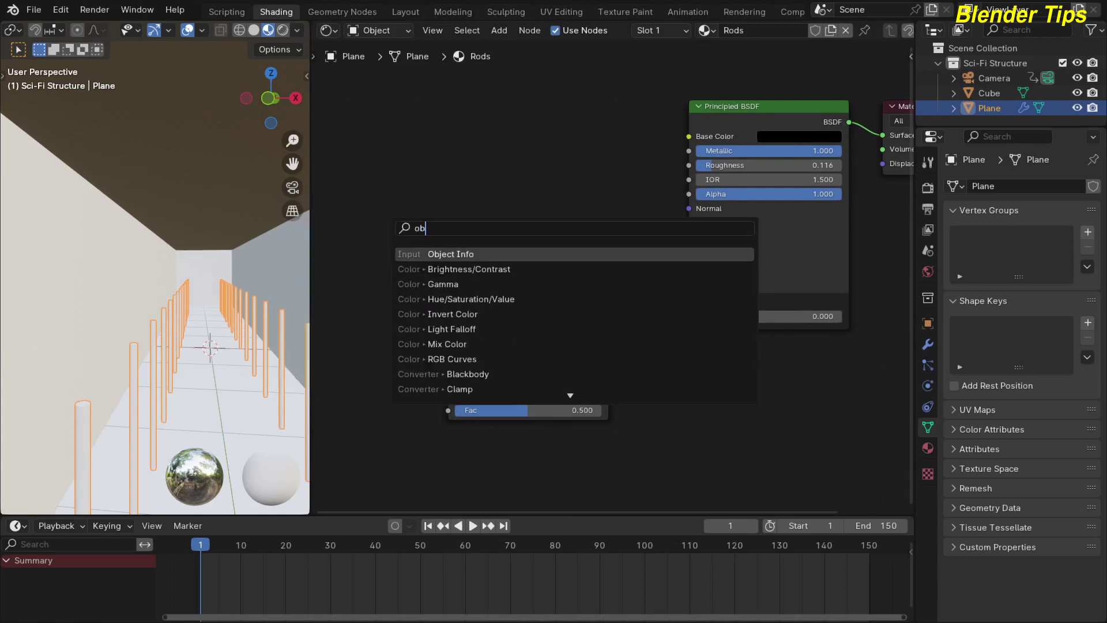
left_click(450, 254)
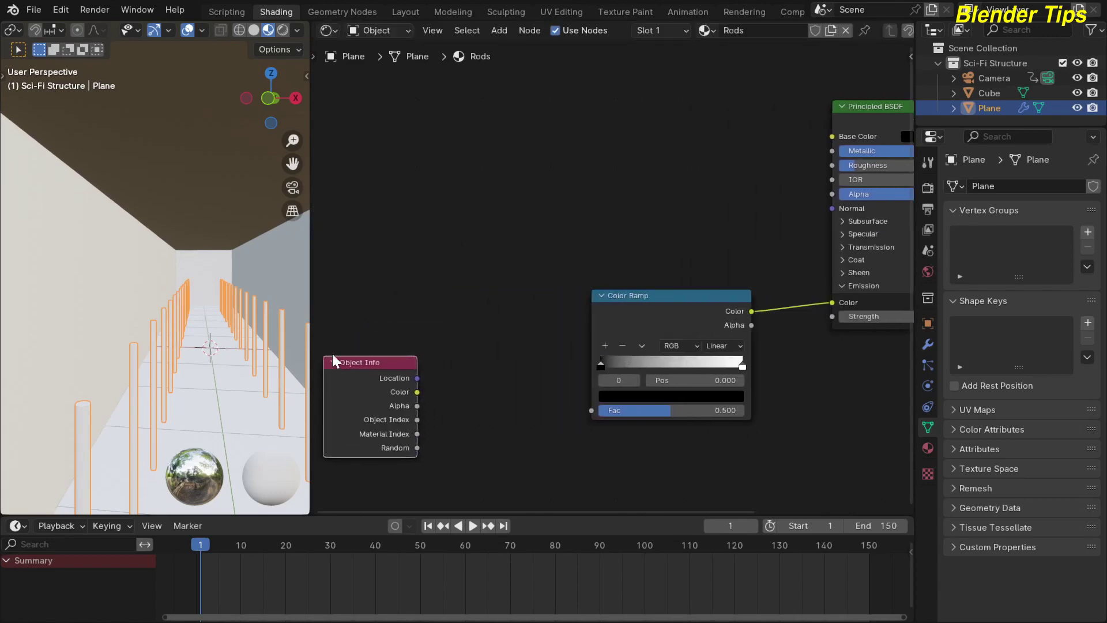
left_click_drag(417, 448, 592, 410)
key("Home")
scroll(469, 257, "up", 2)
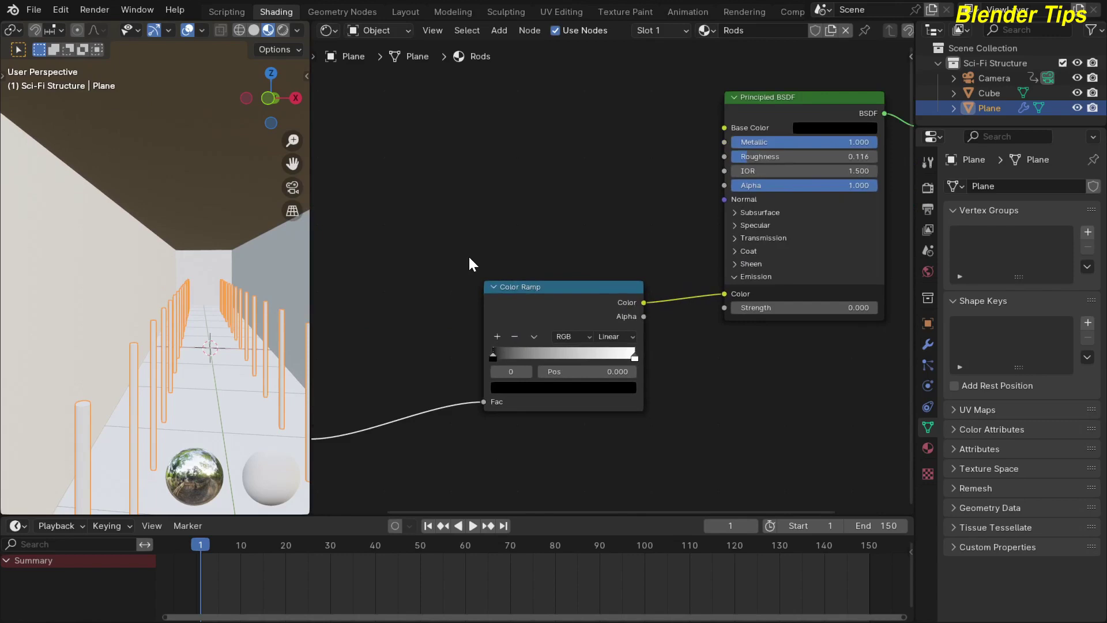
Step: Set the emission strength of the Rods material's Principled BSDF to 7
middle_click_drag(462, 251, 424, 259)
scroll(604, 276, "down", 1)
left_click_drag(729, 315, 759, 315)
left_click(729, 315)
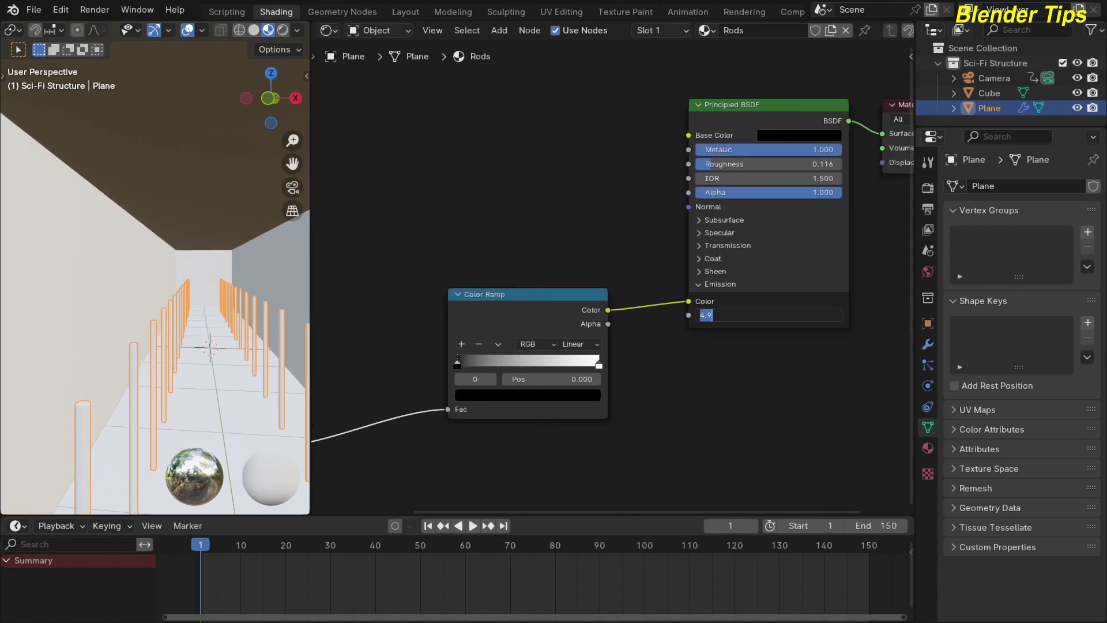
type("7")
key("Return")
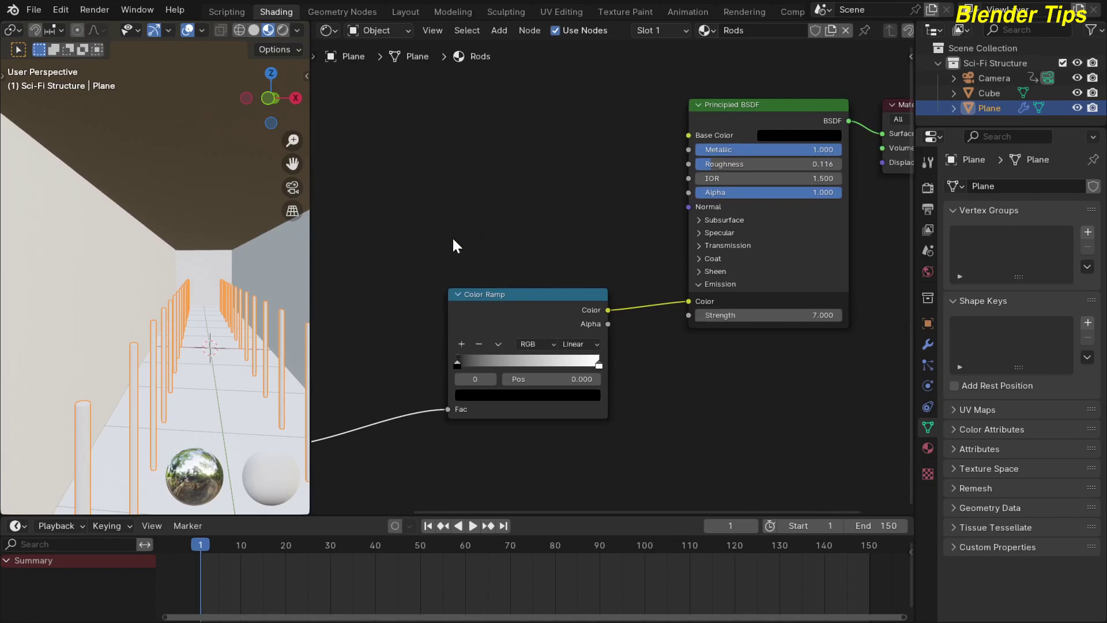
Step: Color the Color Ramp's first stop teal with hue 0.537, saturation 0.872 and value 0.378
scroll(440, 198, "up", 2)
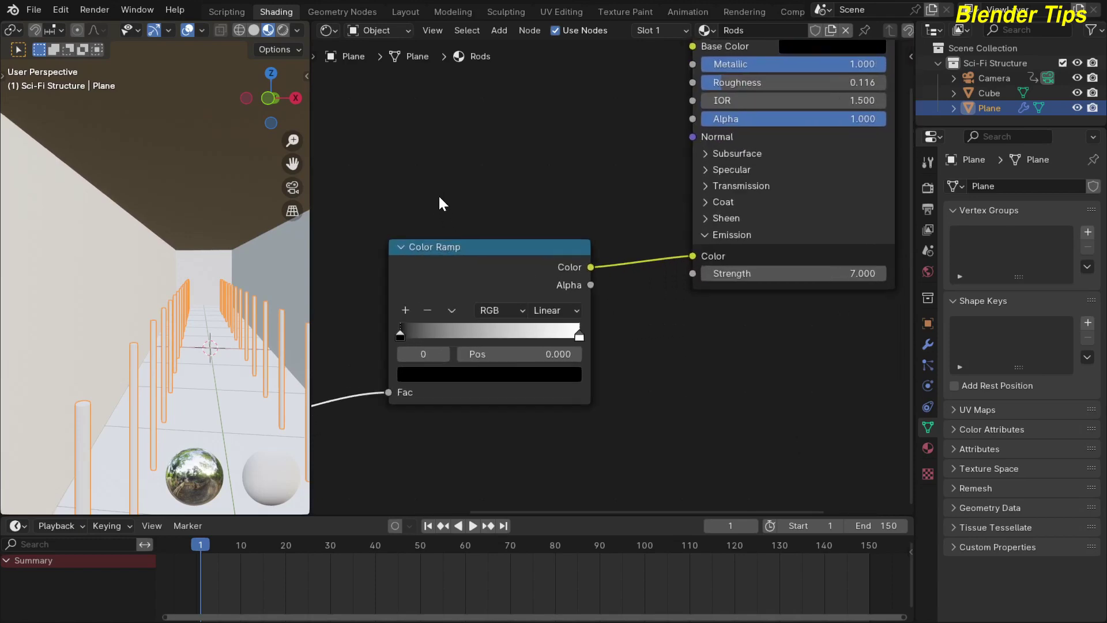
scroll(452, 179, "up", 1)
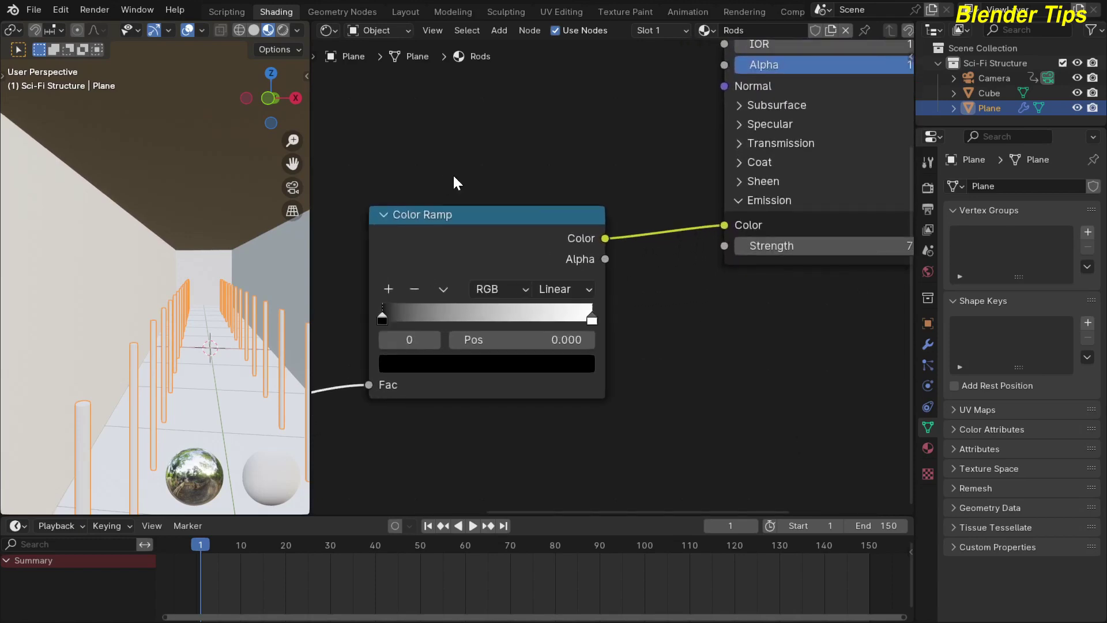
left_click(393, 326)
left_click(448, 365)
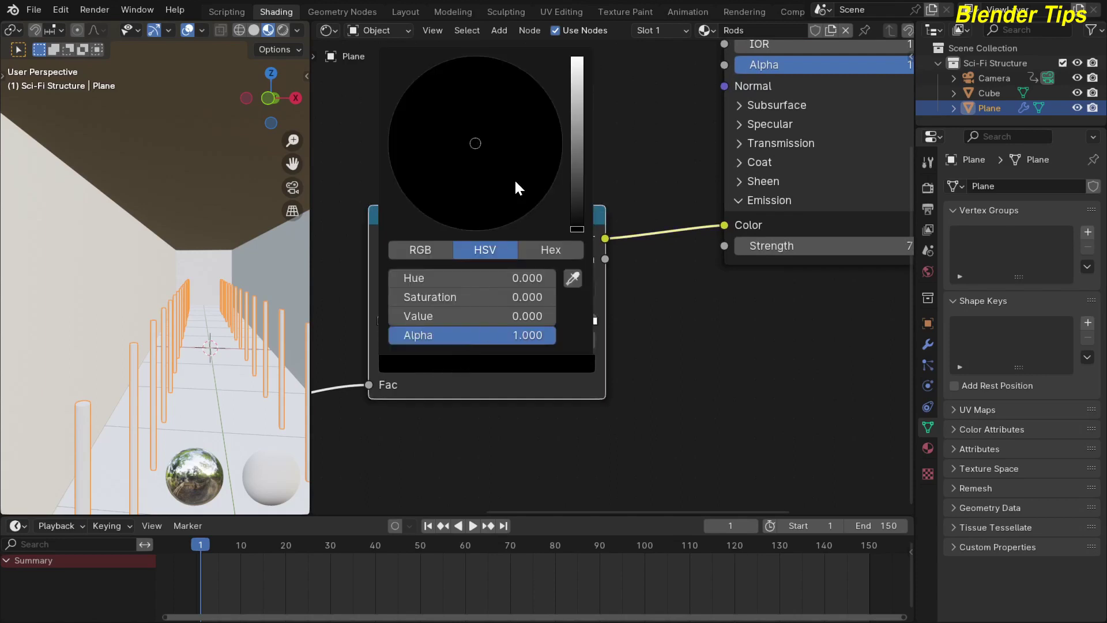
left_click_drag(572, 194, 577, 118)
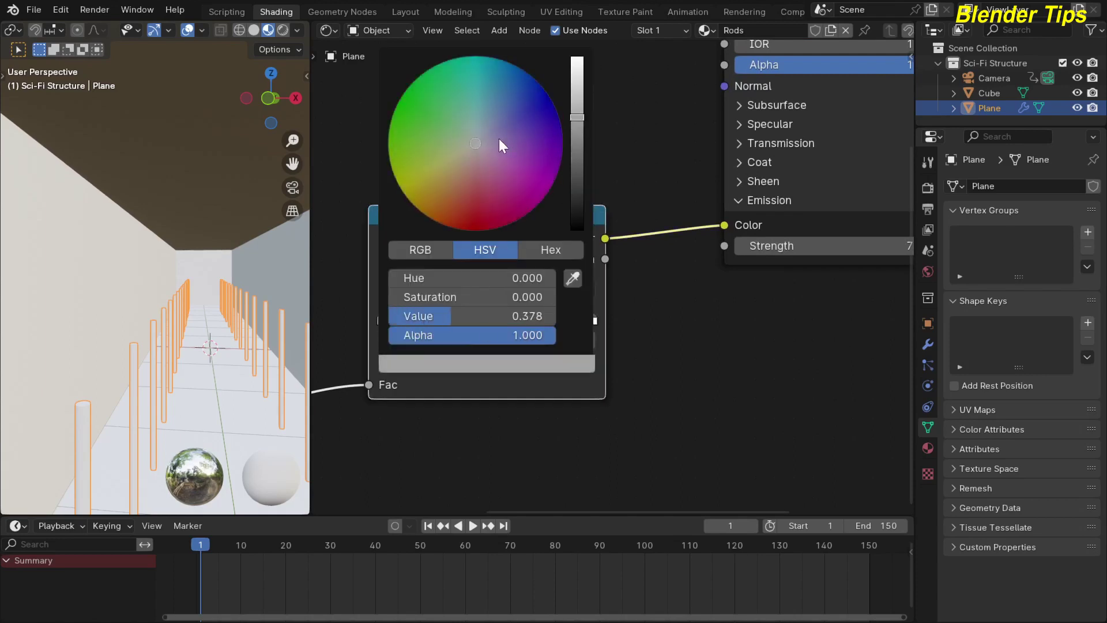
left_click(478, 140)
left_click_drag(478, 115, 484, 90)
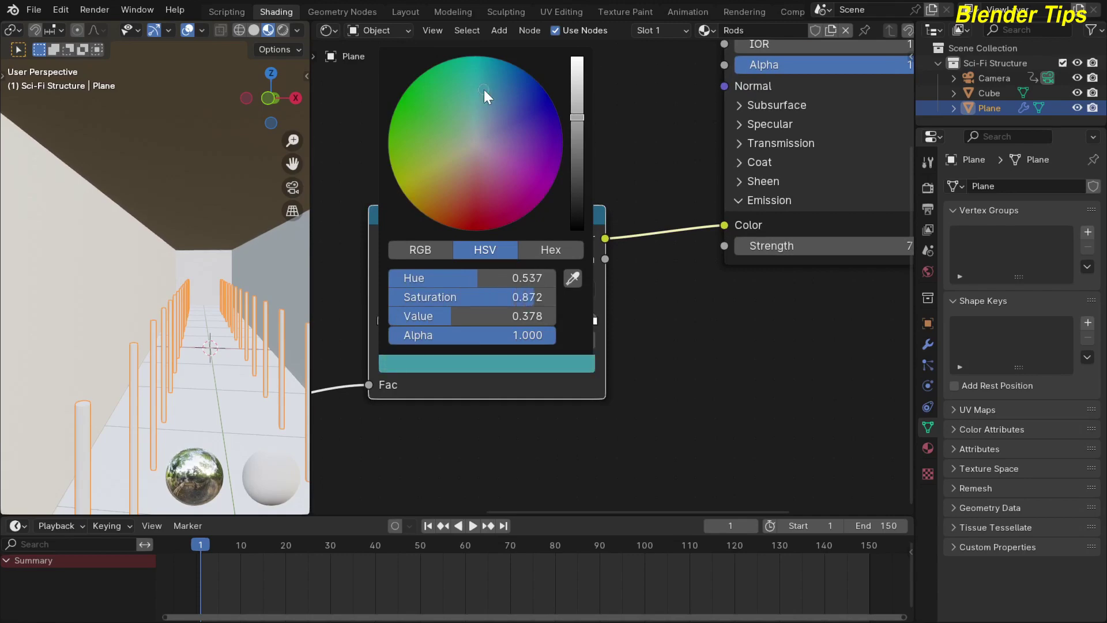
scroll(617, 310, "down", 2)
middle_click_drag(618, 310, 631, 257)
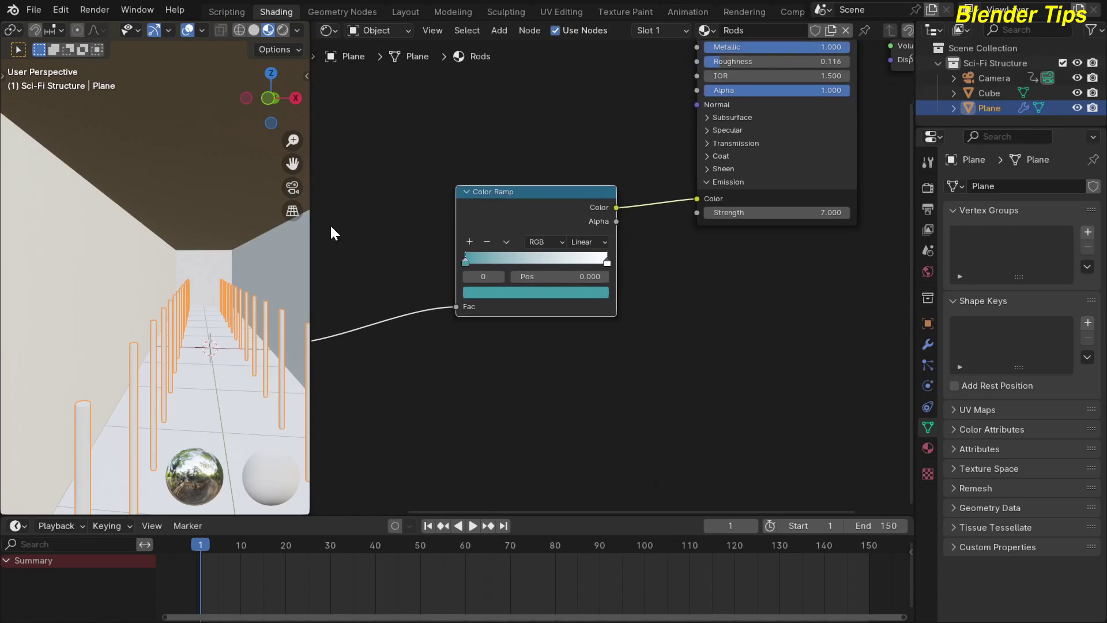
Step: Set the Rods material's Color Ramp interpolation to Constant and select its second, white stop
scroll(192, 304, "up", 4)
scroll(192, 305, "down", 8)
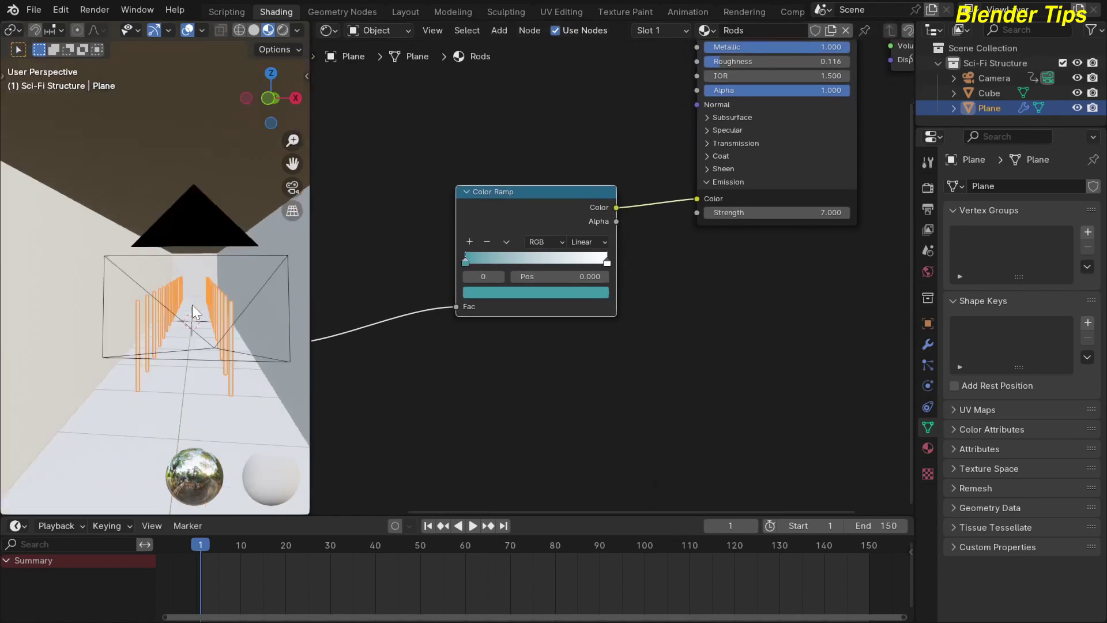
scroll(192, 305, "up", 4)
scroll(192, 305, "up", 1)
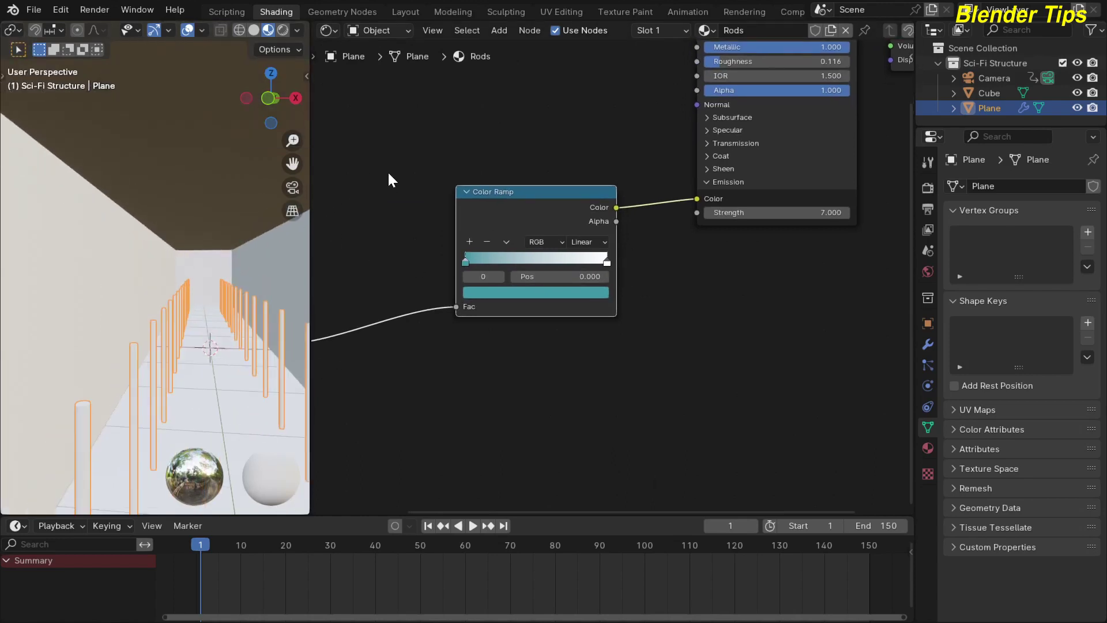
middle_click_drag(389, 175, 411, 202)
scroll(496, 144, "down", 4)
scroll(538, 153, "down", 1)
middle_click_drag(538, 154, 524, 167)
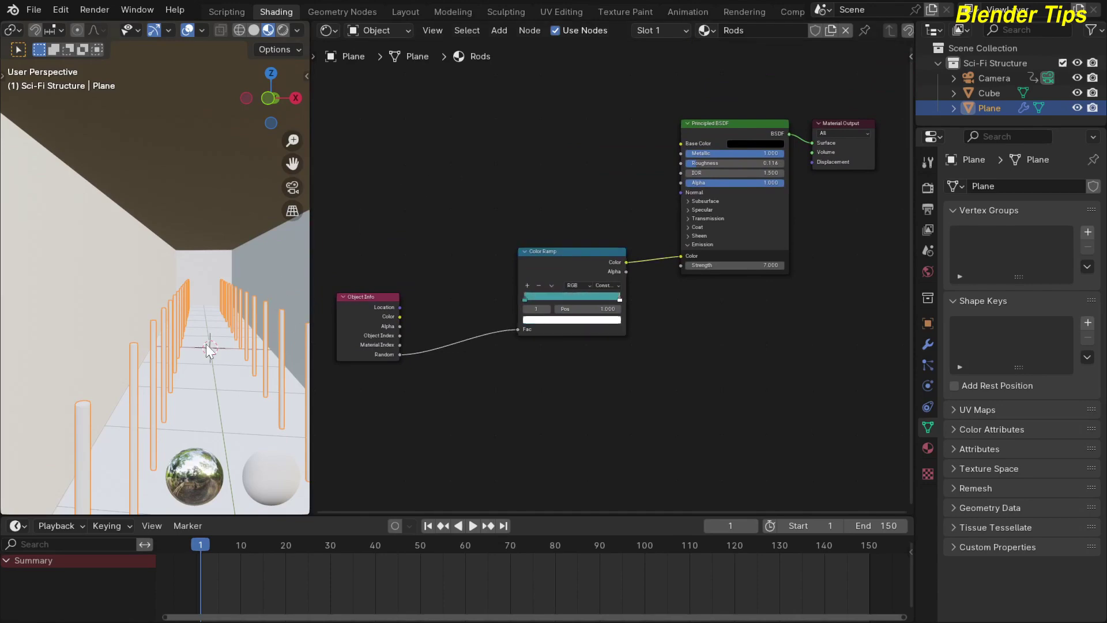
Step: In the Geometry Nodes workspace, assign the Rods material to the plane's Set Material node
scroll(206, 344, "up", 1)
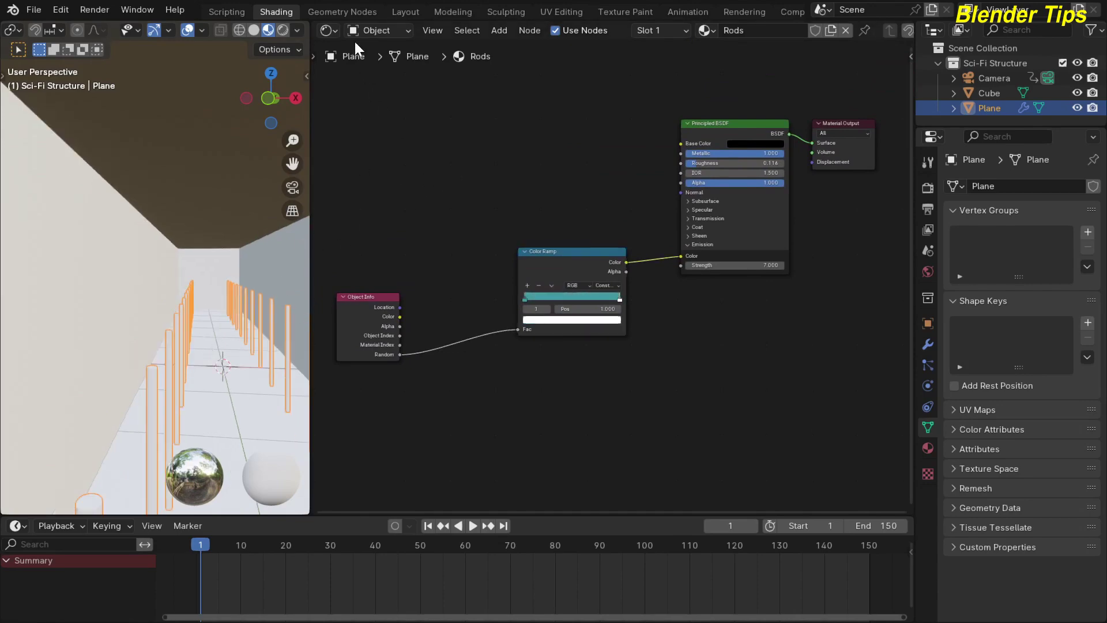
left_click(349, 13)
middle_click_drag(637, 168, 518, 207)
scroll(559, 175, "up", 10)
left_click(681, 326)
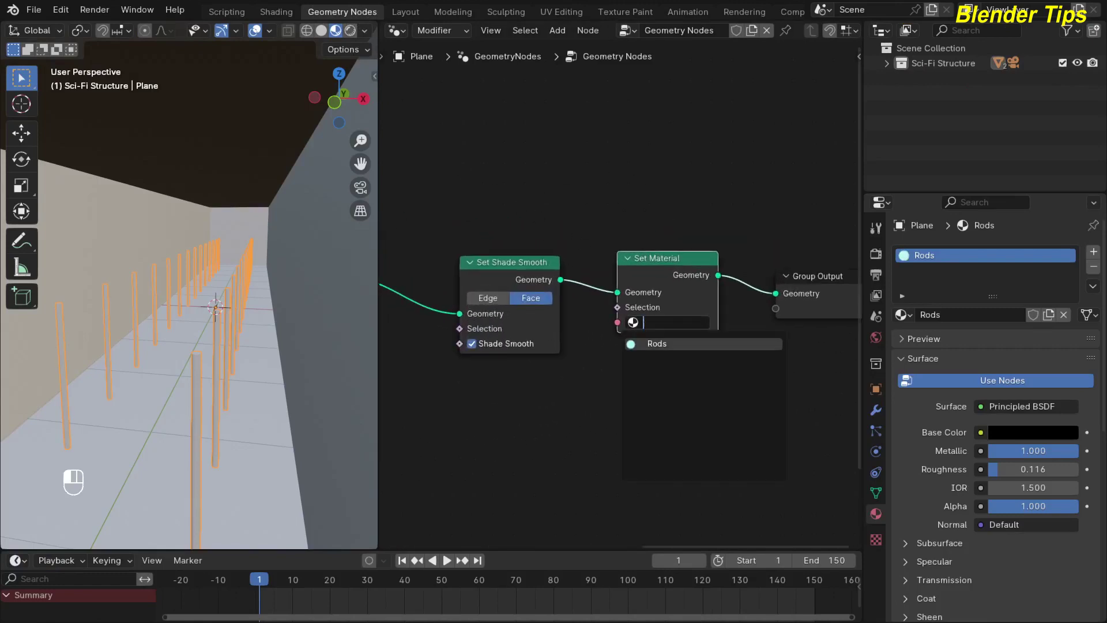
key("Return")
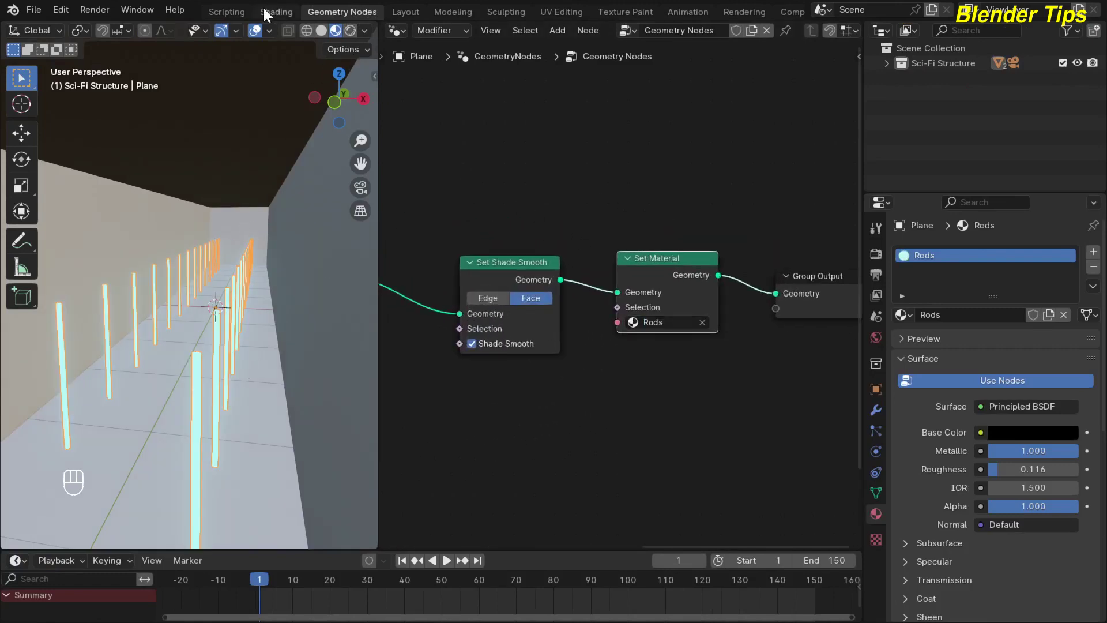
Step: Return to the Shading workspace and select the stretched cube that encloses the rods
left_click(287, 8)
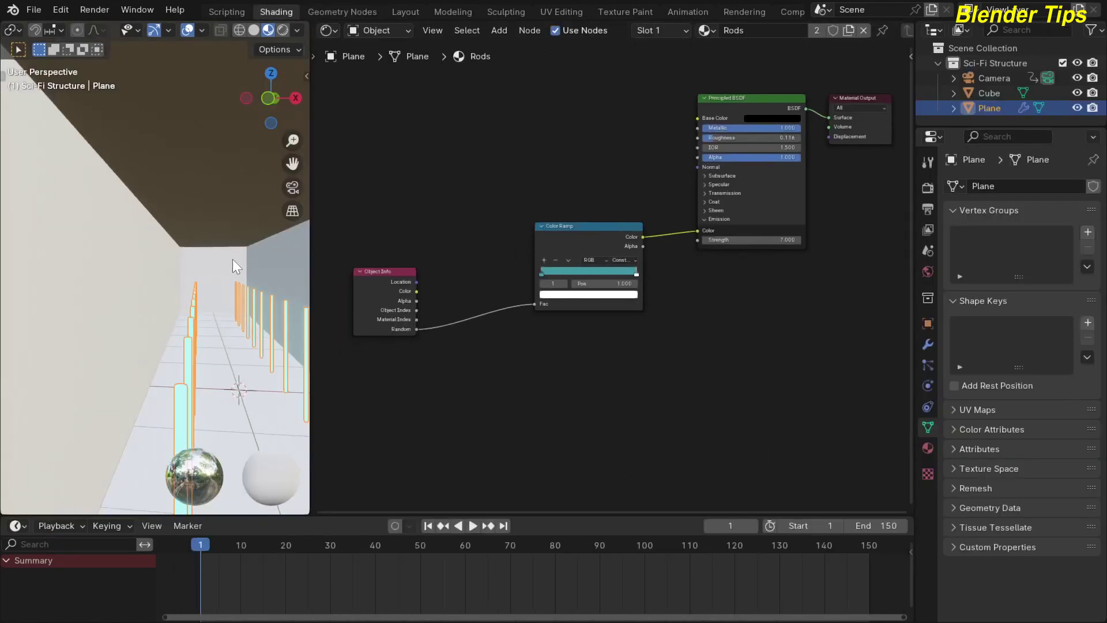
middle_click_drag(233, 258, 165, 253)
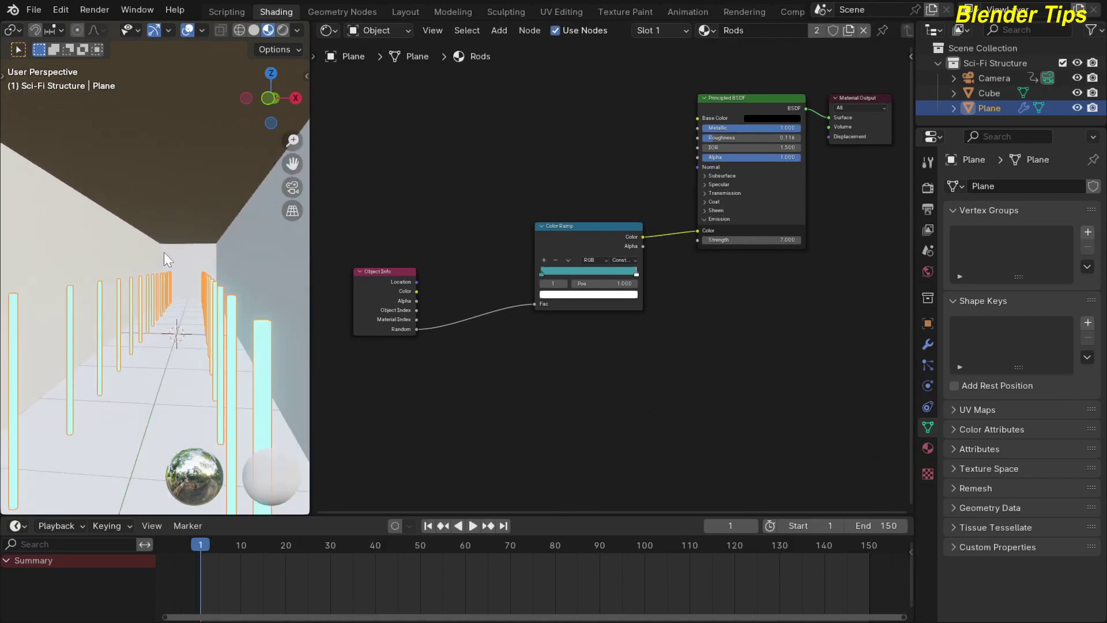
scroll(179, 227, "down", 10)
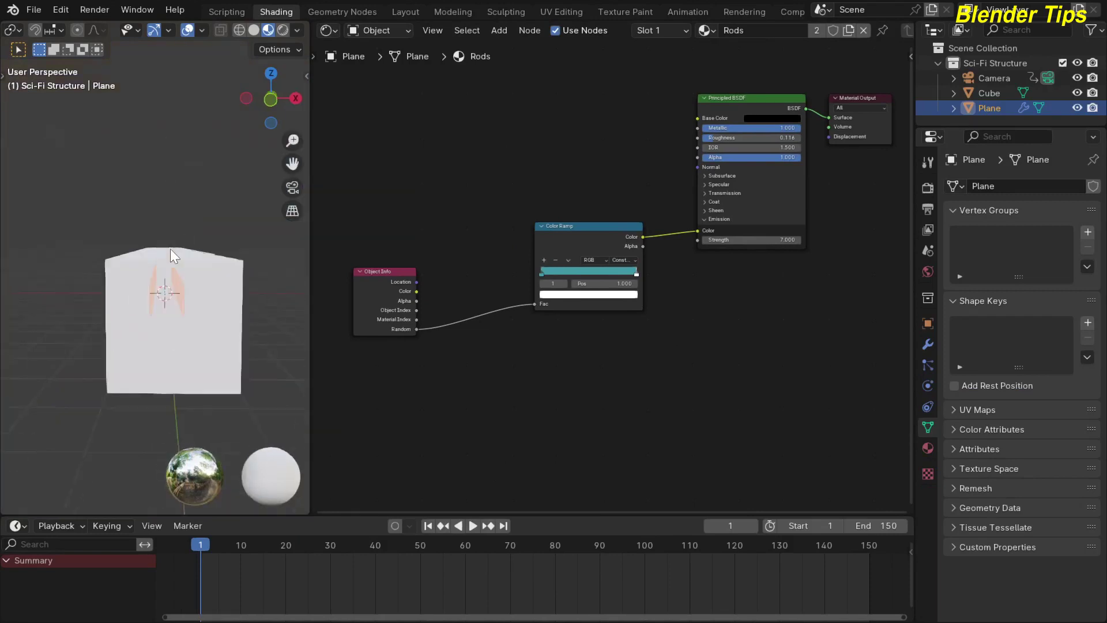
middle_click_drag(171, 248, 231, 229)
left_click(219, 361)
scroll(213, 265, "down", 1)
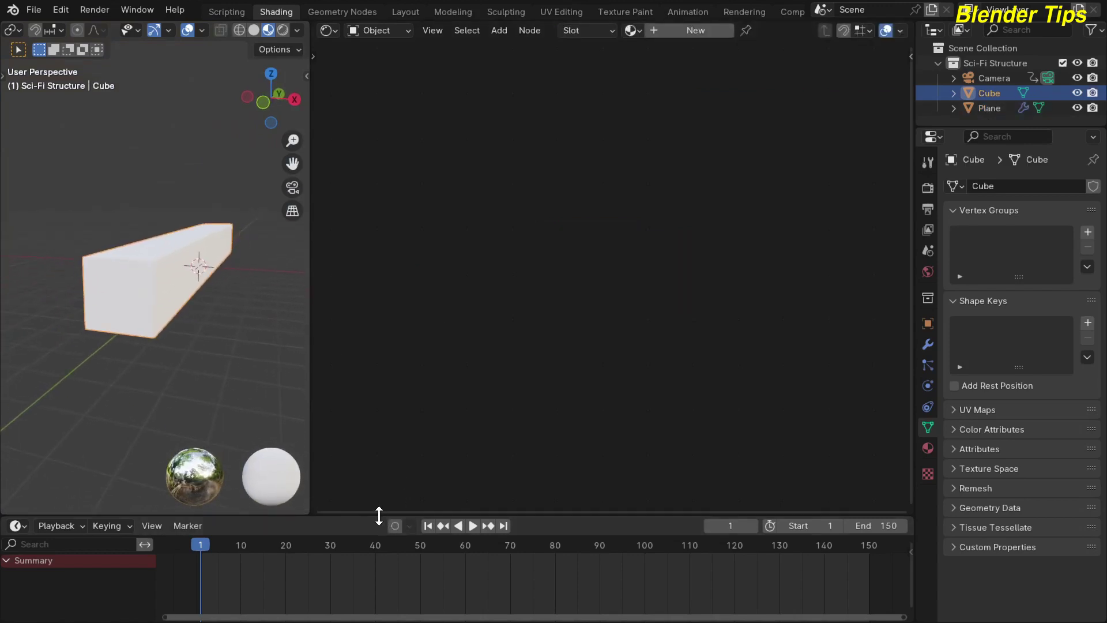
Step: Turn the timeline area below the viewport into an Asset Browser and enlarge it
left_click_drag(379, 515, 402, 427)
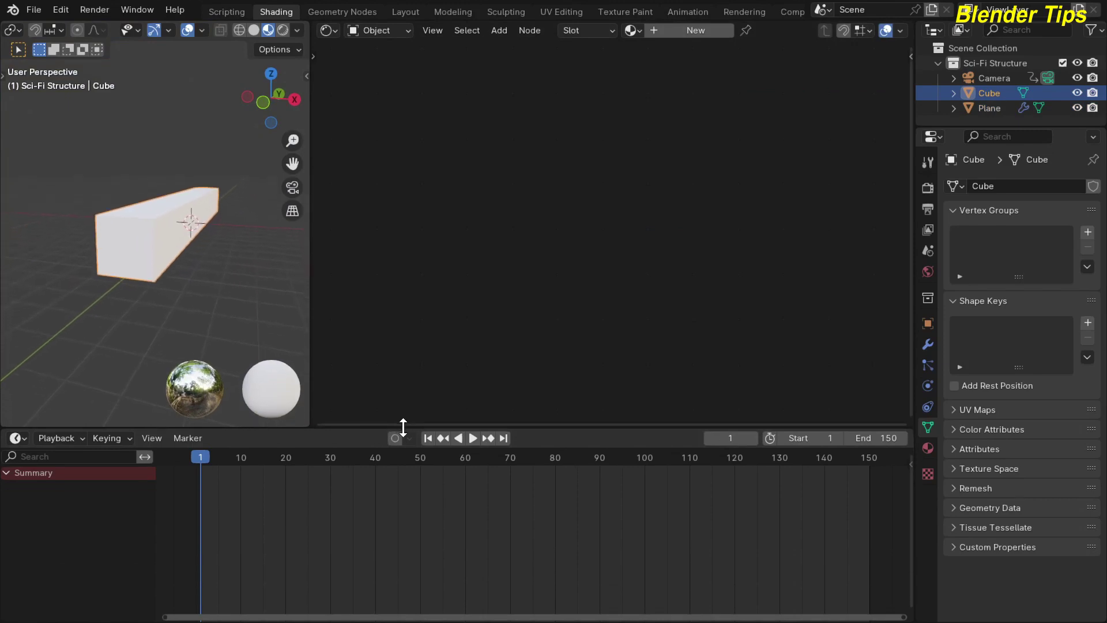
left_click(21, 441)
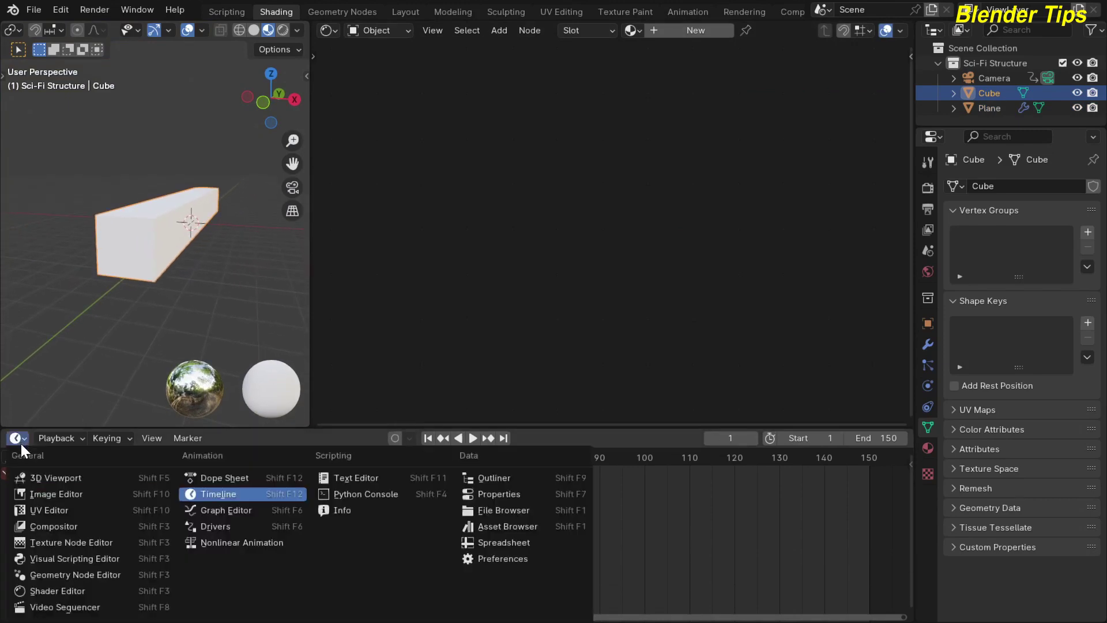
left_click(500, 528)
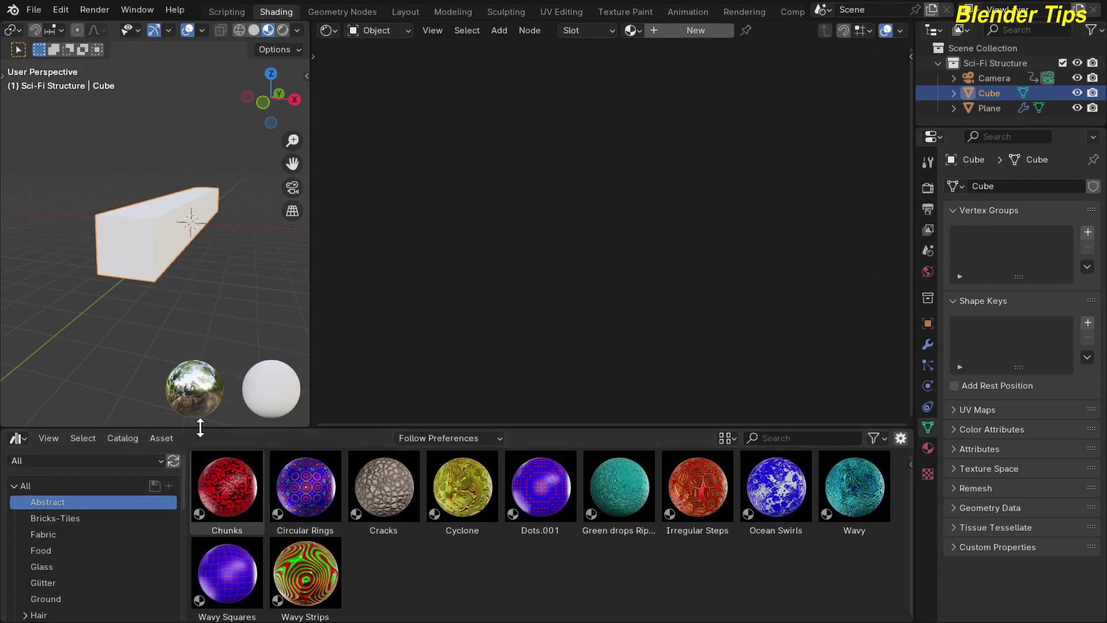
left_click_drag(200, 427, 218, 333)
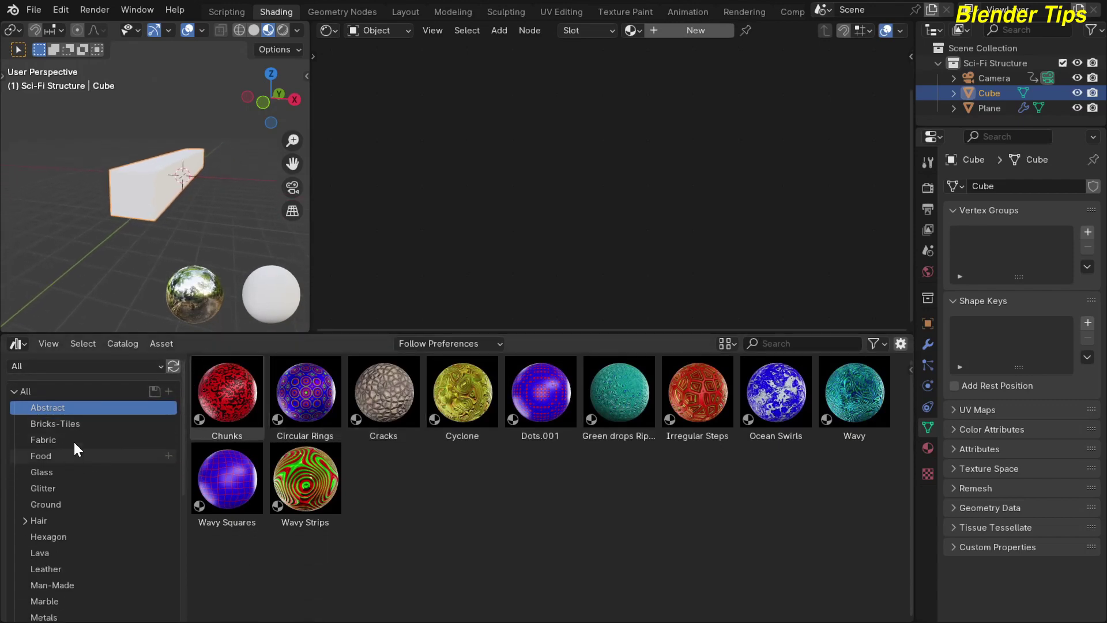
Step: Browse the asset library's material categories from Bricks-Tiles through Metals, Ornaments and Sand, and return to Abstract
scroll(79, 455, "down", 6)
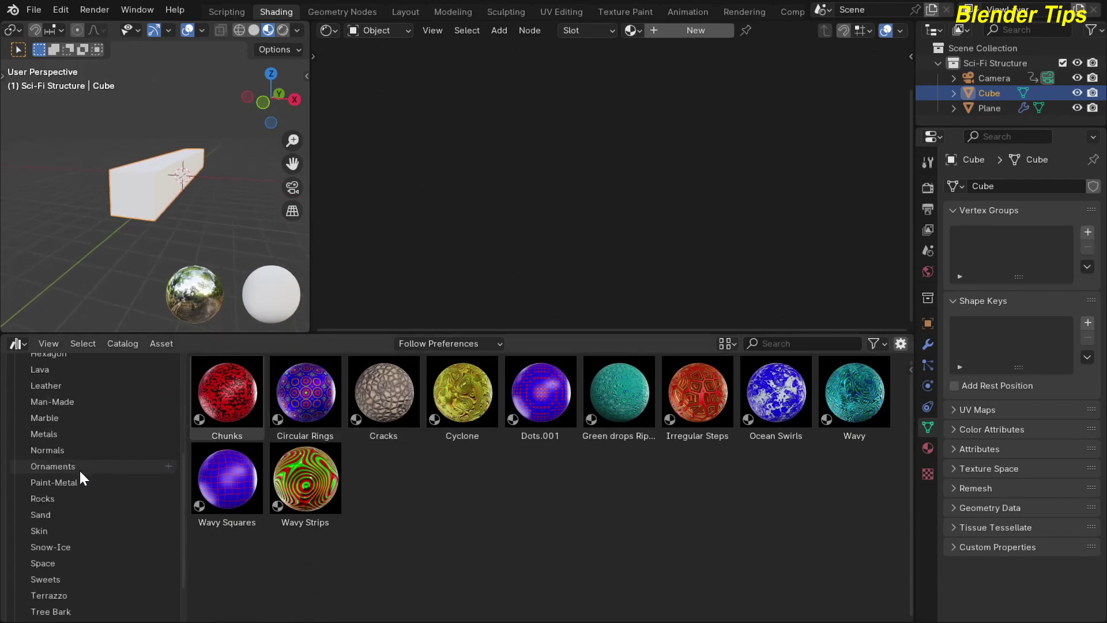
scroll(79, 469, "up", 6)
left_click(74, 424)
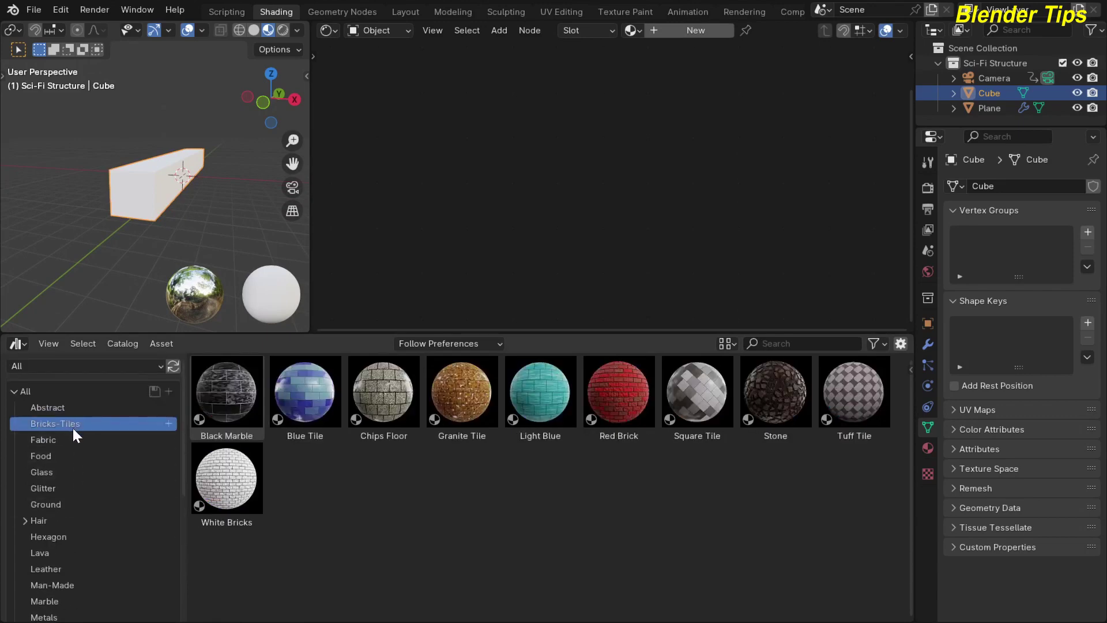
left_click(72, 439)
left_click(73, 454)
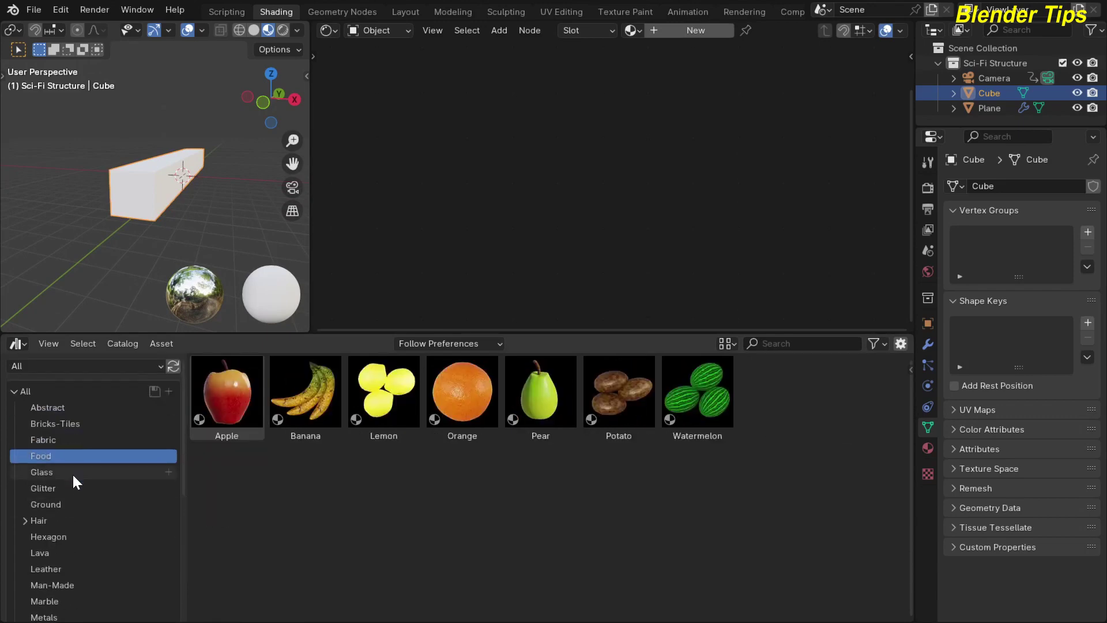
left_click(73, 476)
left_click(72, 489)
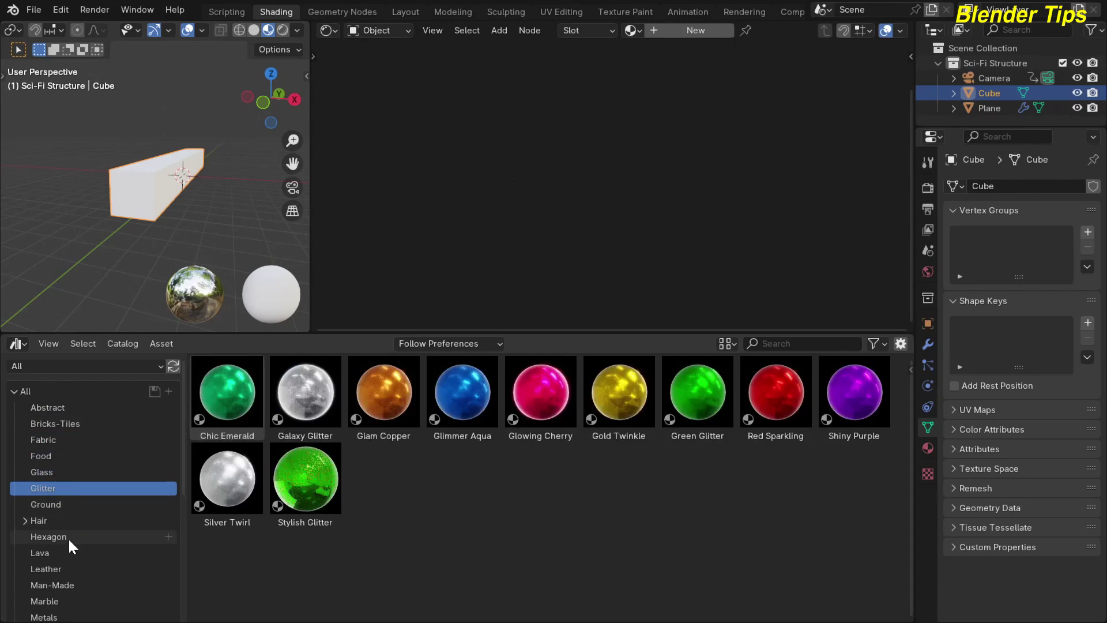
left_click(68, 537)
scroll(85, 525, "down", 5)
left_click(65, 480)
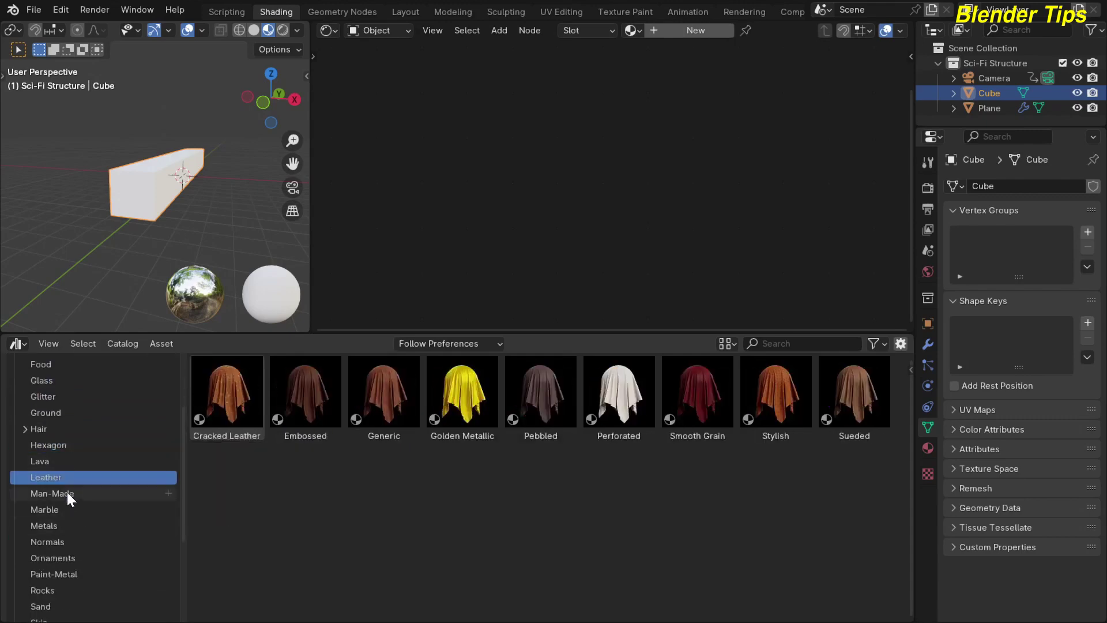
left_click(67, 494)
left_click(64, 510)
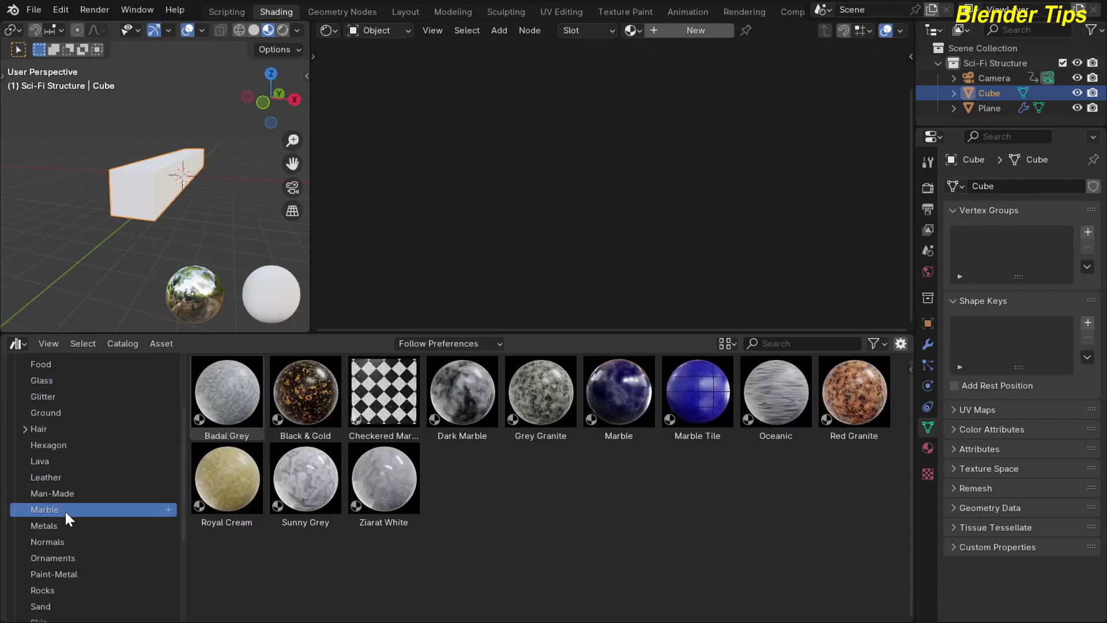
left_click(62, 526)
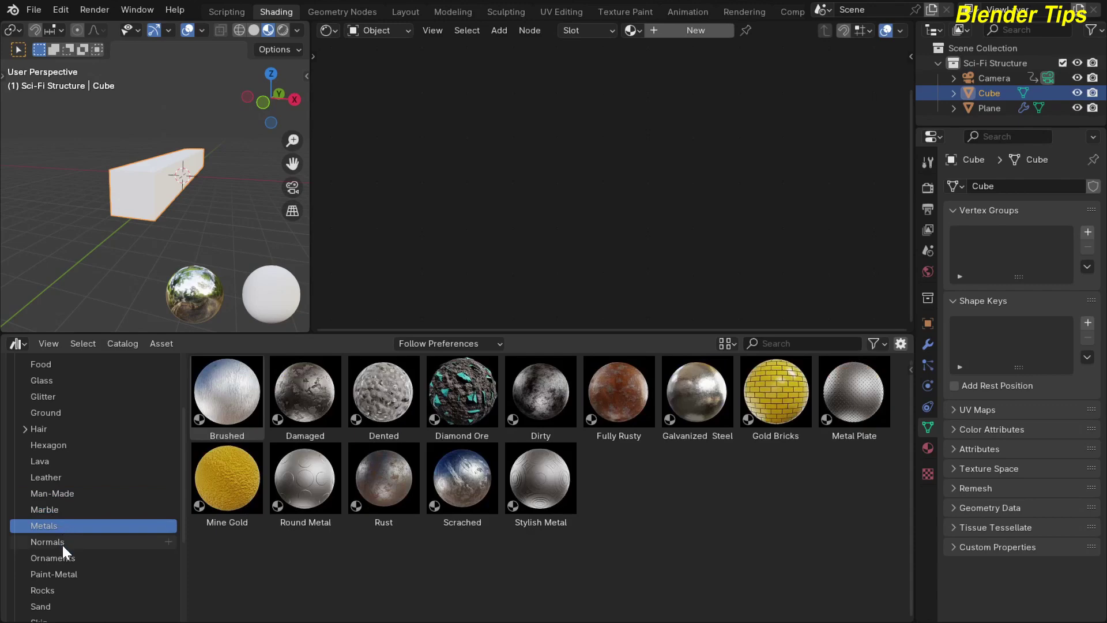
left_click(65, 563)
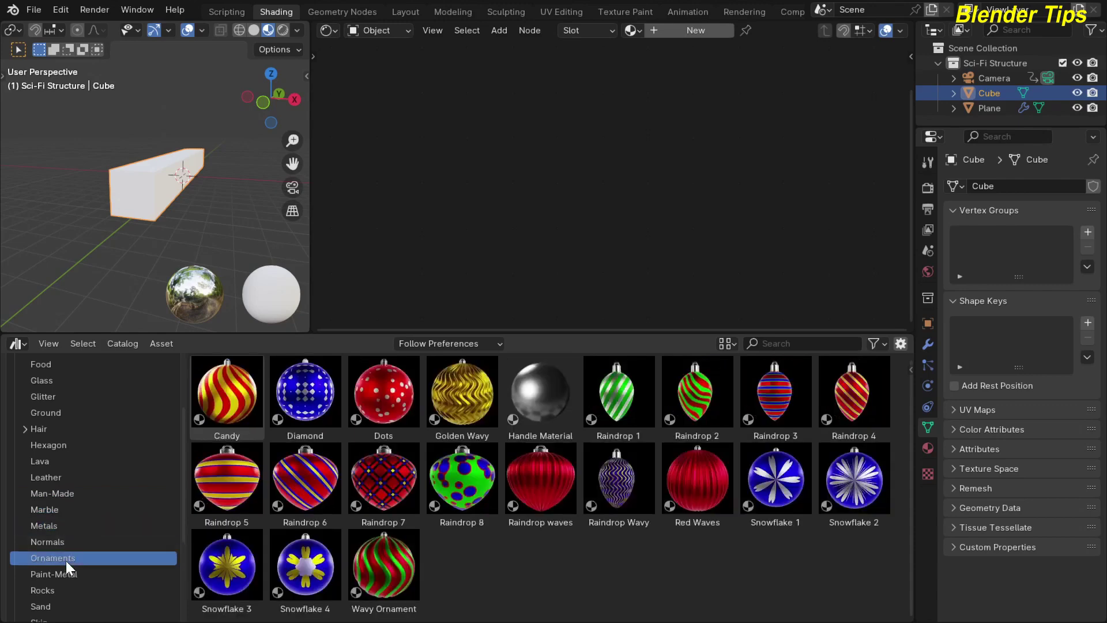
scroll(85, 542, "down", 4)
left_click(52, 531)
left_click(52, 545)
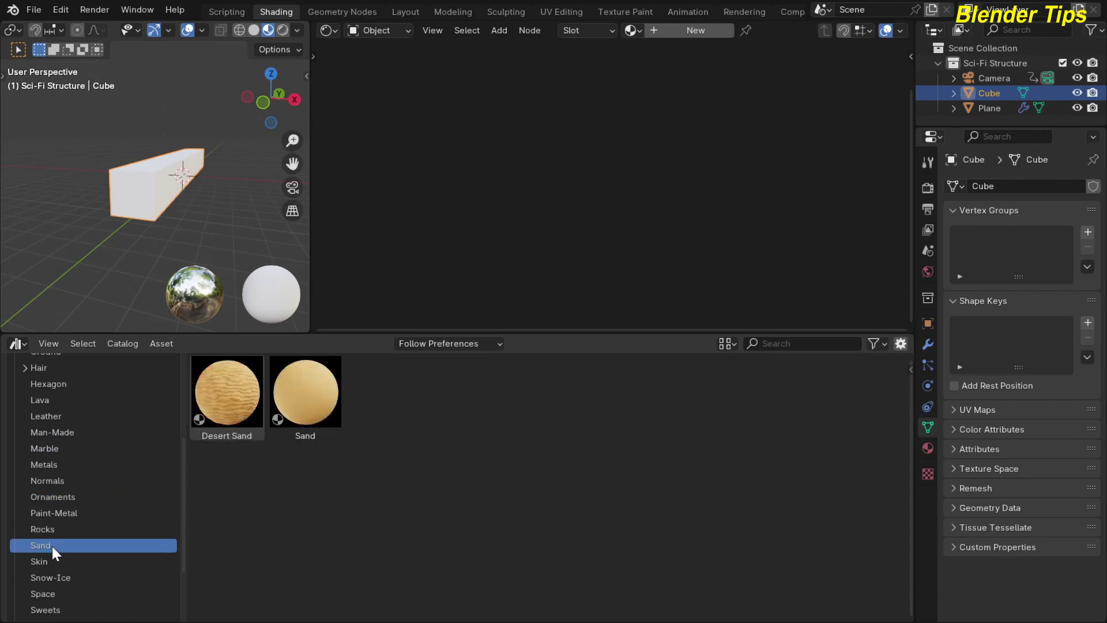
scroll(67, 527, "up", 5)
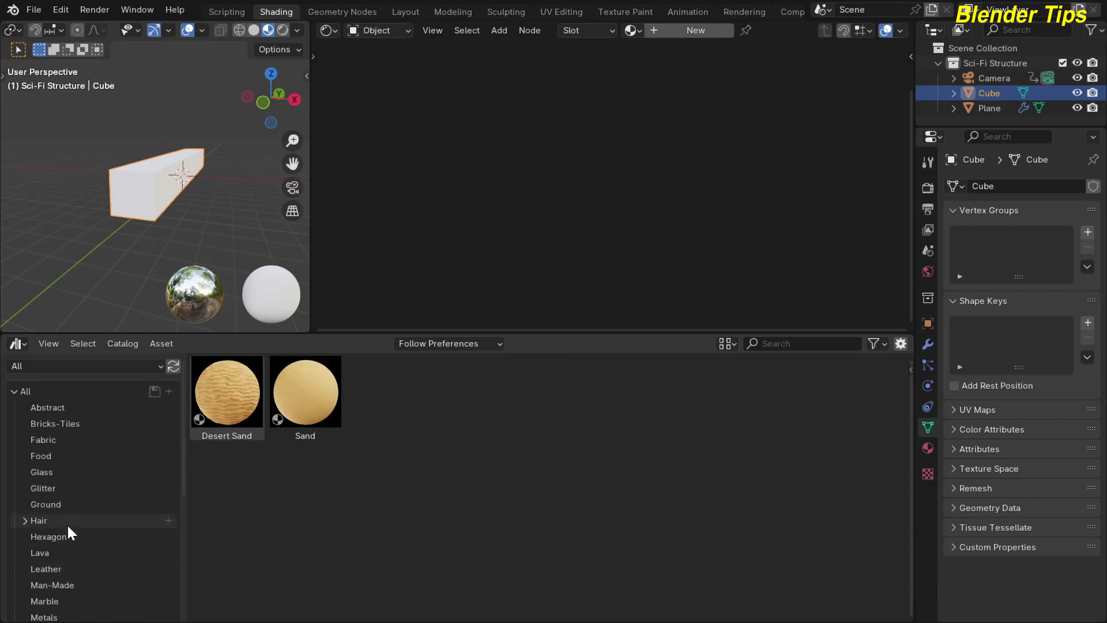
left_click(82, 409)
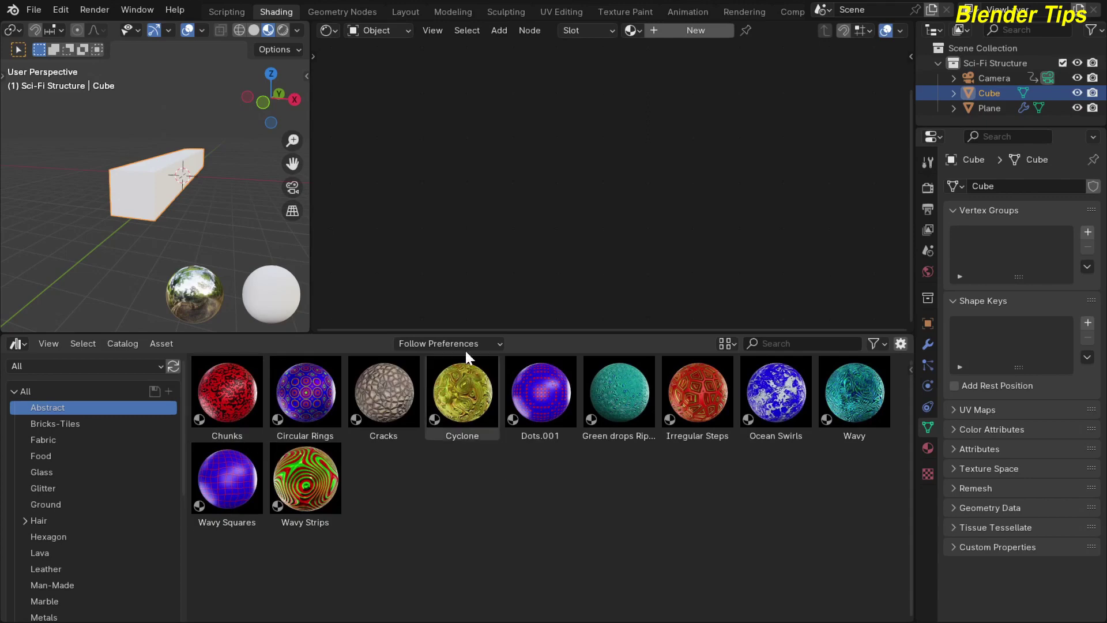
Step: Reduce the Asset Browser's height and show the cube's material properties
left_click_drag(465, 333, 468, 408)
left_click(927, 449)
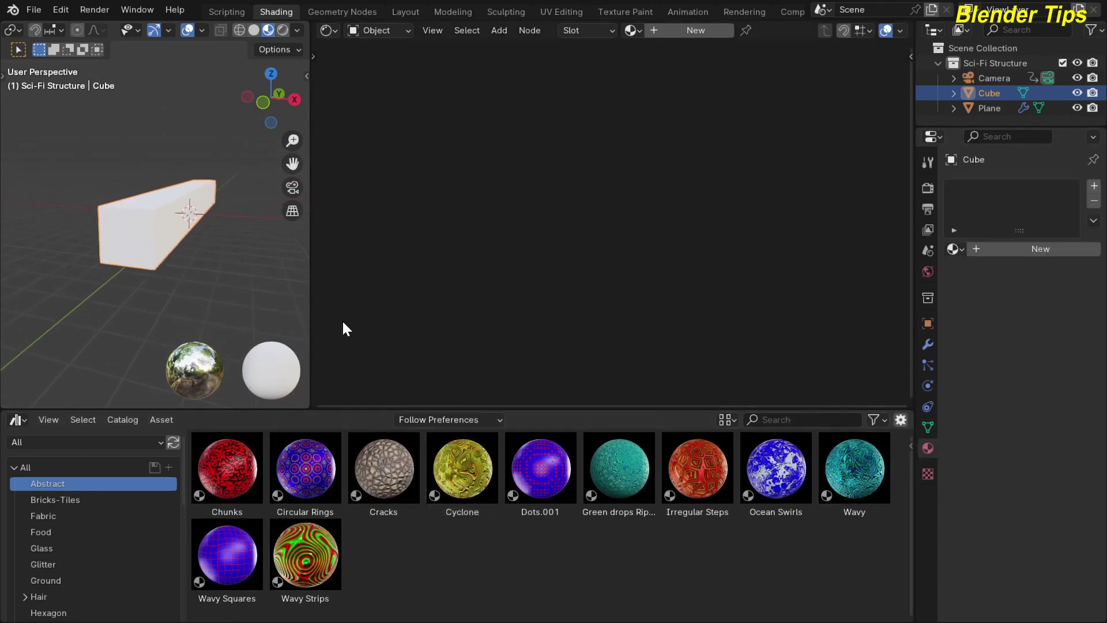
scroll(133, 244, "up", 5)
scroll(132, 245, "down", 3)
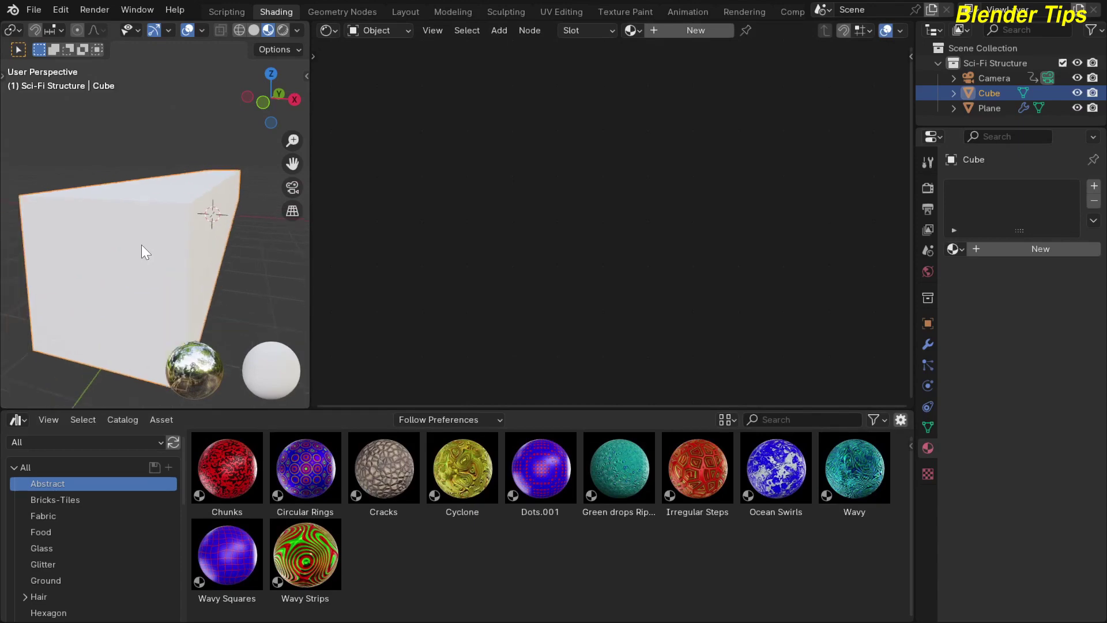
Step: Try the Chunks and Wavy Strips materials from the Abstract category on the cube
left_click_drag(221, 469, 151, 270)
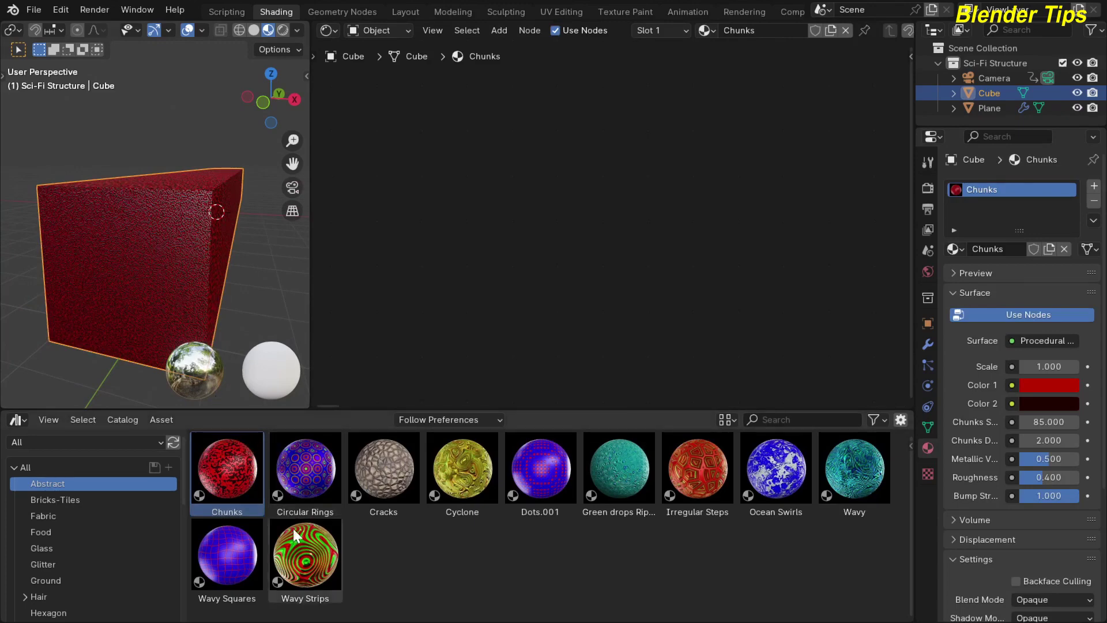
left_click_drag(305, 562, 143, 241)
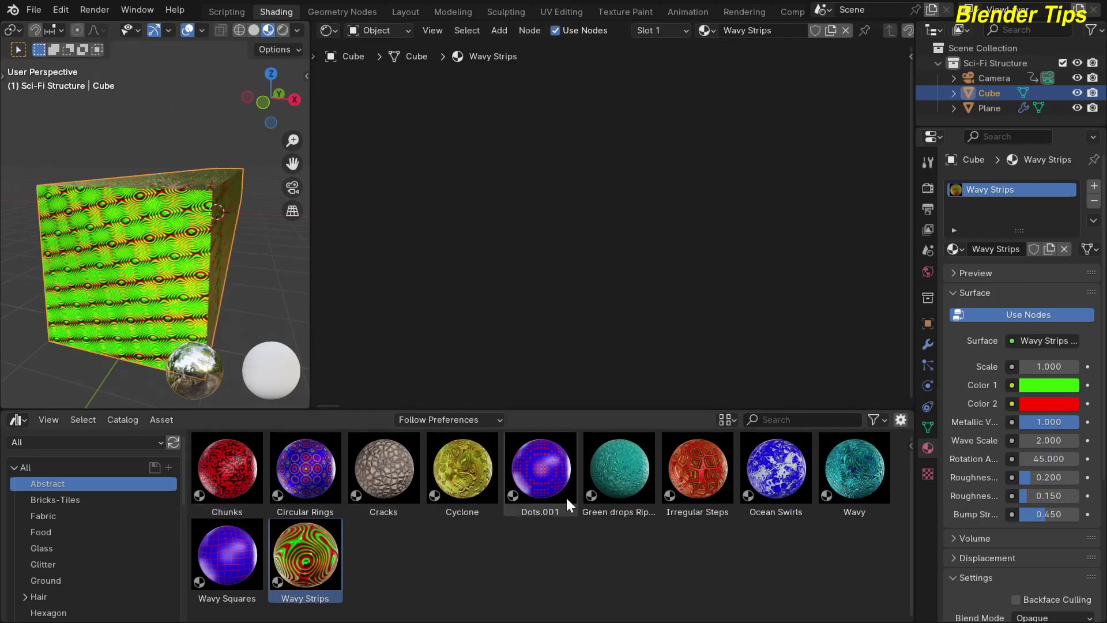
Step: Apply the Irregular Steps material from the Abstract category to the cube
left_click_drag(709, 485, 130, 254)
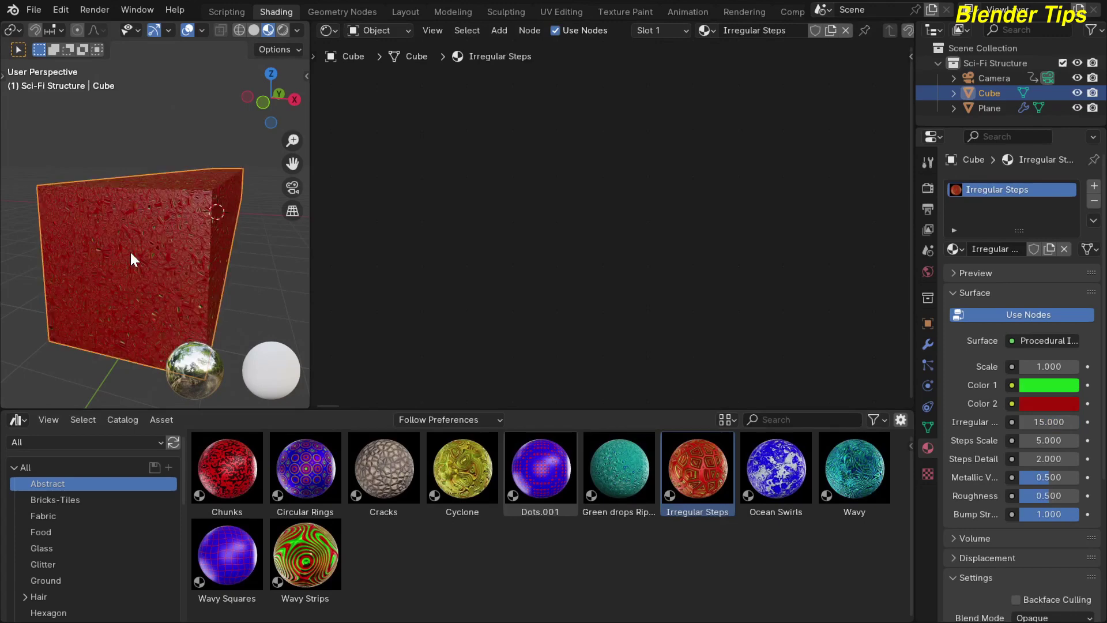
scroll(153, 228, "down", 3)
middle_click_drag(152, 229, 131, 243)
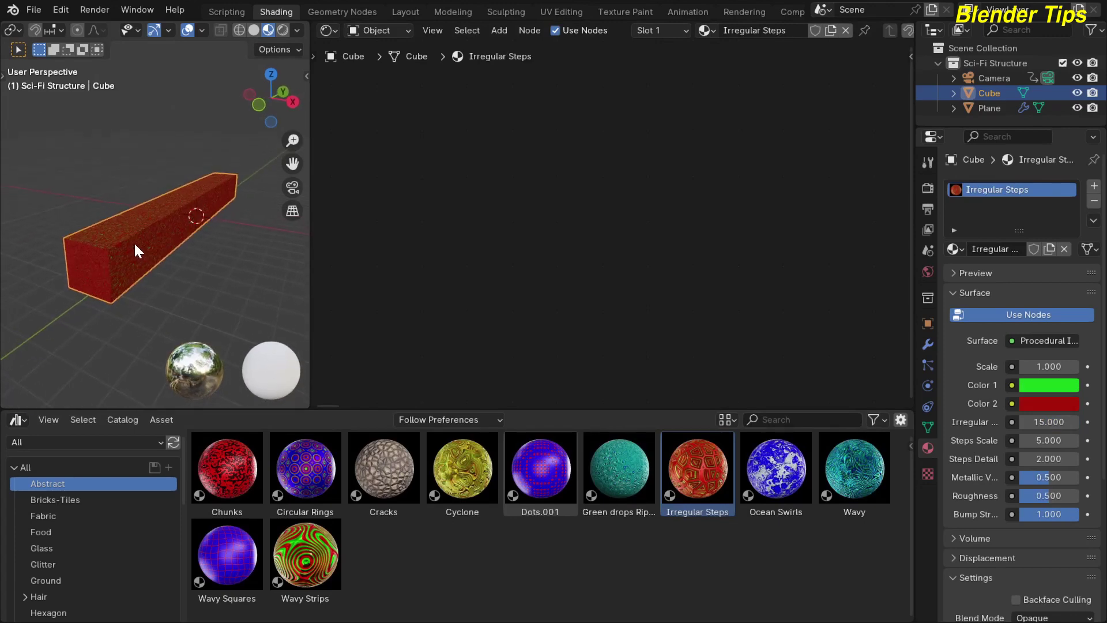
Step: Enter Edit Mode on the cube and select its long top and bottom faces
key("Tab")
scroll(133, 243, "up", 4)
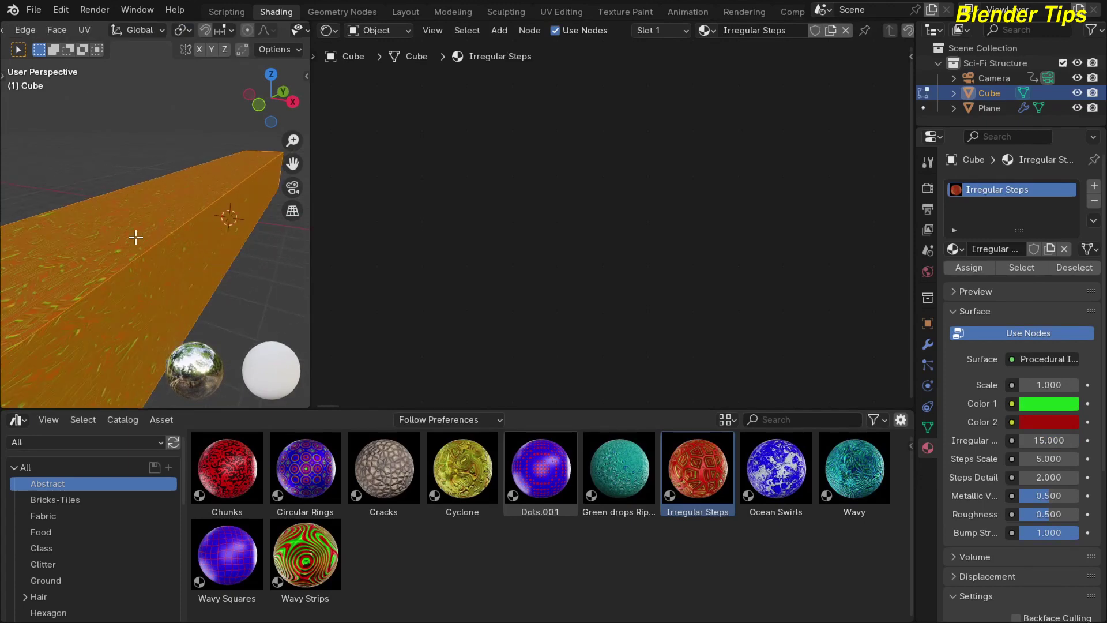
left_click(133, 227)
scroll(132, 226, "down", 3)
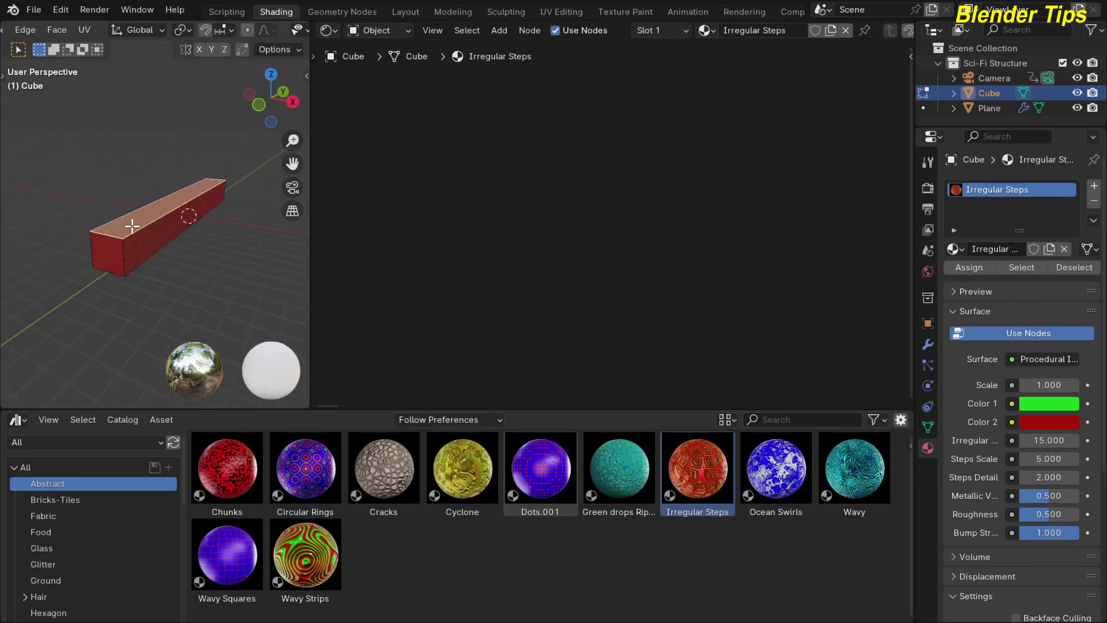
middle_click_drag(130, 227, 148, 161)
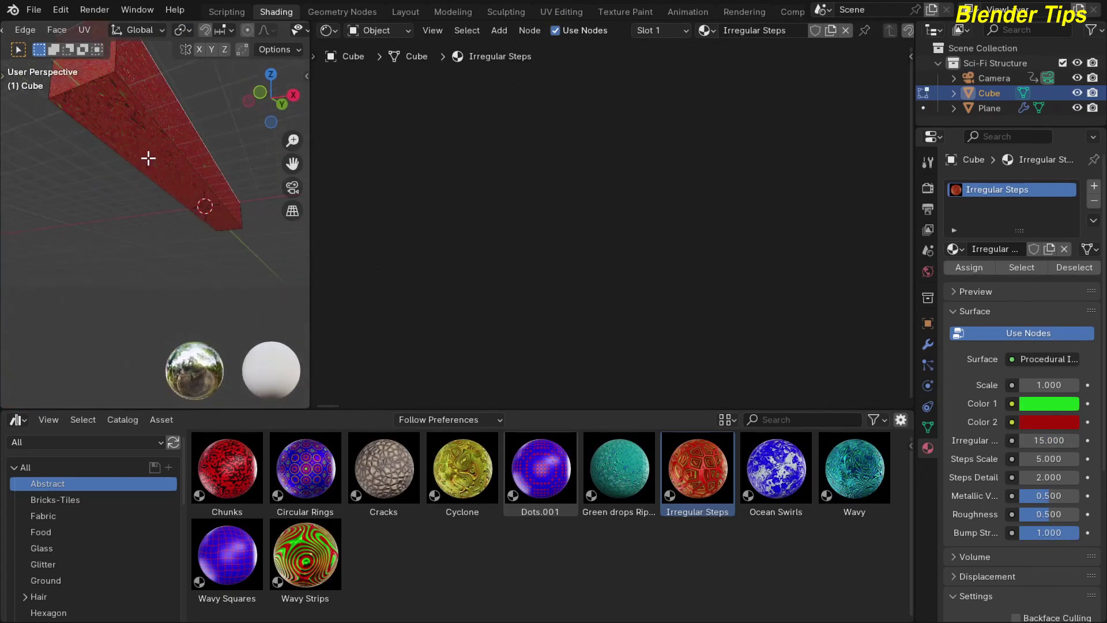
key("a")
middle_click_drag(185, 124, 160, 217)
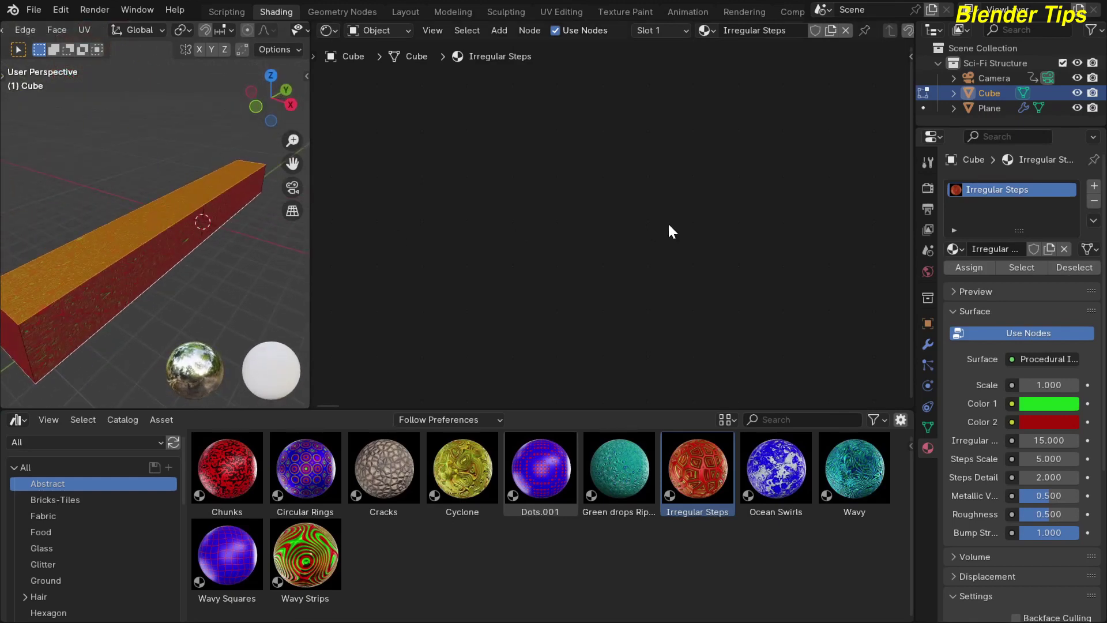
Step: Switch the material in the cube's existing slot to Chunks
left_click(955, 249)
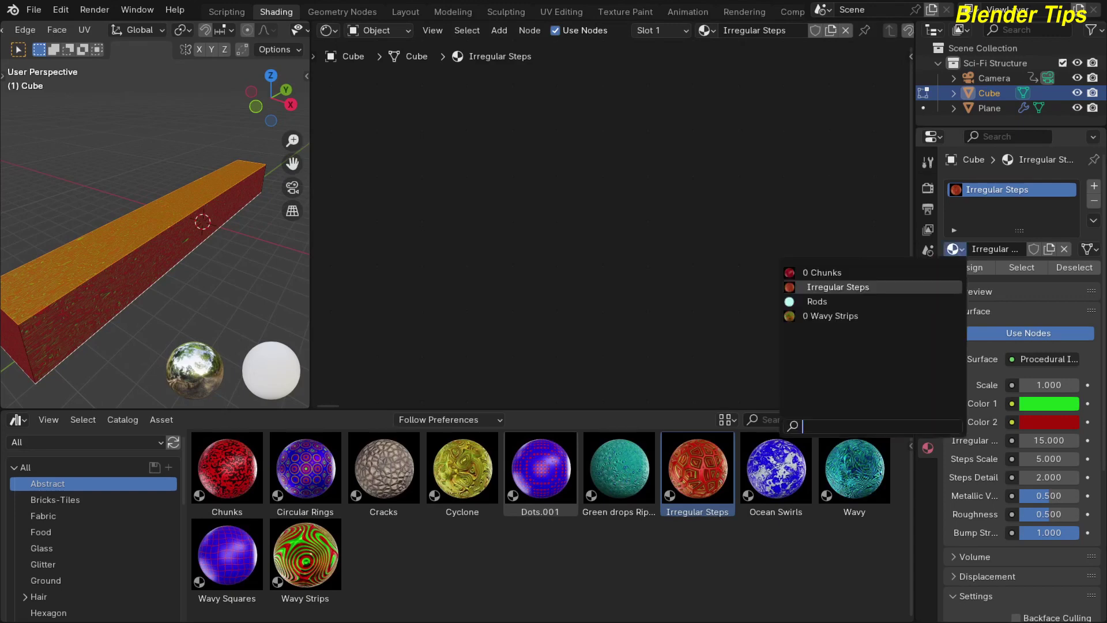
left_click(830, 272)
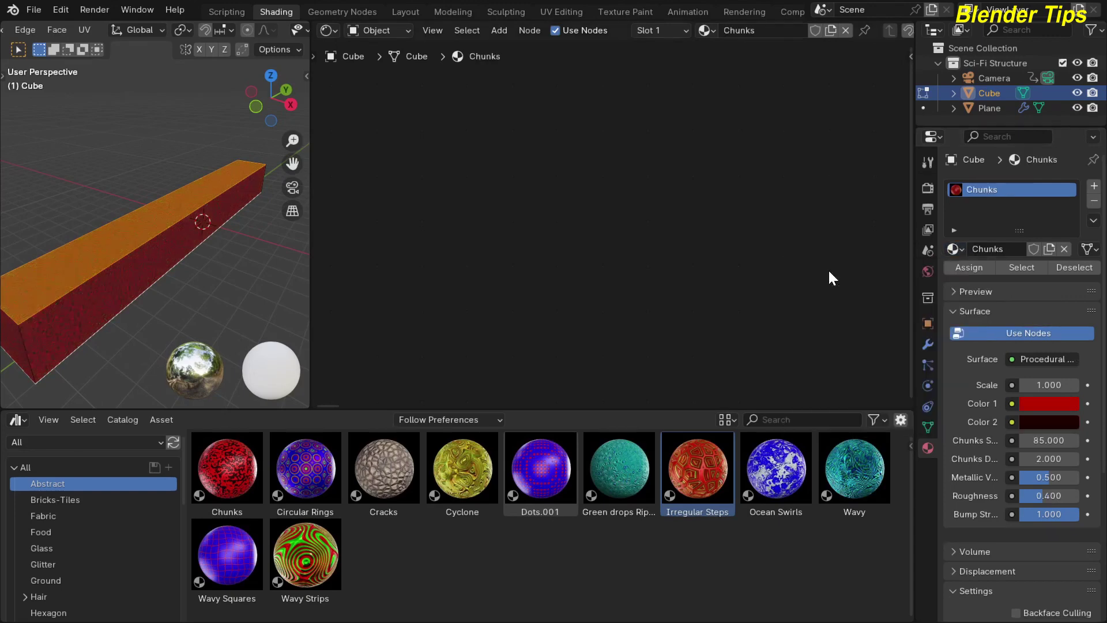
Step: Select the cube's two long side faces and assign them the Wavy Strips material in a new second material slot
middle_click_drag(161, 244, 198, 225)
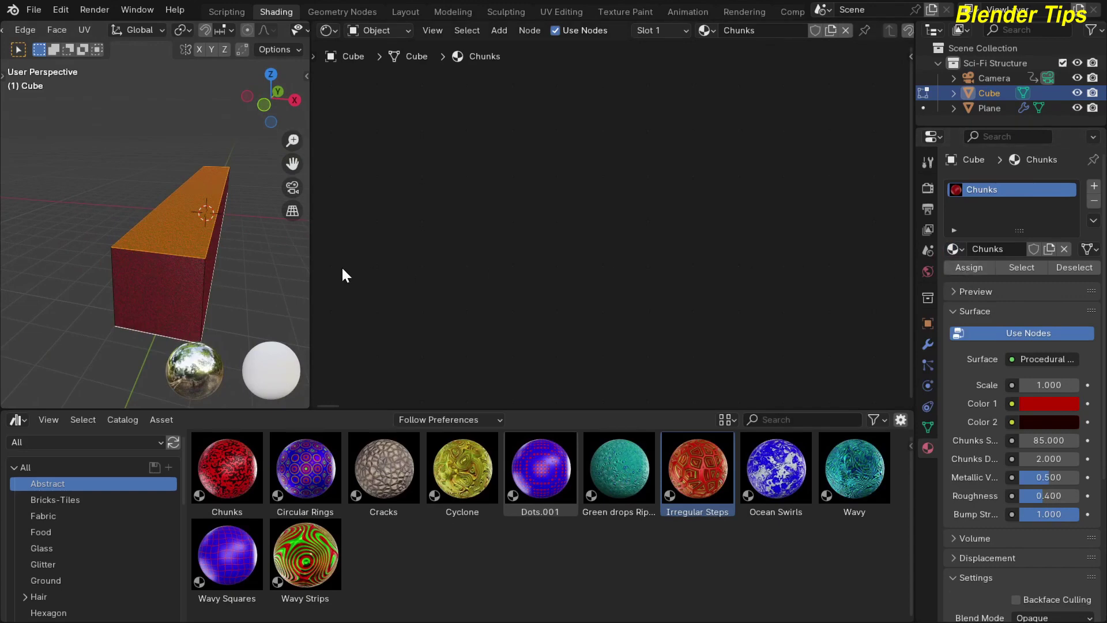
scroll(215, 264, "up", 4)
scroll(201, 245, "down", 2)
middle_click_drag(201, 242, 196, 233)
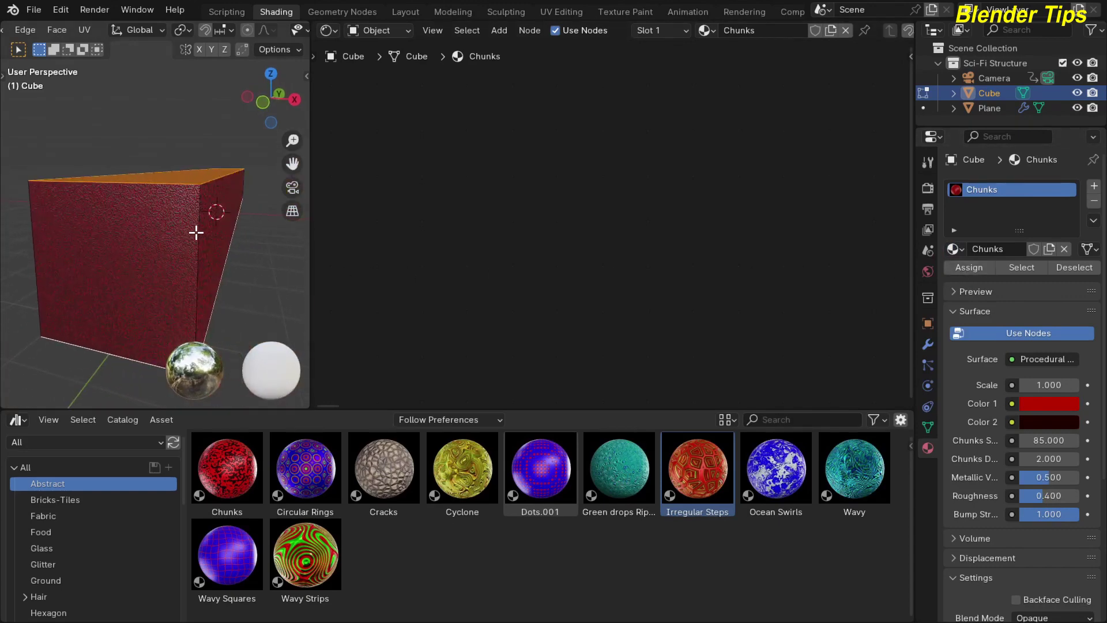
left_click(214, 247)
mouse_move(143, 254)
middle_mouse_down()
mouse_move(192, 260)
mouse_move(155, 252)
middle_mouse_up()
left_click(255, 243)
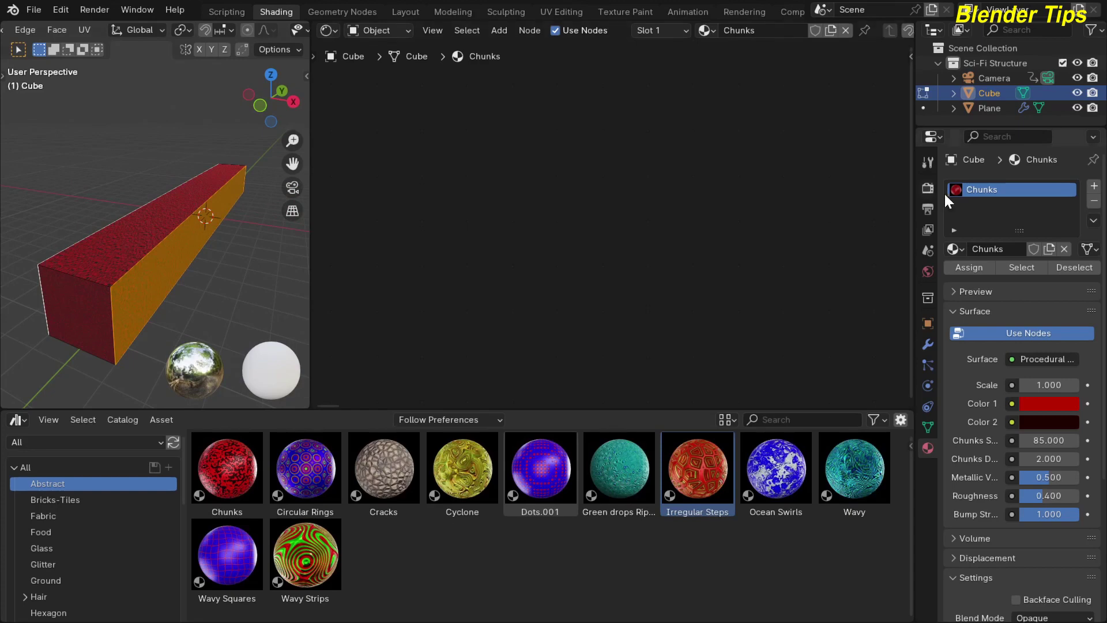
left_click(1094, 189)
left_click(956, 280)
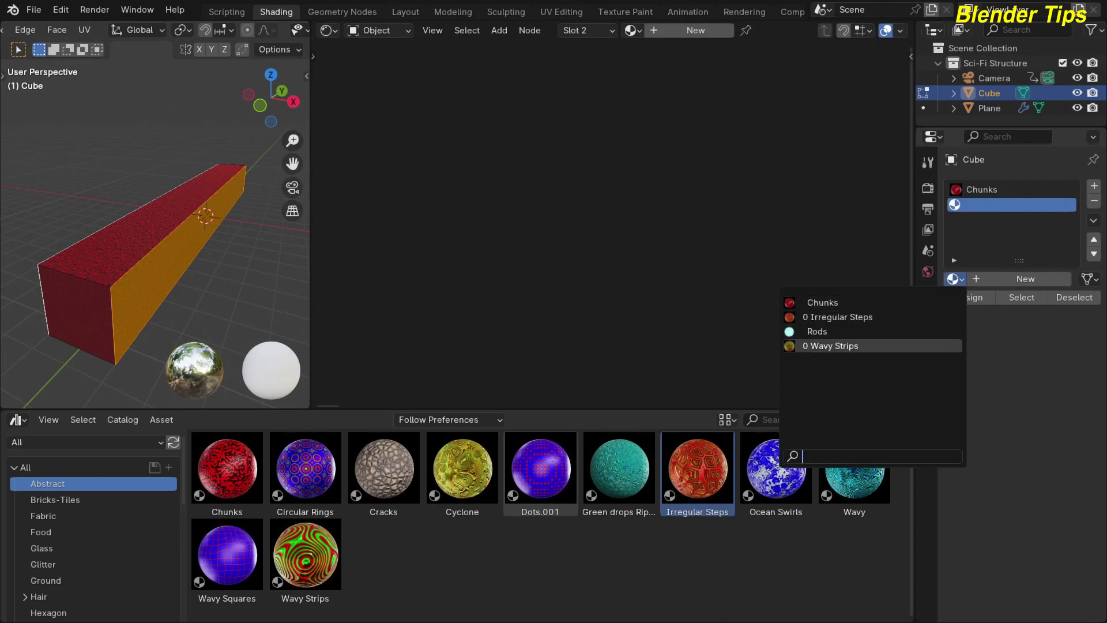
left_click(848, 346)
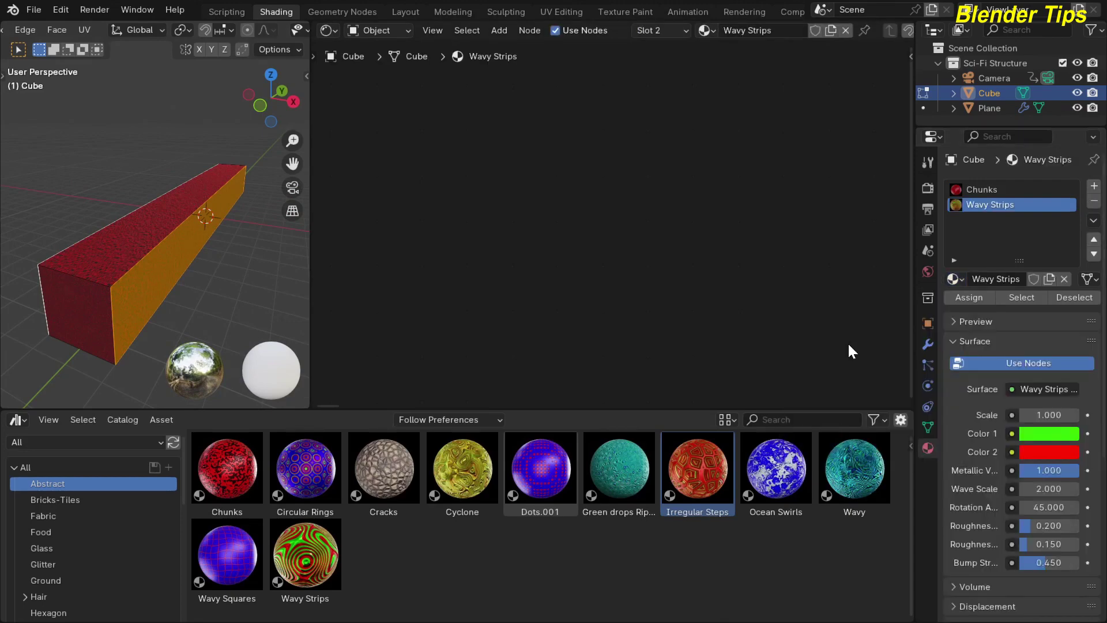
left_click(967, 300)
Step: Select the cube's two end faces and assign them the Irregular Steps material in a new third material slot
mouse_move(215, 242)
middle_mouse_down()
mouse_move(225, 234)
mouse_move(5, 240)
mouse_move(193, 248)
mouse_move(102, 240)
mouse_move(223, 267)
mouse_move(15, 264)
mouse_move(29, 264)
middle_mouse_up()
left_click(123, 277)
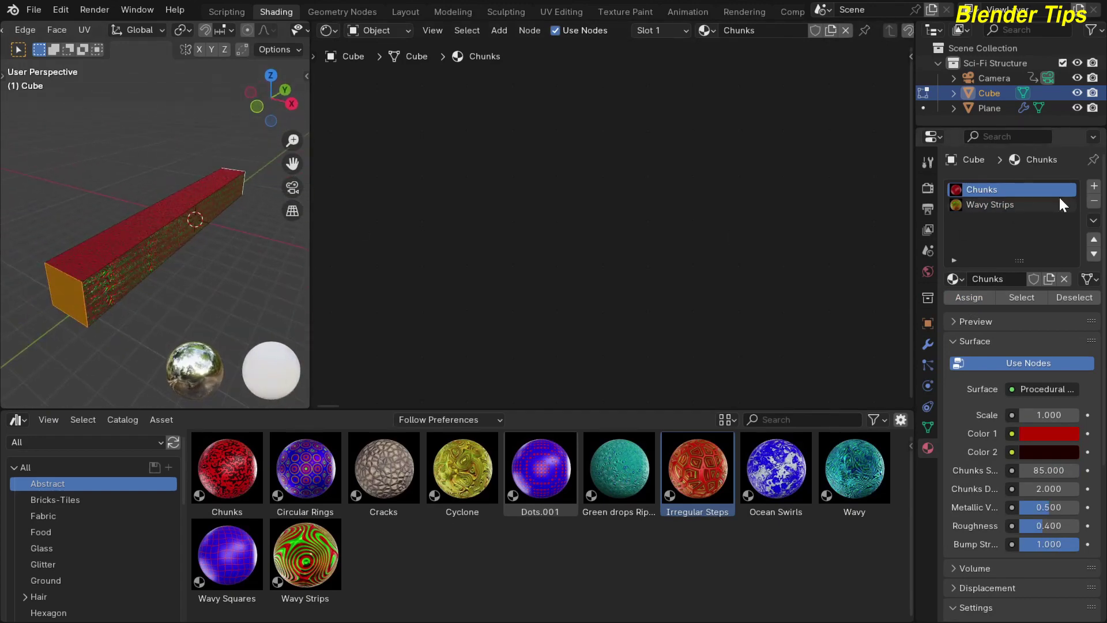
left_click(1095, 187)
left_click(954, 278)
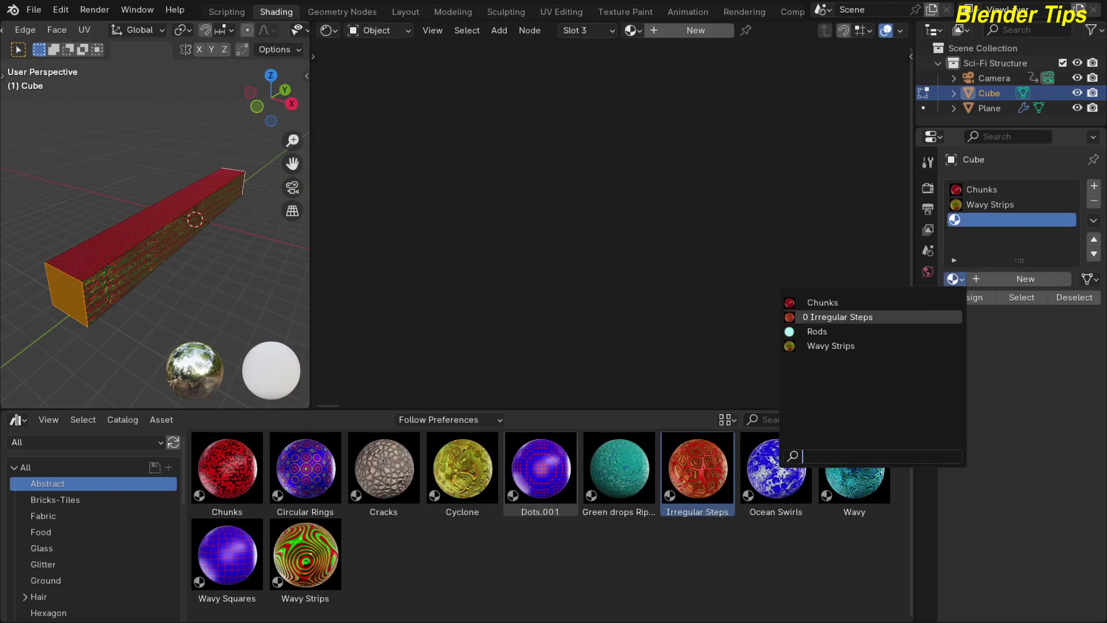
left_click(857, 317)
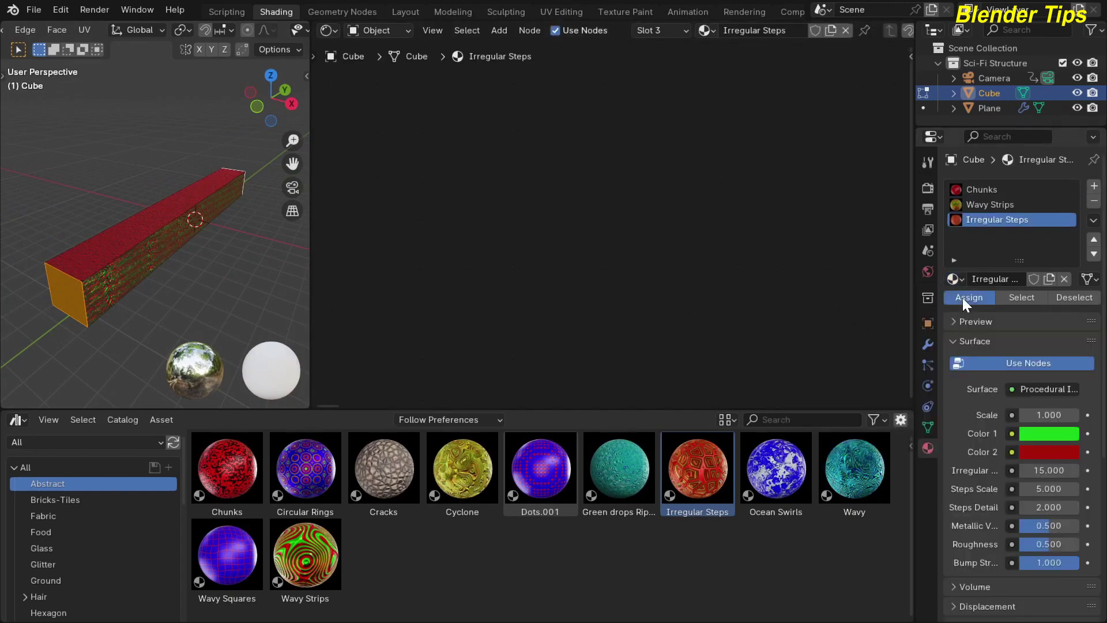
scroll(96, 292, "up", 2)
scroll(97, 292, "down", 1)
middle_click_drag(109, 275, 122, 269)
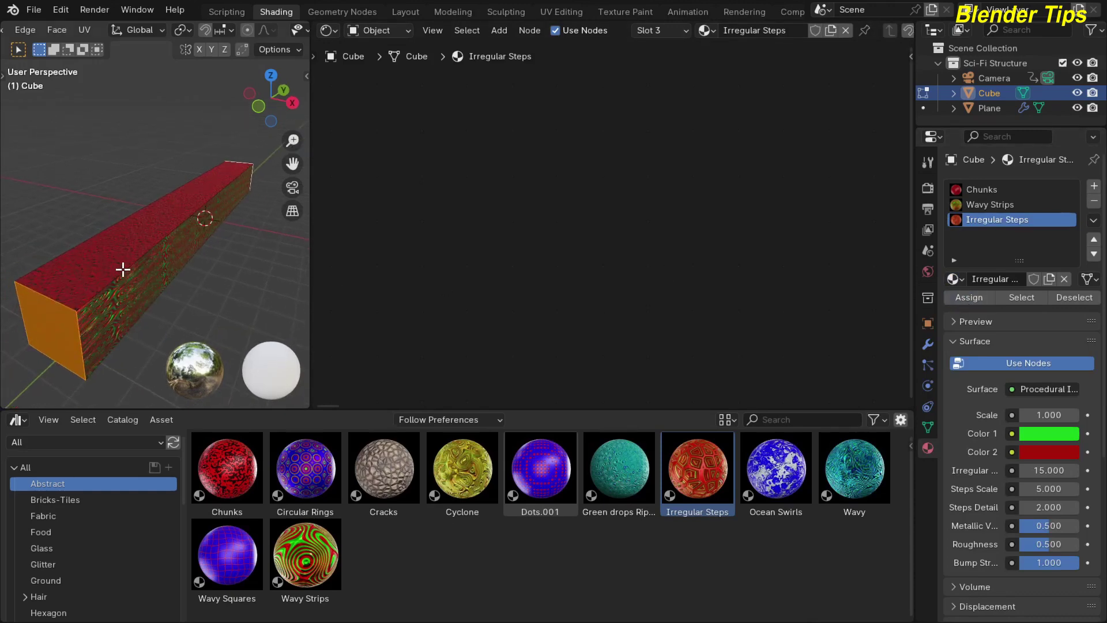
Step: Return to Object Mode and view the corridor's interior through the camera
key("Tab")
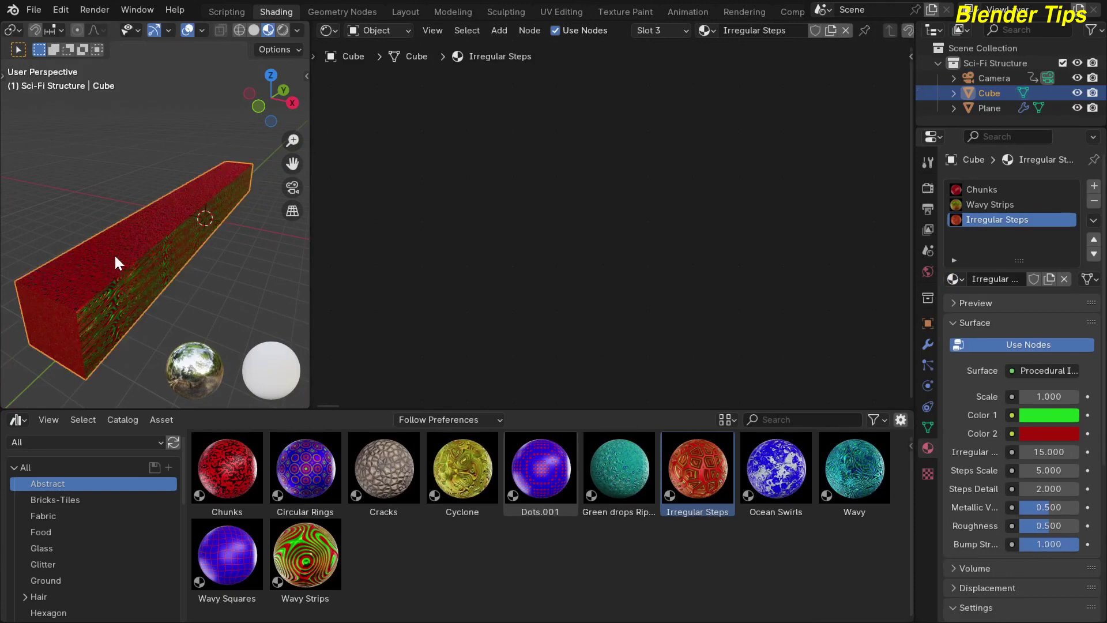
middle_click_drag(114, 254, 171, 216)
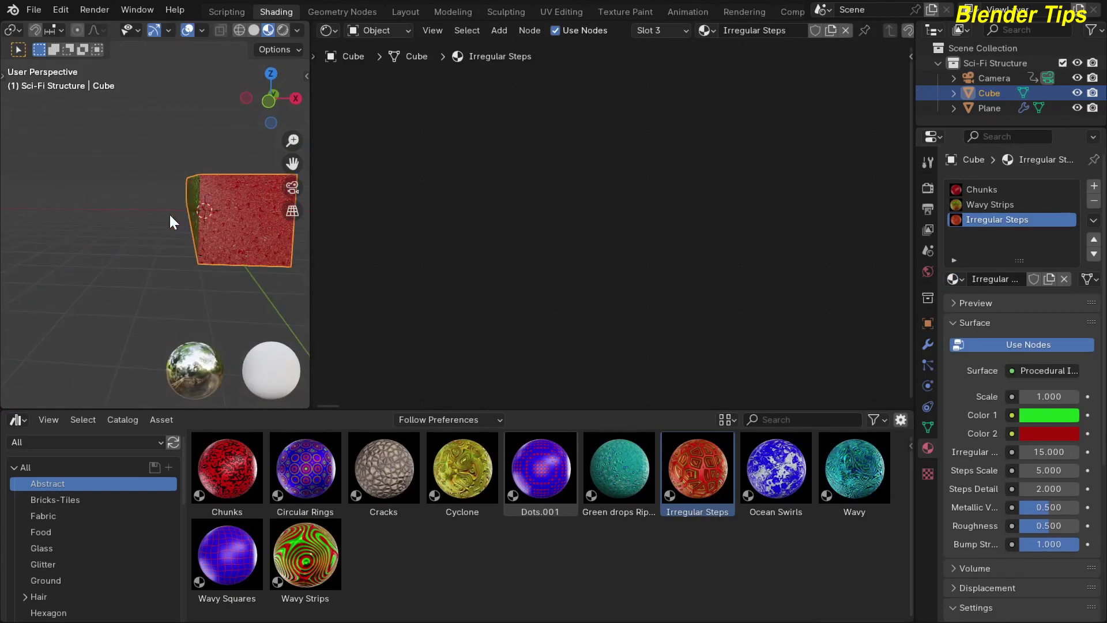
key("KP_0")
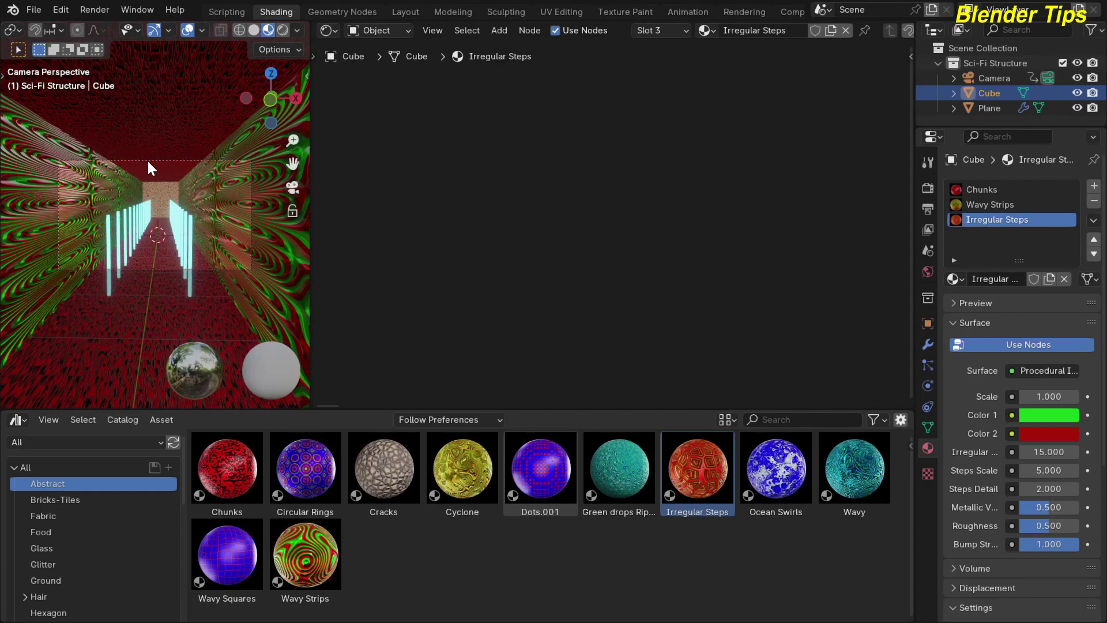
scroll(126, 180, "up", 4)
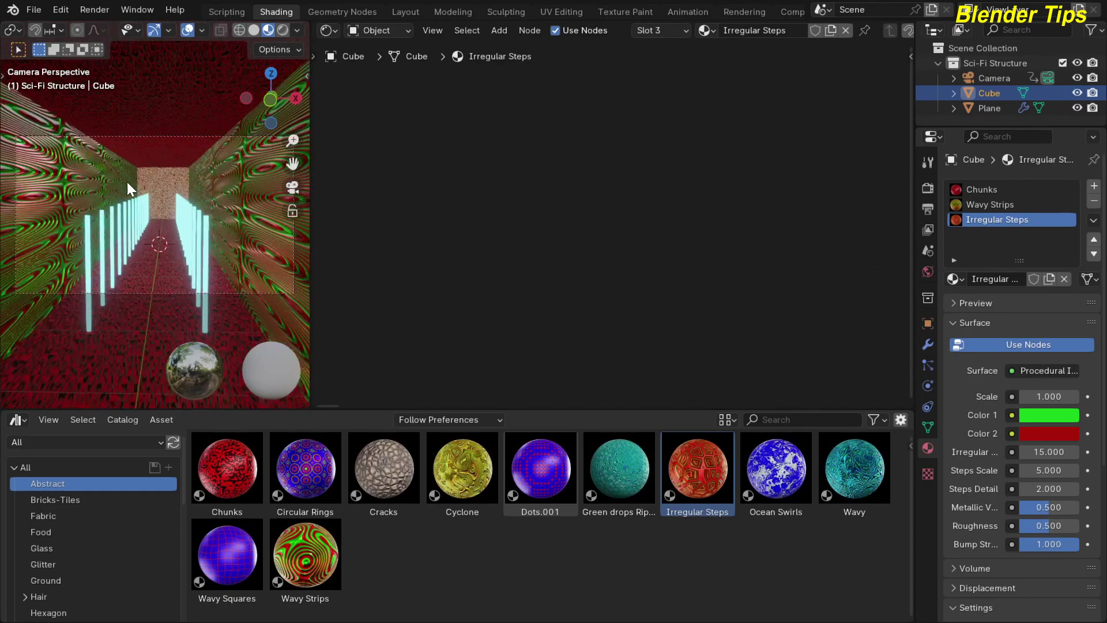
scroll(191, 144, "down", 3)
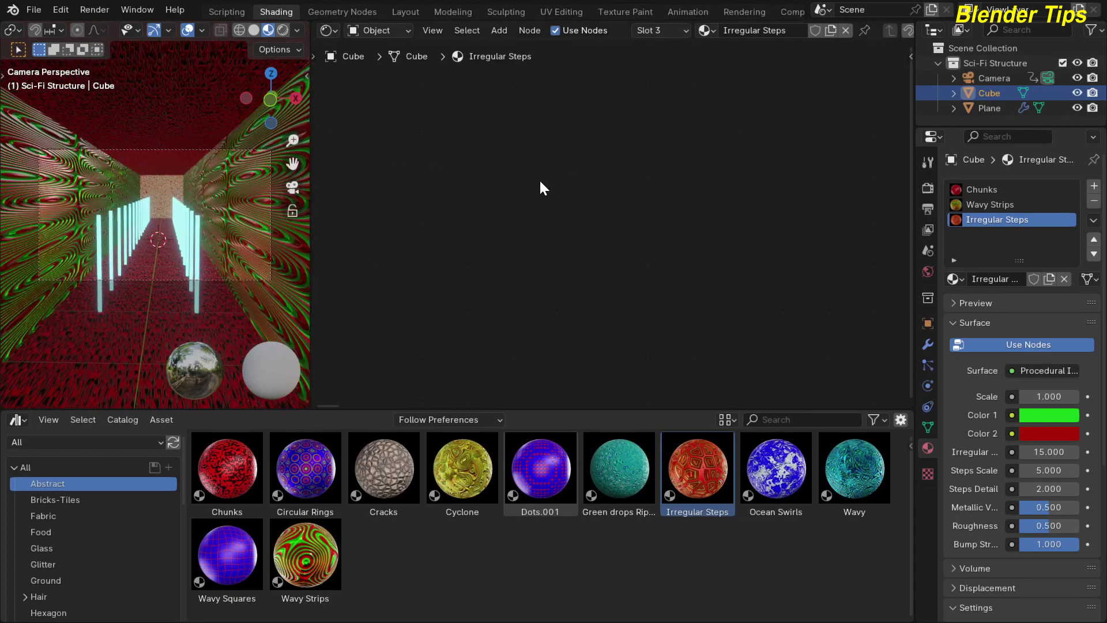
Step: Frame the Chunks material's nodes in the Shader Editor and set the group node's Scale to 0.240
left_click(980, 188)
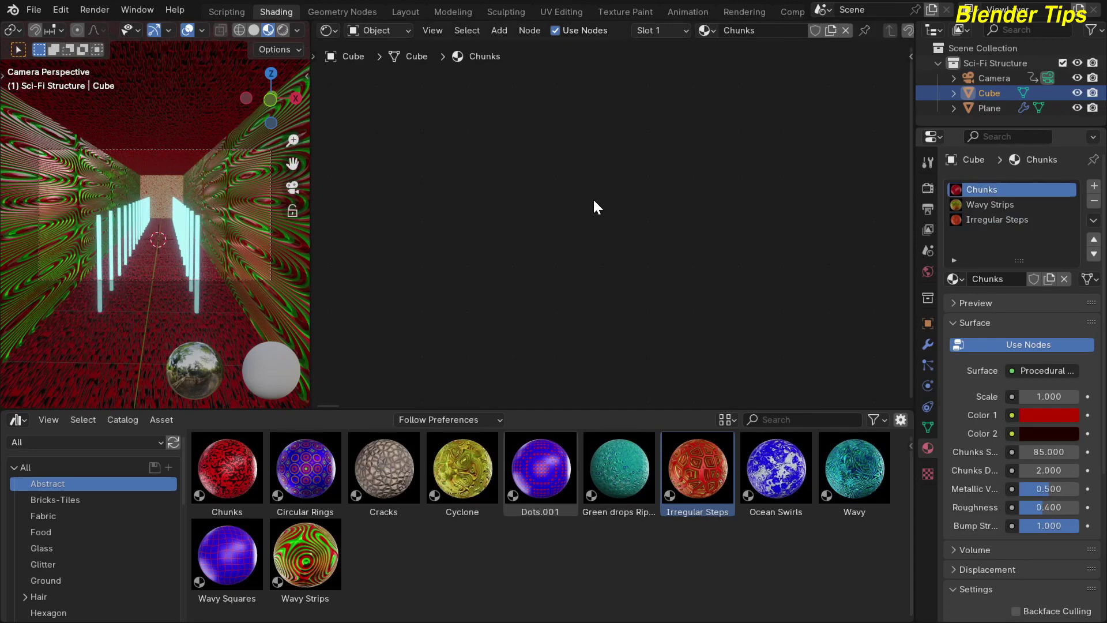
key("Home")
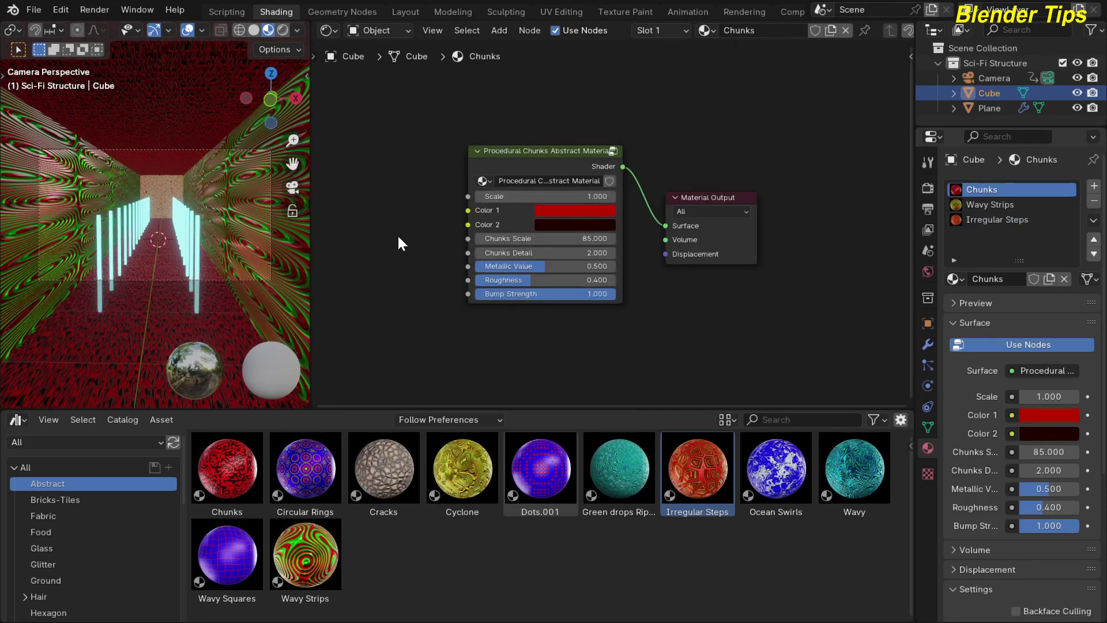
scroll(384, 212, "up", 2)
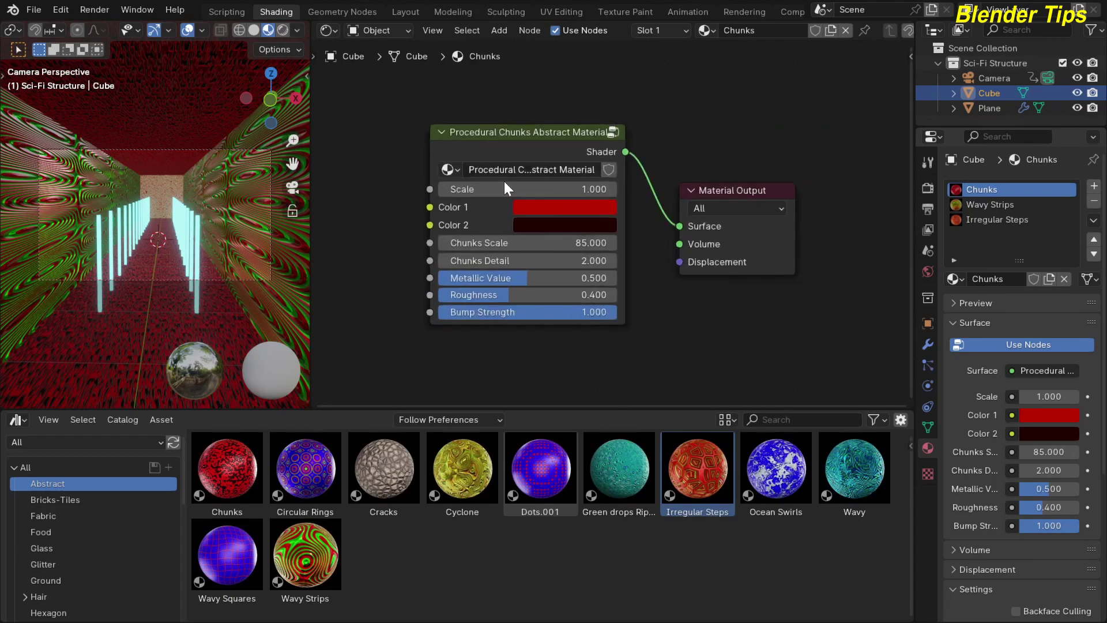
middle_click_drag(383, 233, 391, 247)
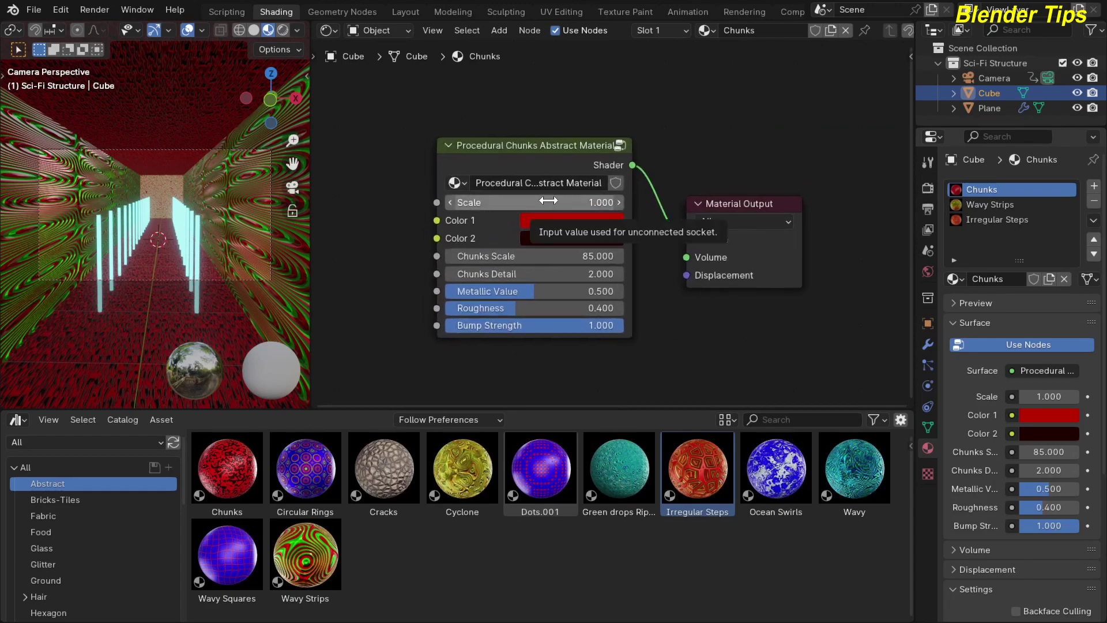
left_click_drag(548, 202, 450, 201)
scroll(212, 248, "up", 3)
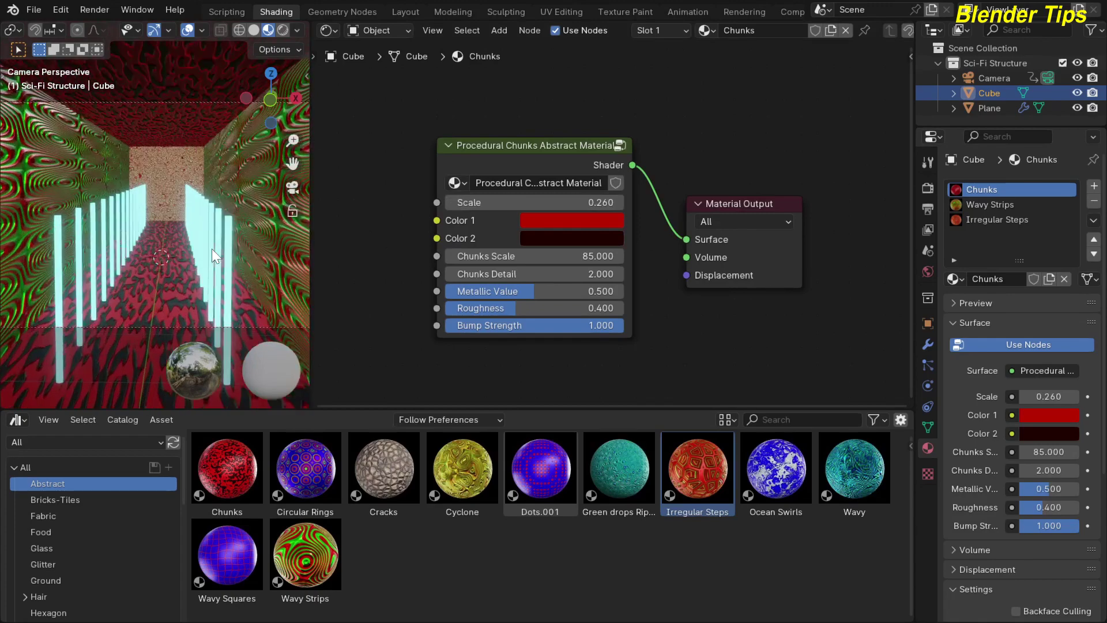
mouse_move(507, 203)
left_mouse_down()
mouse_move(494, 202)
mouse_move(505, 203)
left_mouse_up()
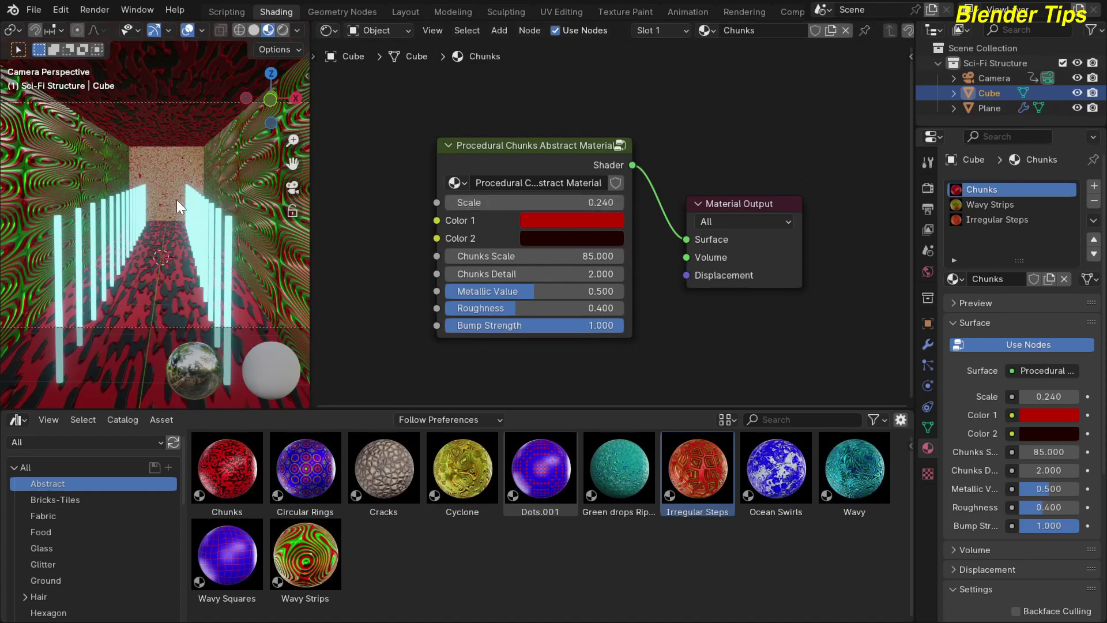
Step: Set the Scale of the Wavy Strips material's group node to 0.640
left_click(970, 205)
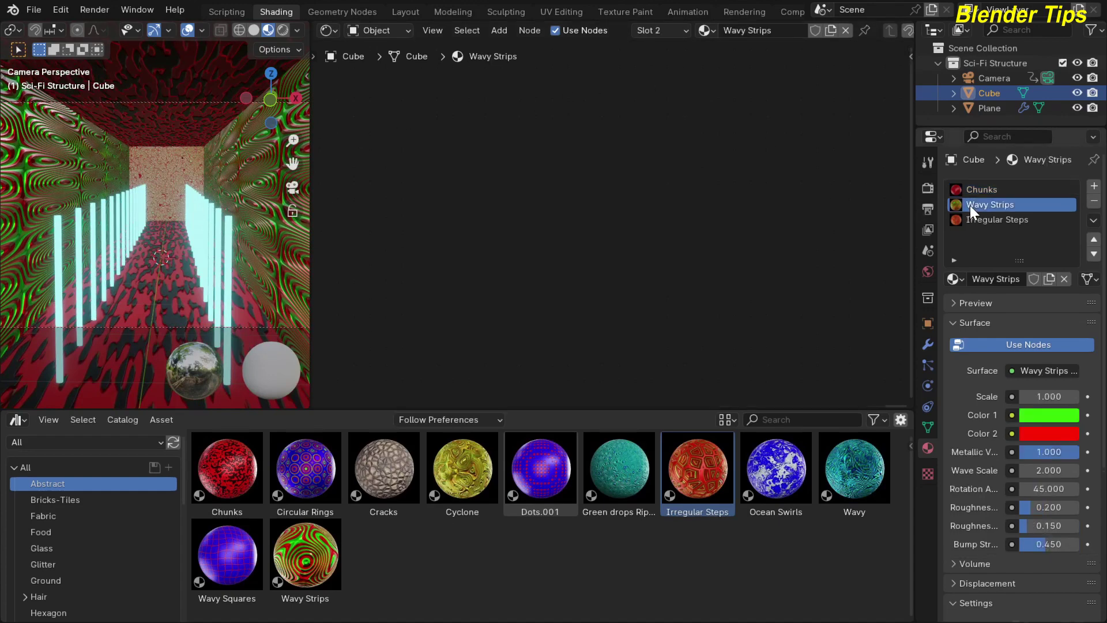
key("Home")
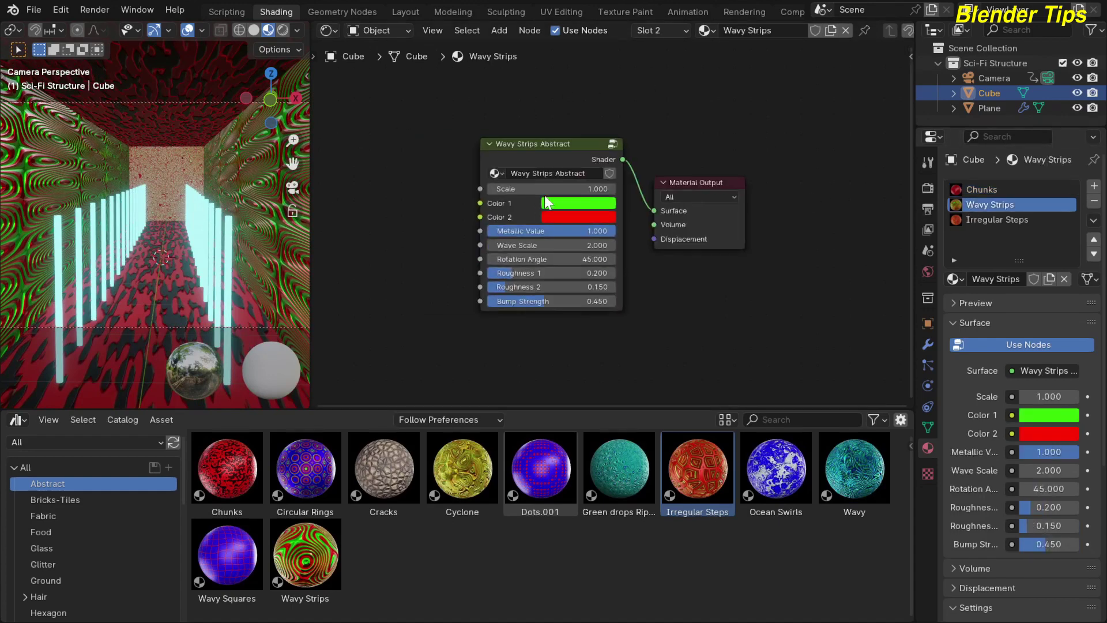
middle_click_drag(428, 167, 446, 175)
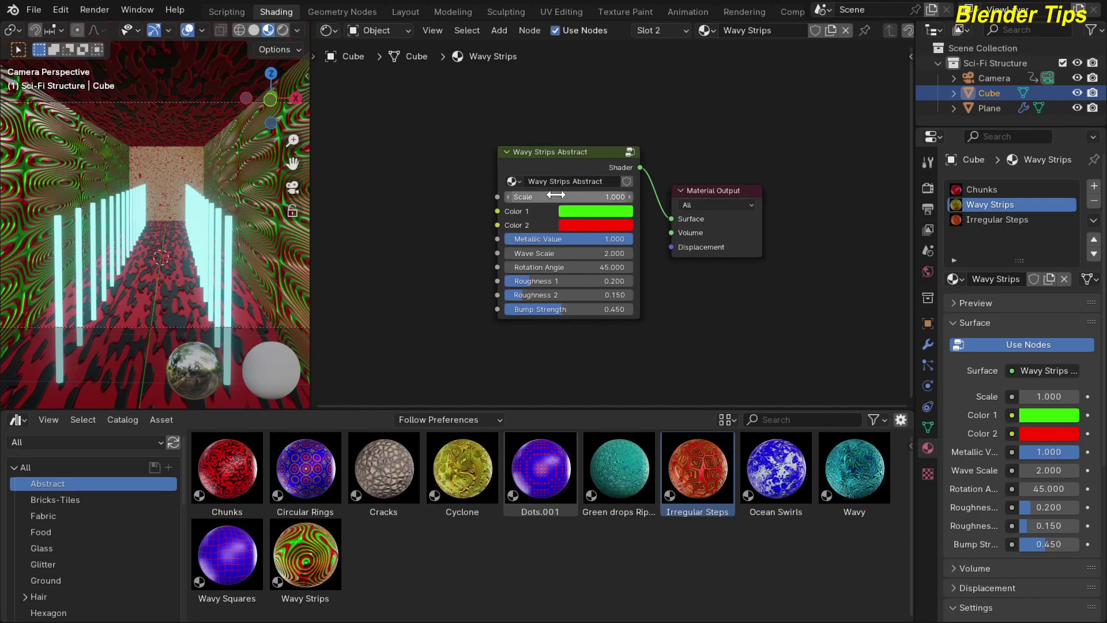
mouse_move(555, 194)
left_mouse_down()
mouse_move(497, 195)
mouse_move(574, 188)
left_mouse_up()
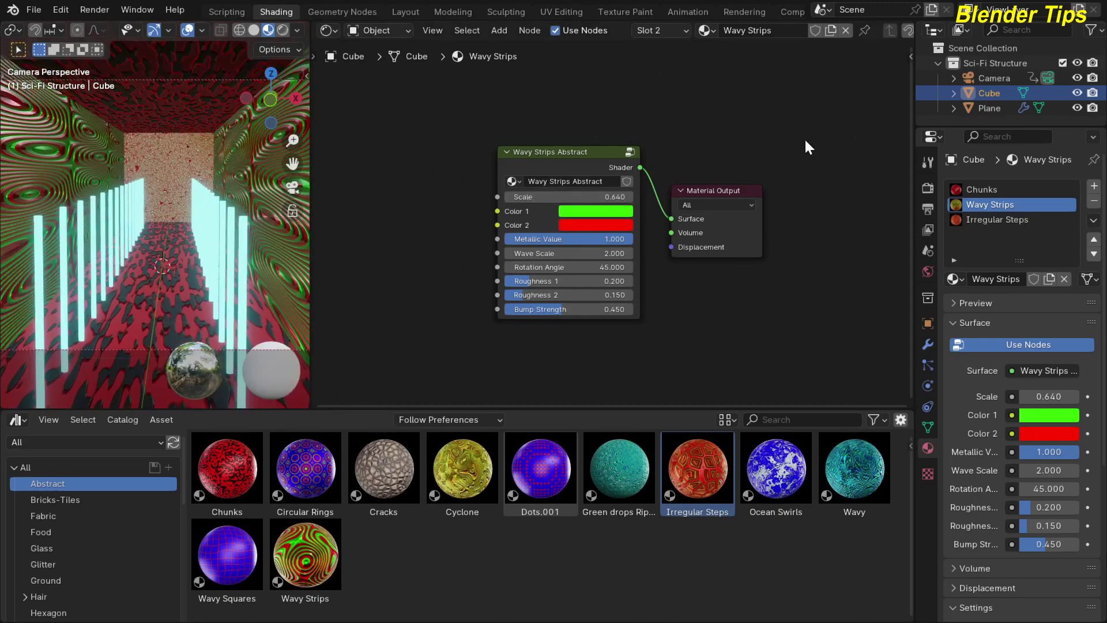
Step: Set the Scale of the Irregular Steps material's group node to 0.480
left_click(967, 220)
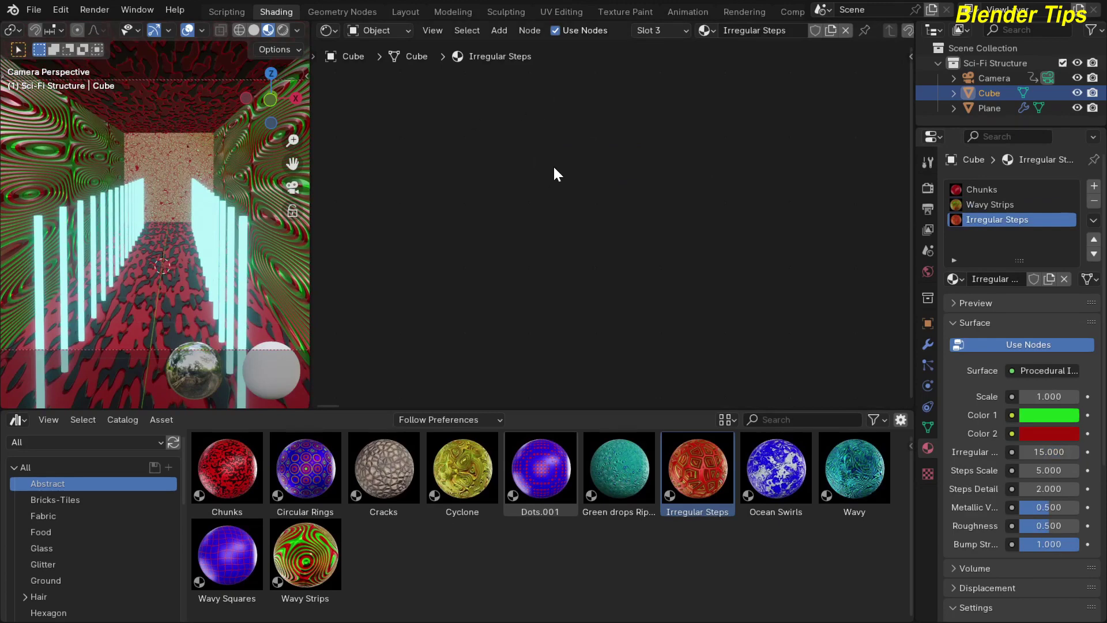
key("Home")
middle_click_drag(426, 143, 414, 144)
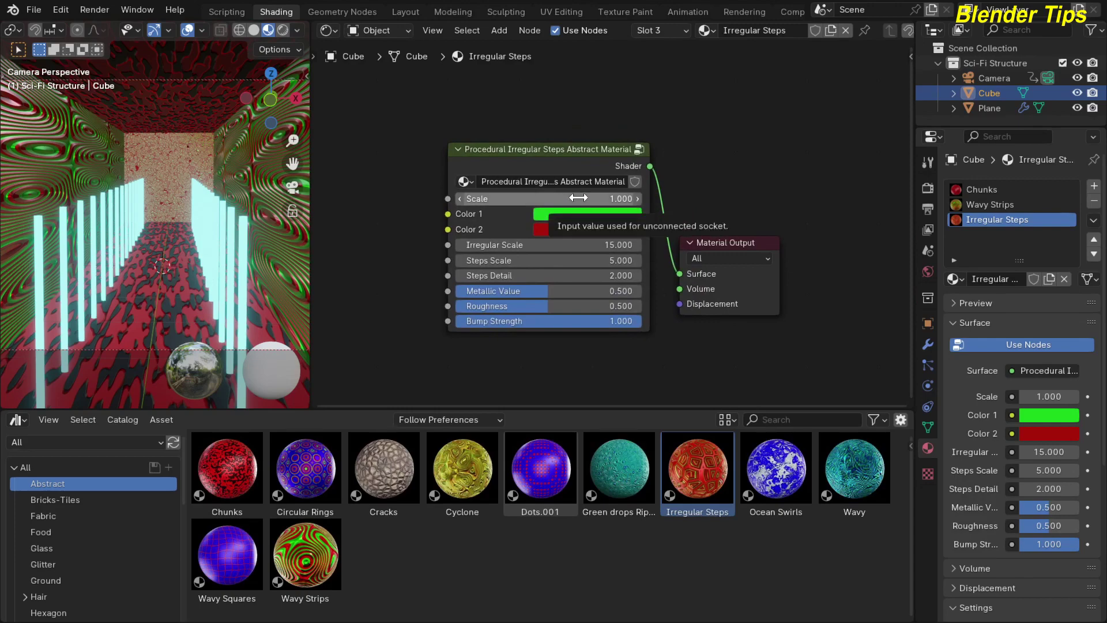
left_click_drag(561, 199, 530, 199)
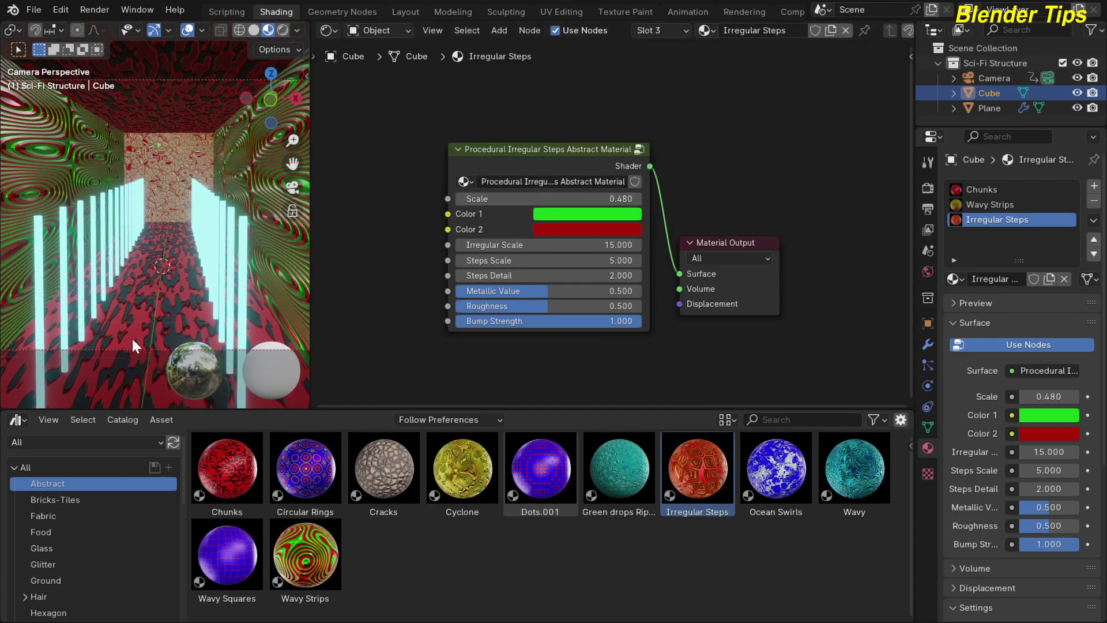
Step: Replace the Asset Browser with a Timeline, and resize the areas to give the 3D viewport more height and width
left_click(19, 421)
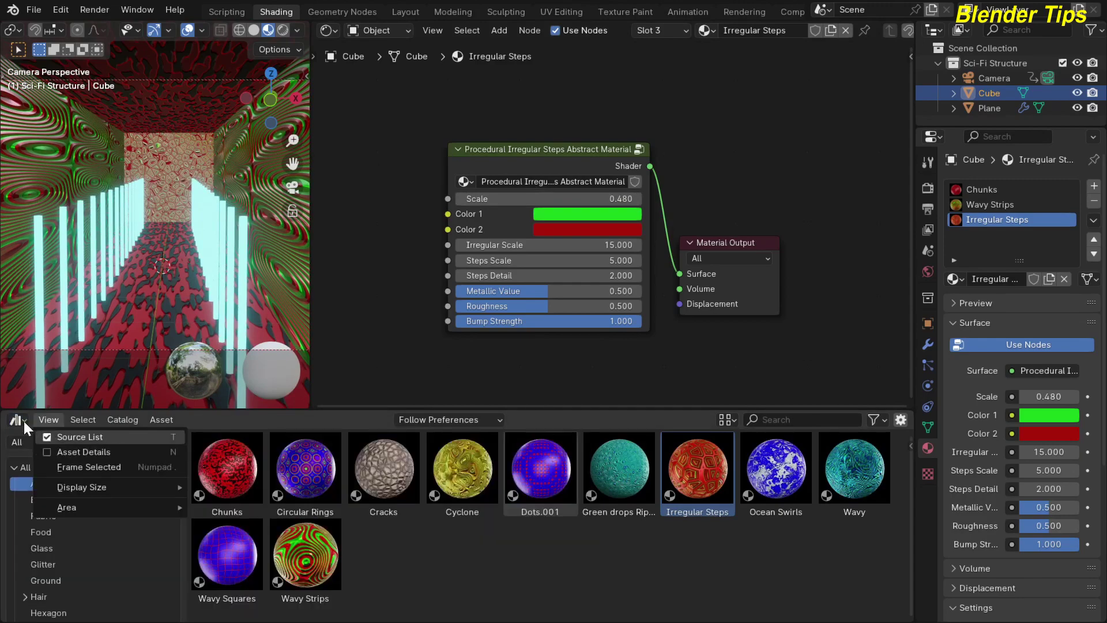
left_click(23, 421)
left_click(21, 418)
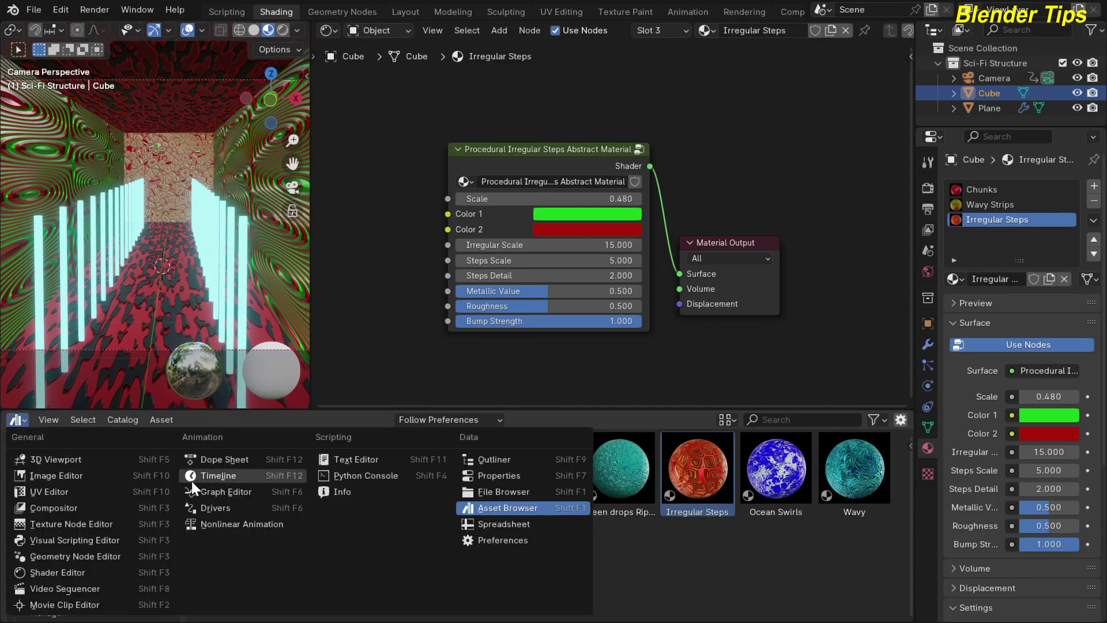
left_click(232, 481)
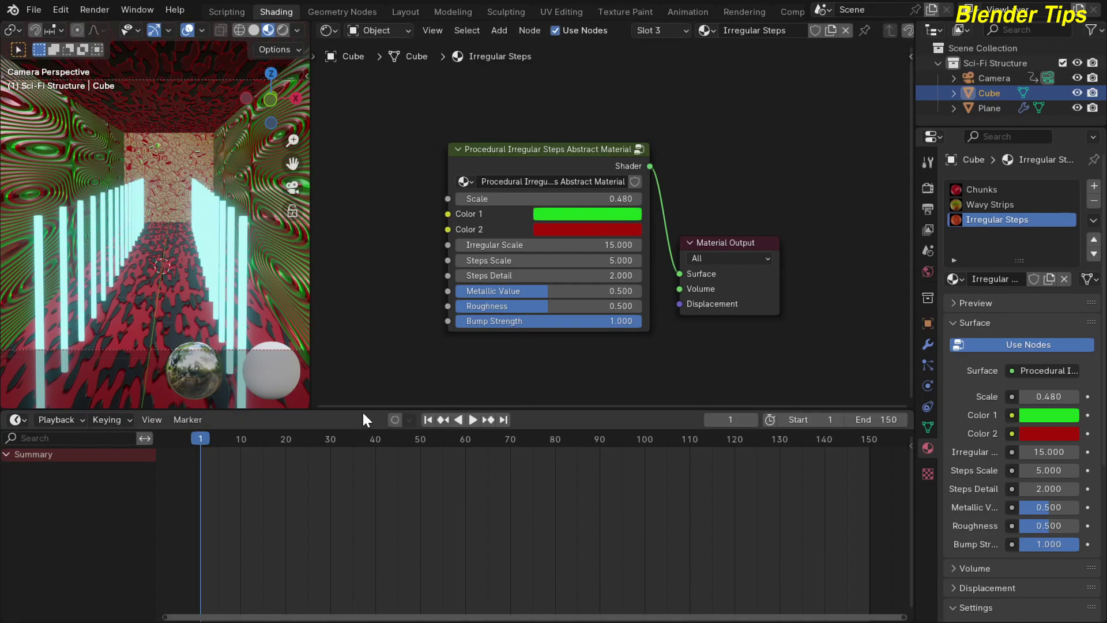
left_click_drag(362, 410, 363, 566)
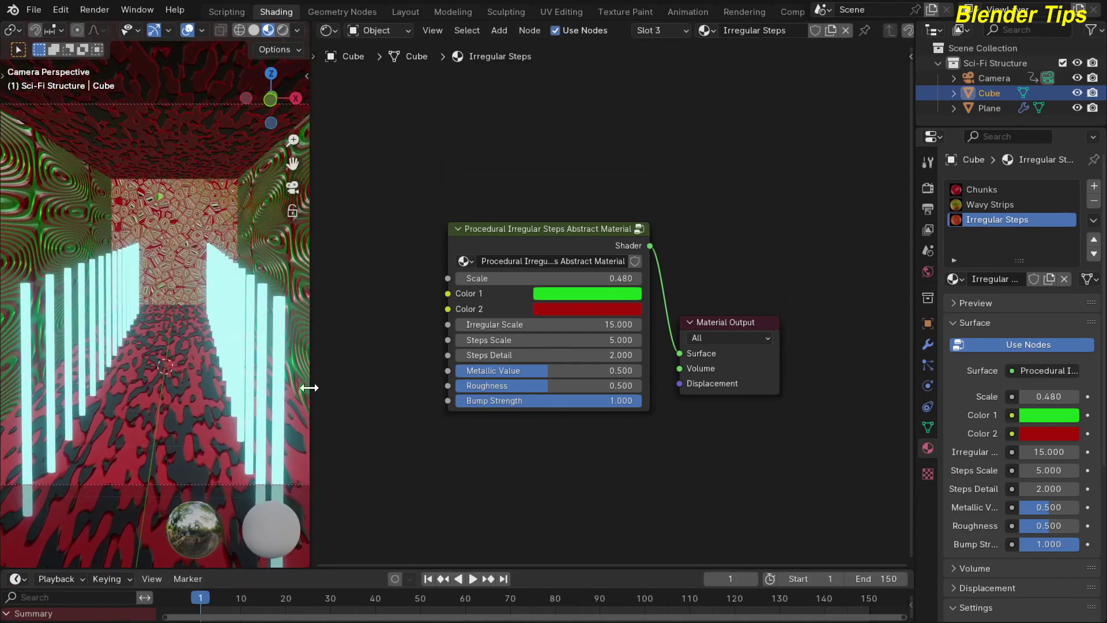
left_click_drag(309, 388, 614, 388)
Step: Play the animation from frame 1 in the camera view to preview the travel through the textured corridor
scroll(351, 305, "down", 4)
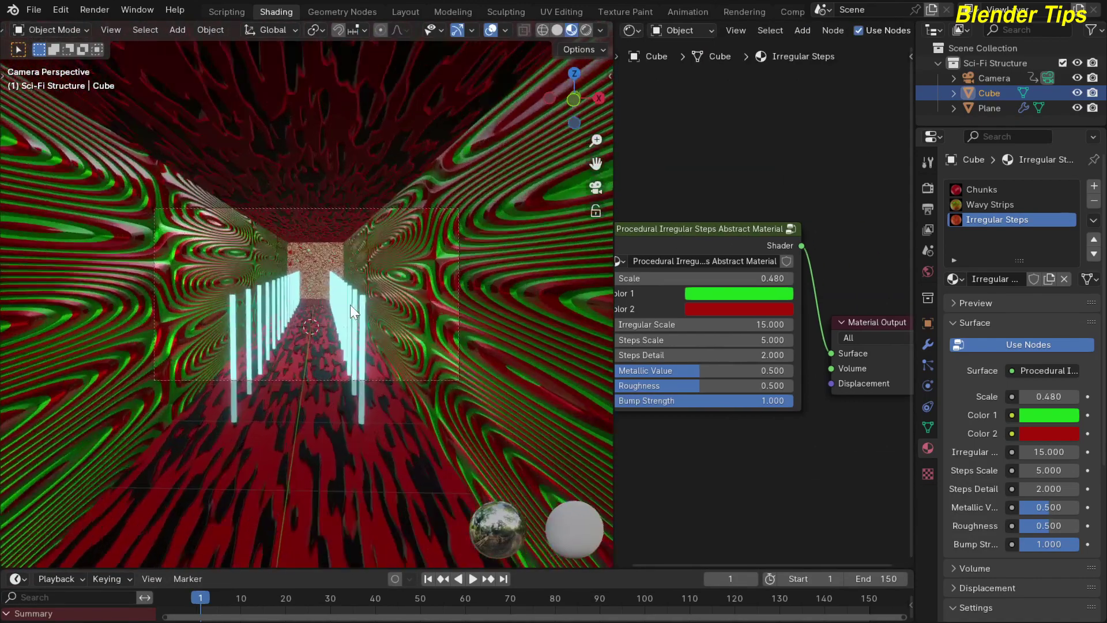
scroll(351, 305, "up", 4)
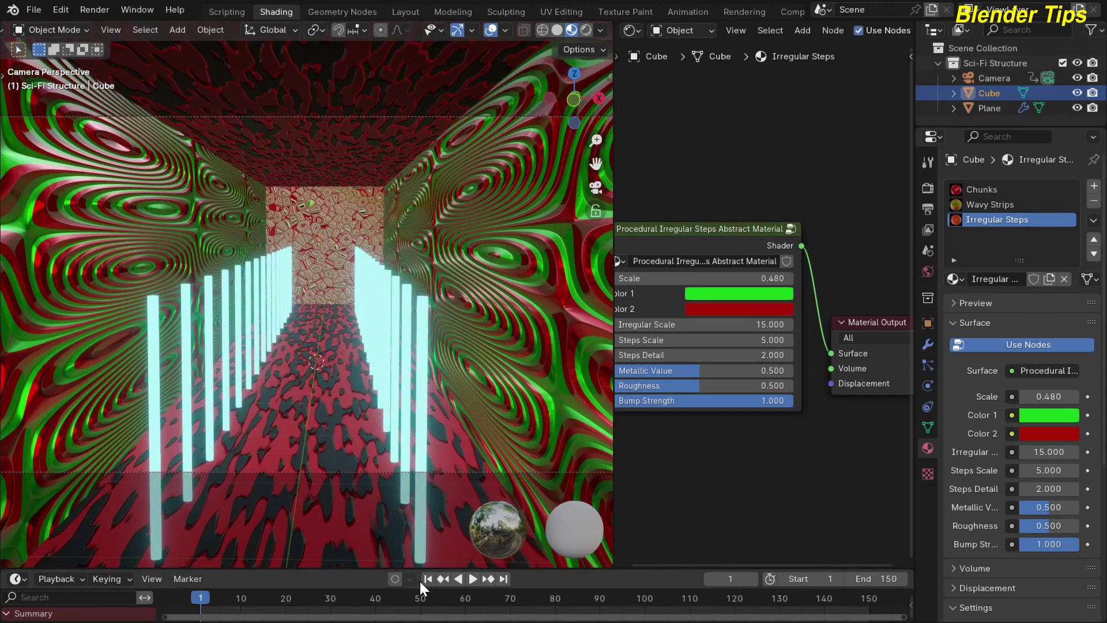
scroll(321, 304, "down", 1)
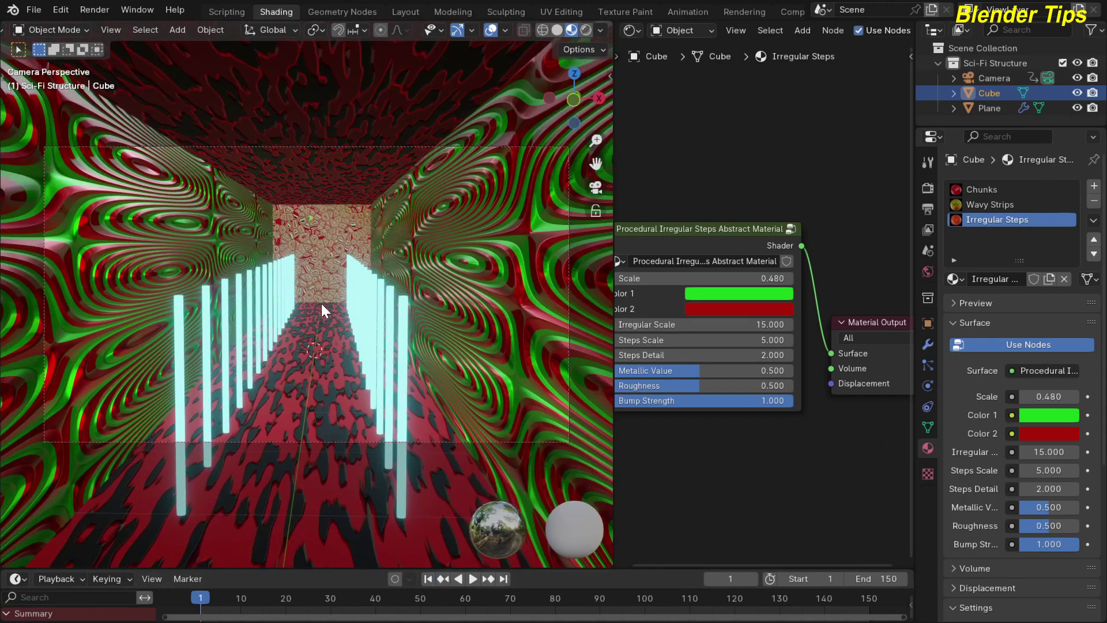
key("space")
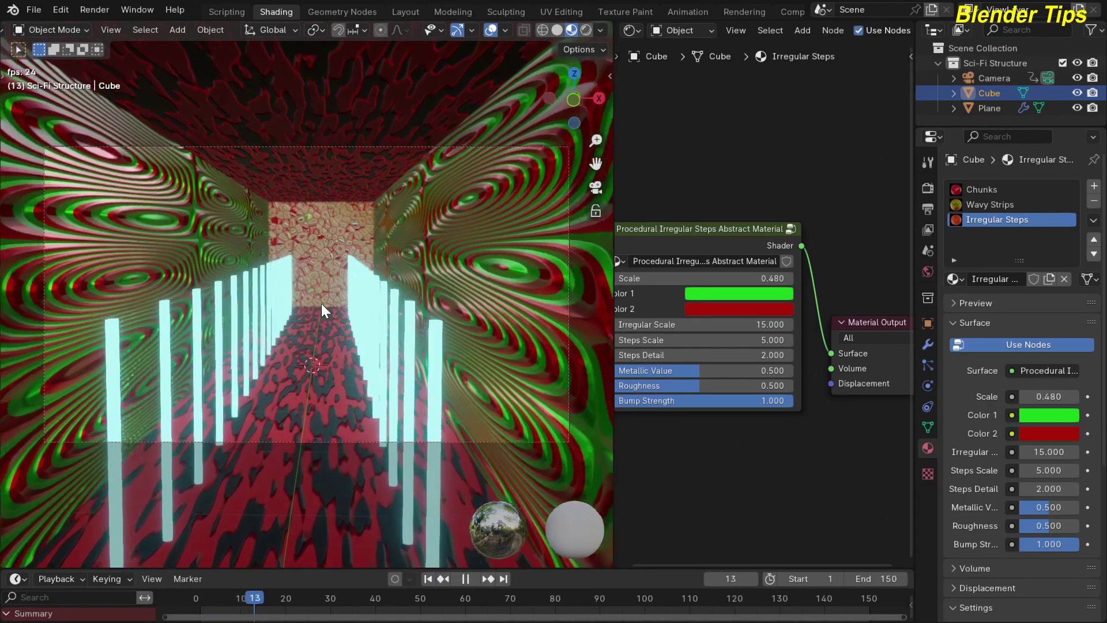